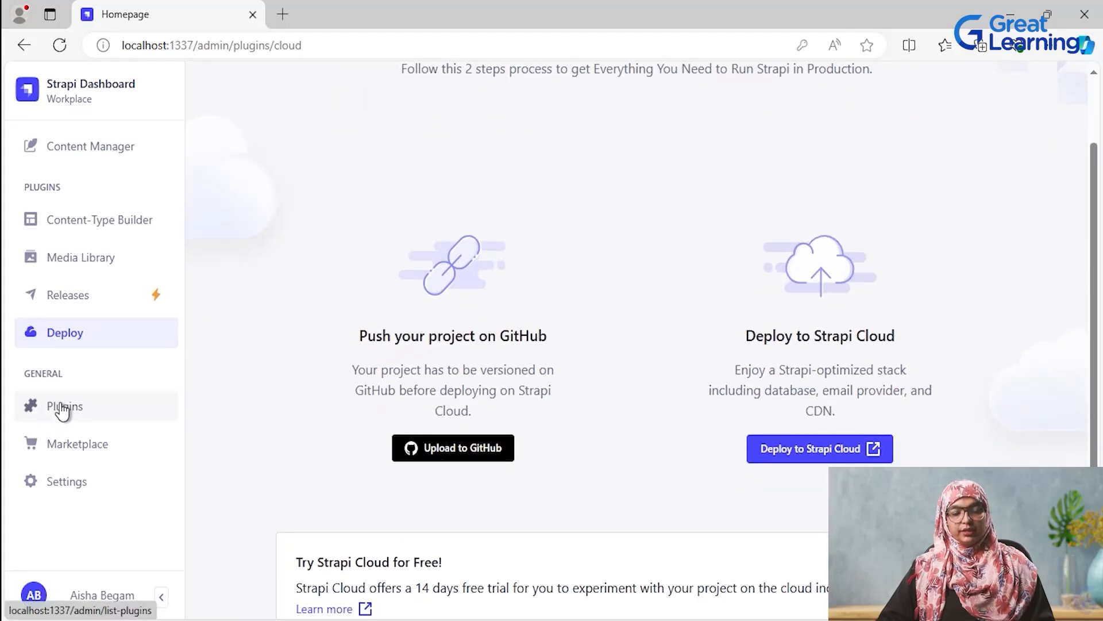
- Examine the list of installed plugins in the project, including the full width of their descriptions
left_click(63, 409)
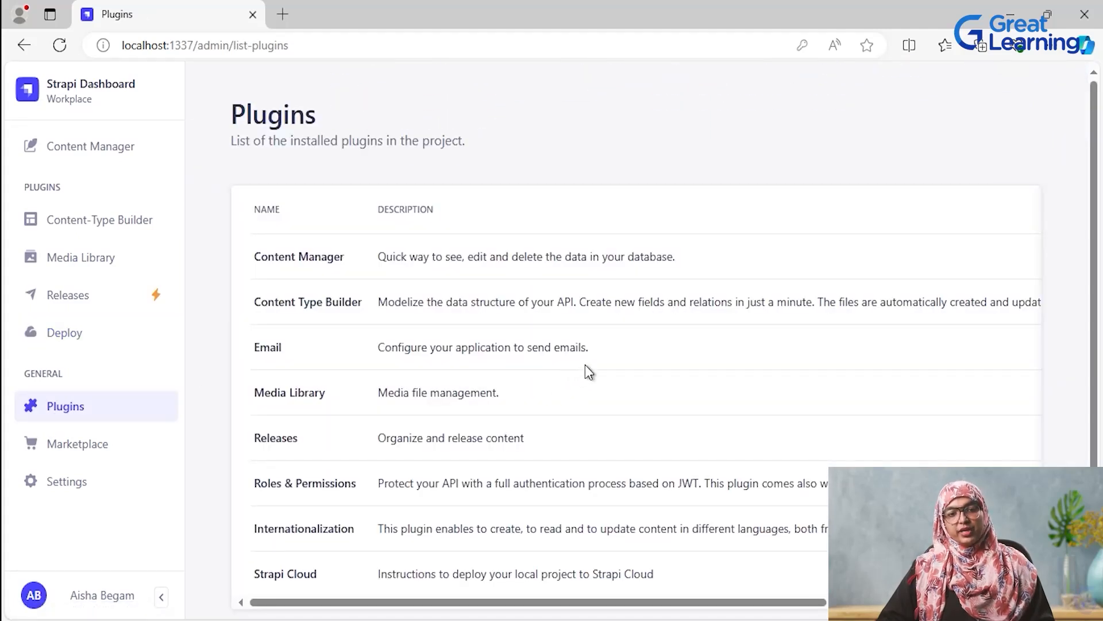
scroll(577, 370, "down", 1)
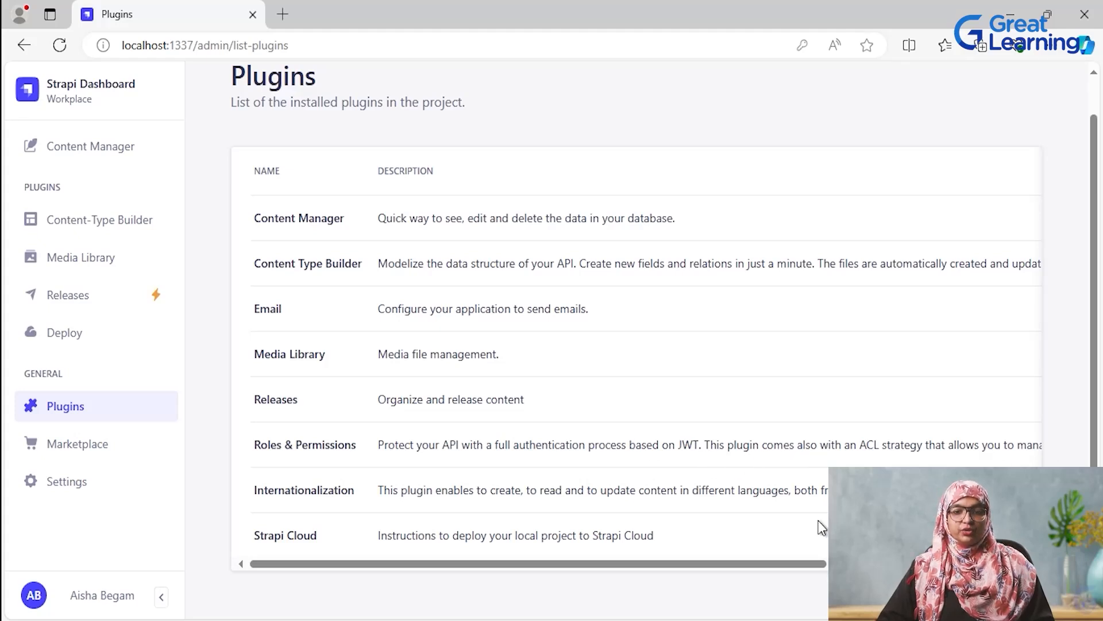
scroll(822, 527, "up", 1)
scroll(822, 528, "right", 4)
scroll(686, 520, "left", 5)
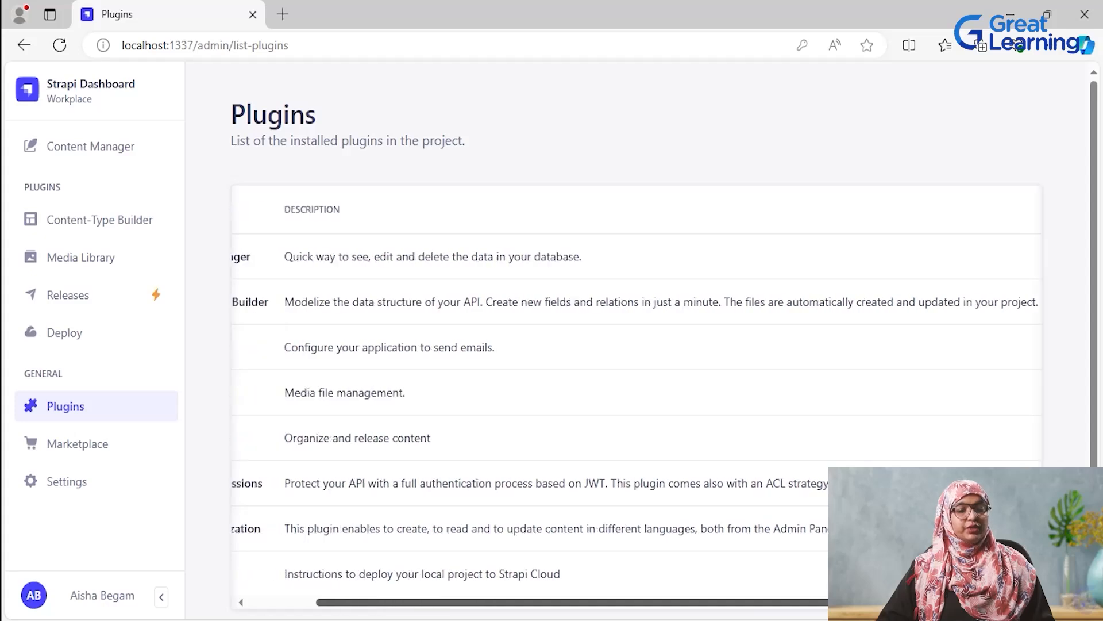
scroll(705, 486, "down", 1)
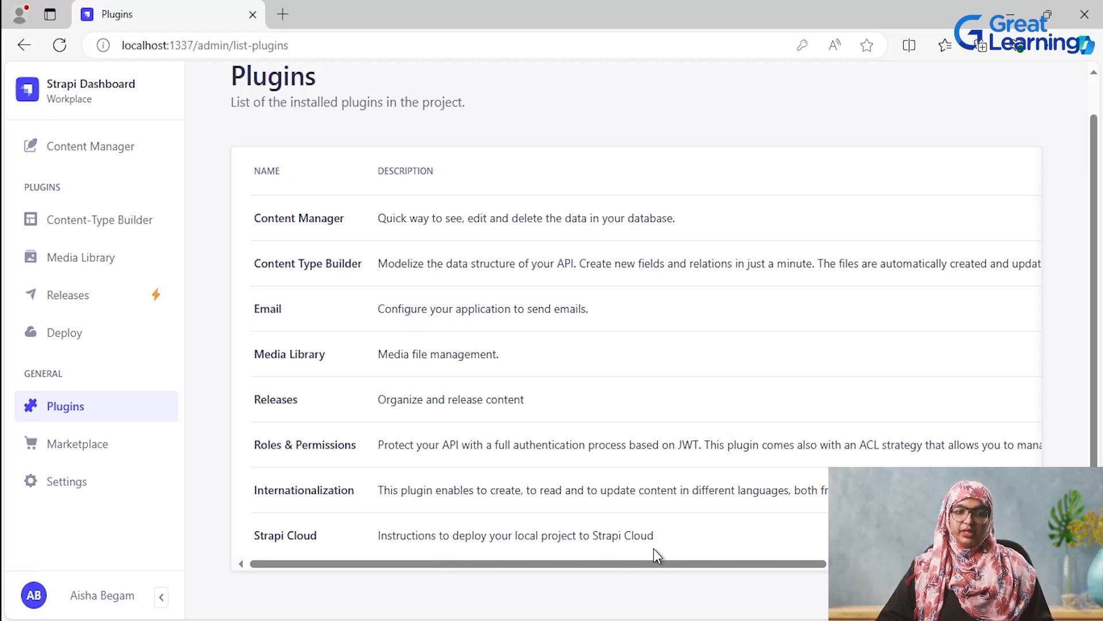
- Examine each Global Settings page in order from Overview and API Tokens through Webhooks, skipping none
left_click(67, 487)
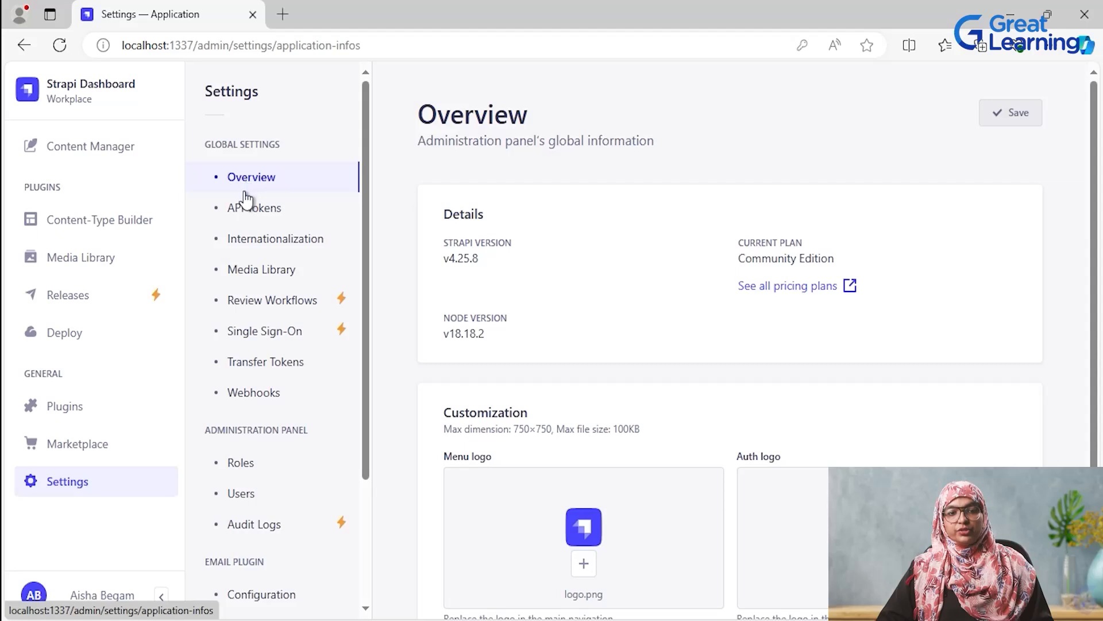
left_click(256, 211)
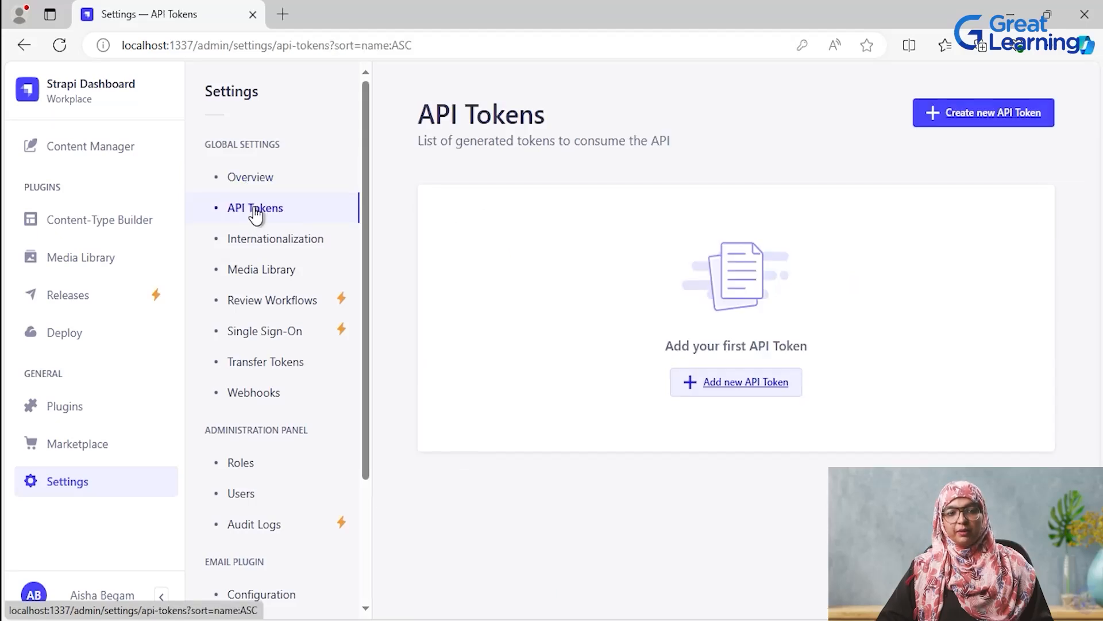
left_click(254, 243)
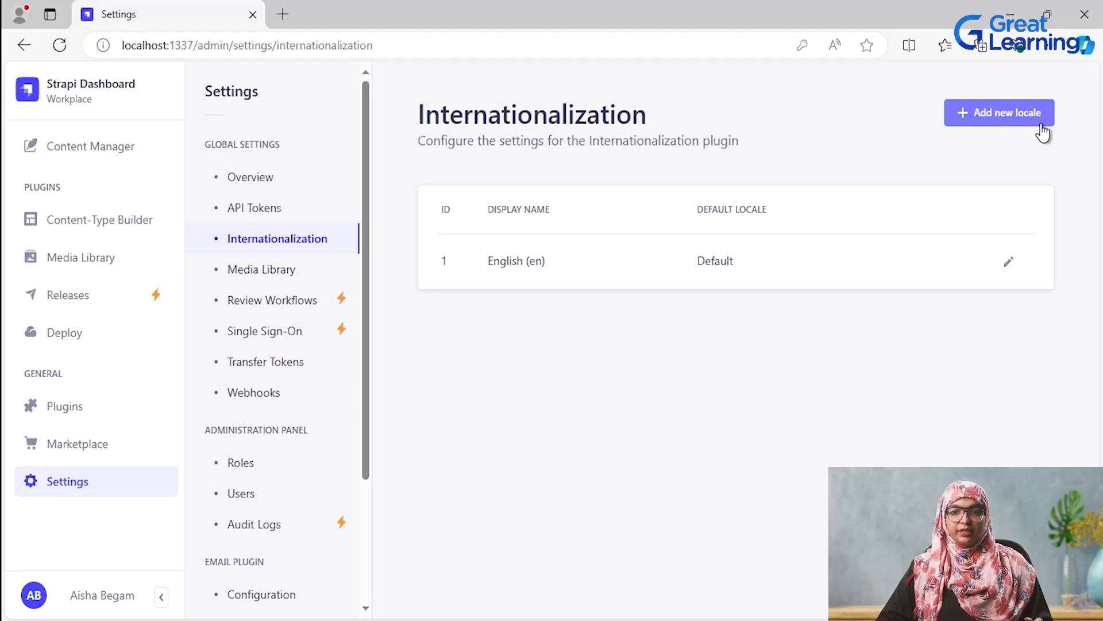
left_click(266, 275)
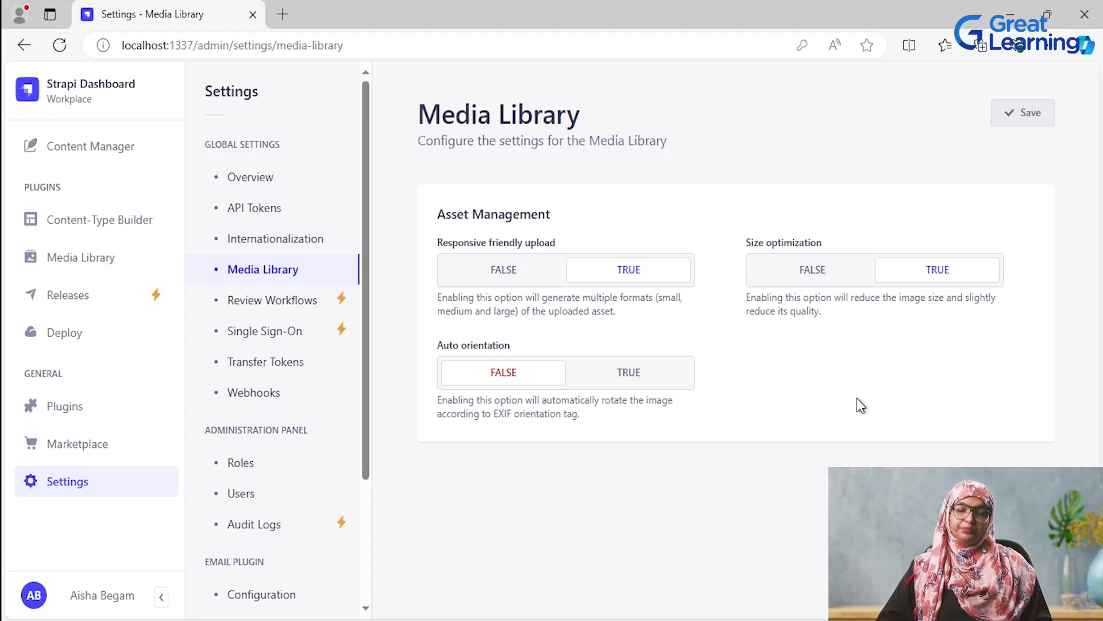
left_click(261, 307)
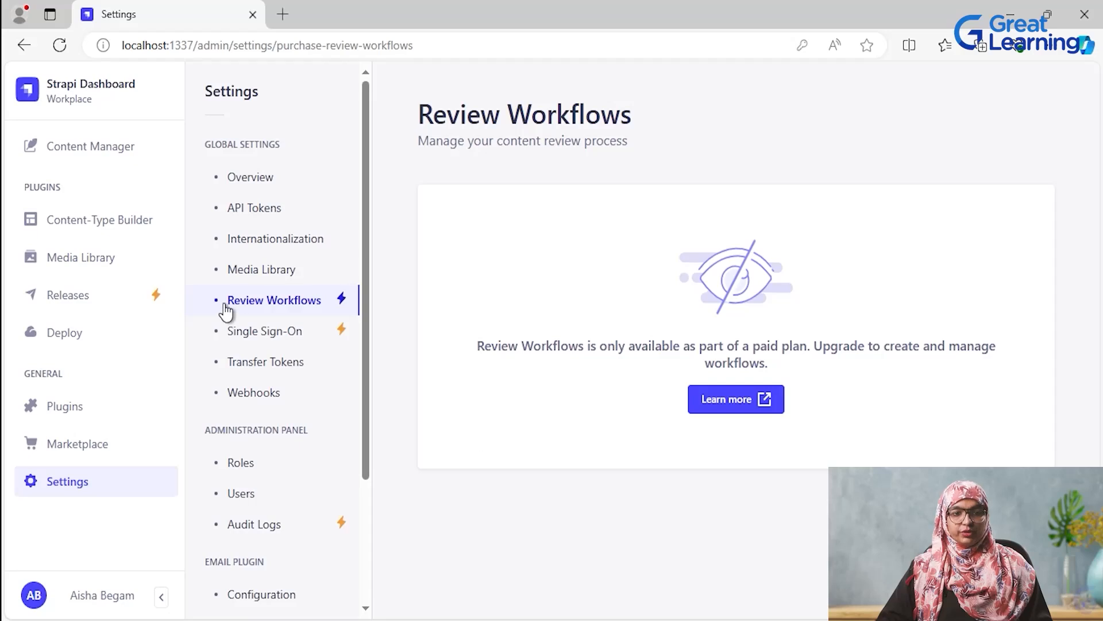
left_click(267, 338)
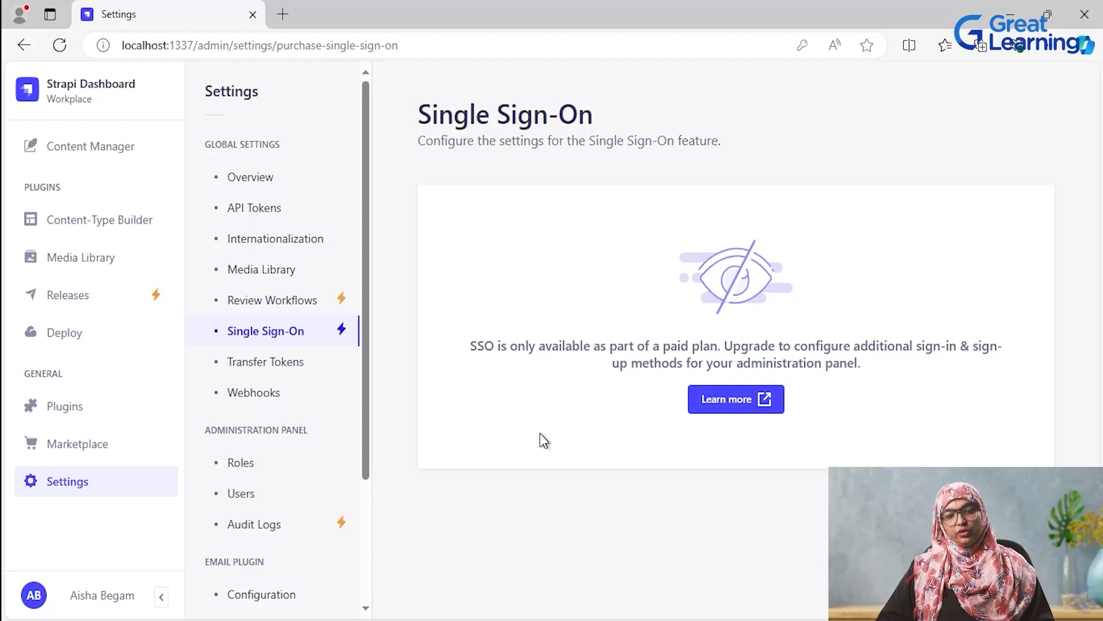
left_click(271, 362)
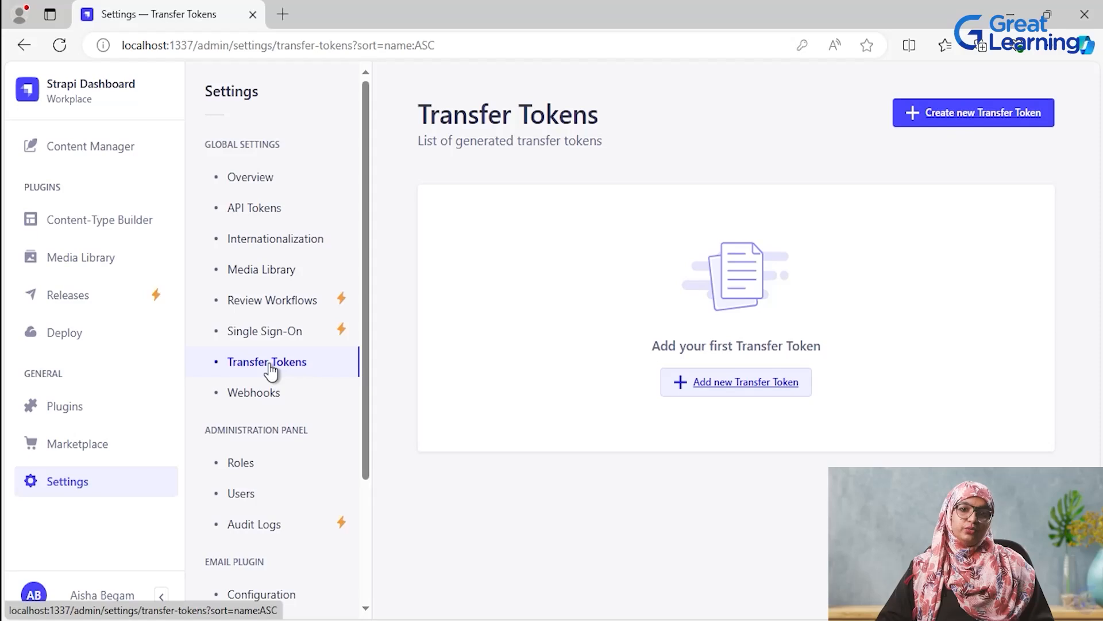
left_click(247, 400)
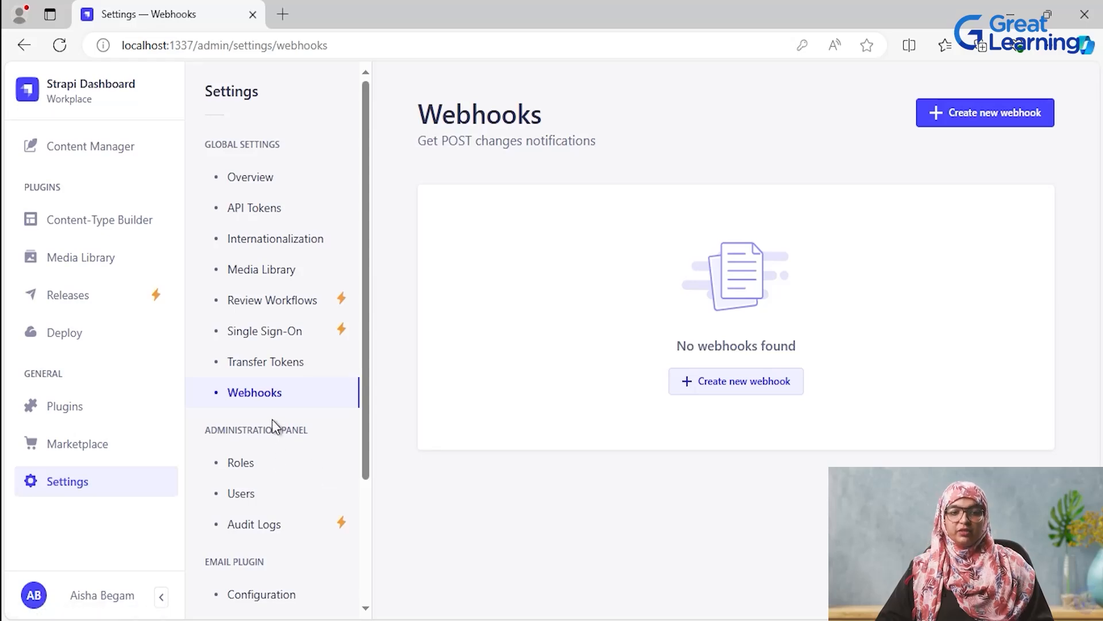
- Examine the Administration Panel settings for Roles, Users and Audit Logs, and the Email plugin's Configuration page
scroll(305, 508, "down", 3)
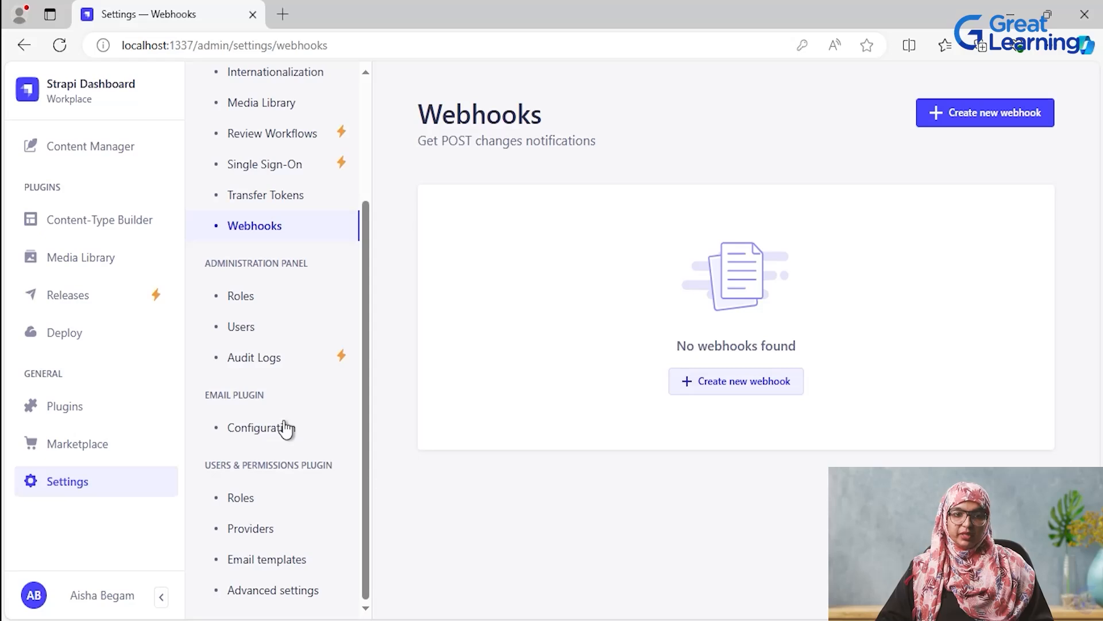
left_click(242, 297)
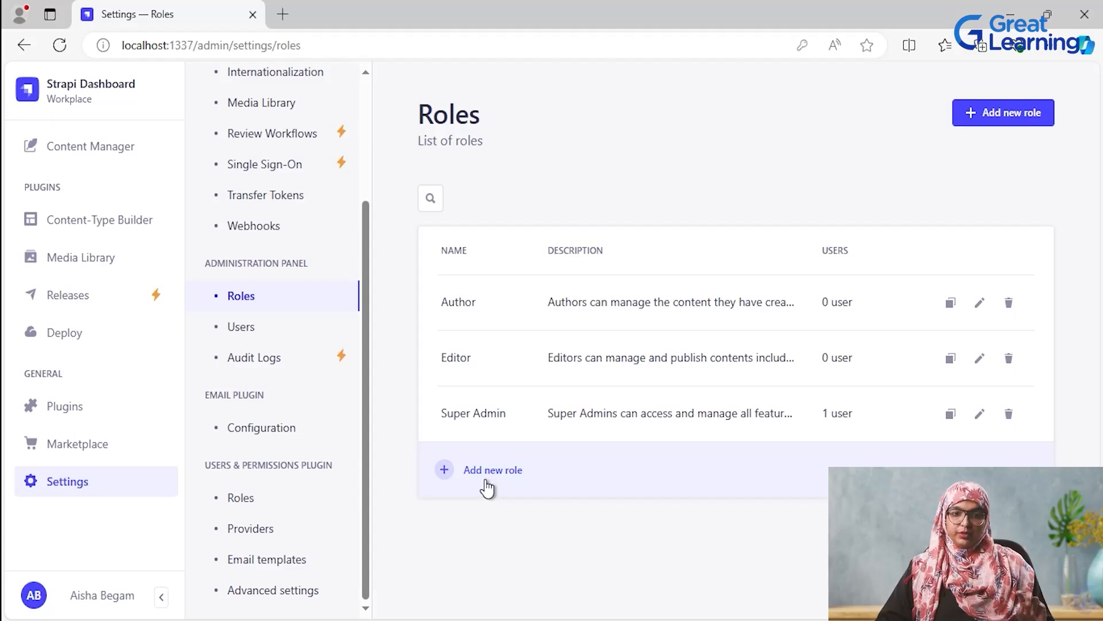
left_click(257, 333)
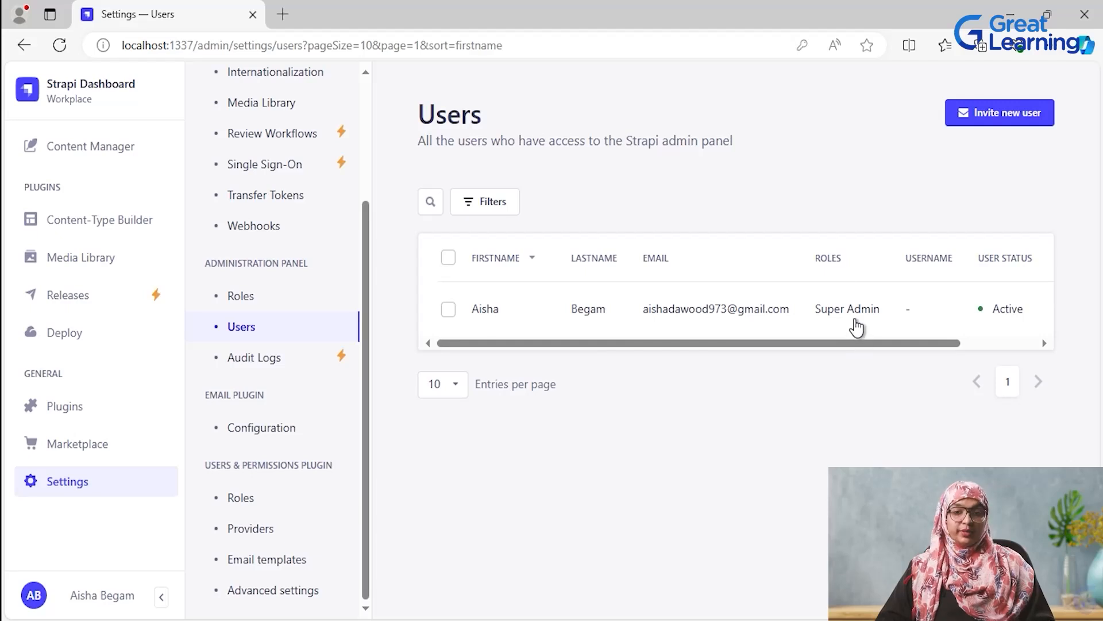
left_click(244, 361)
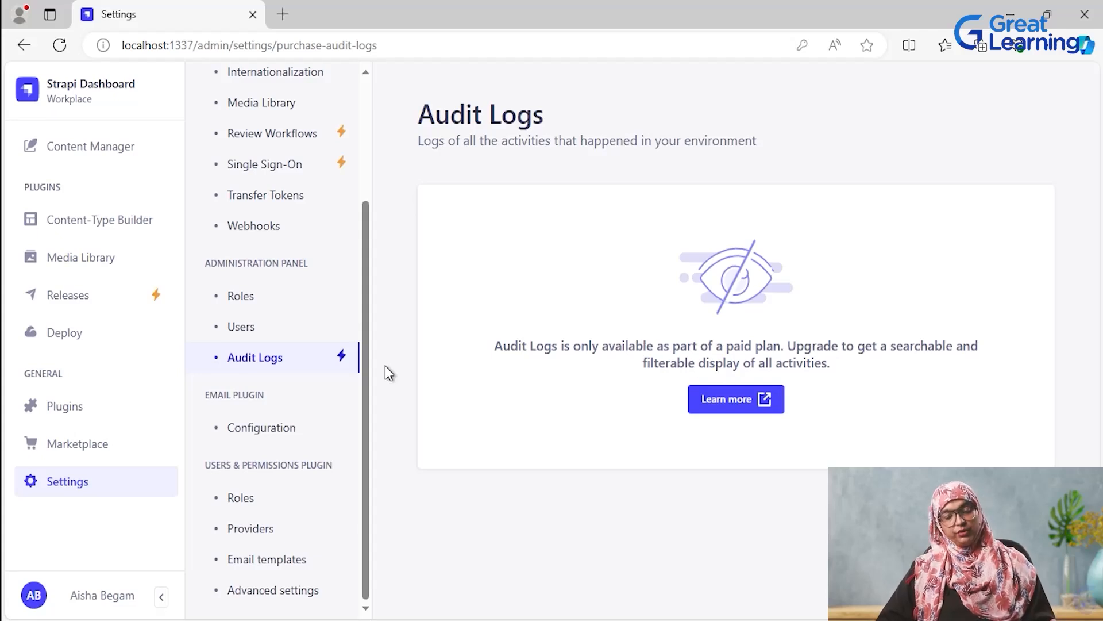
left_click(276, 429)
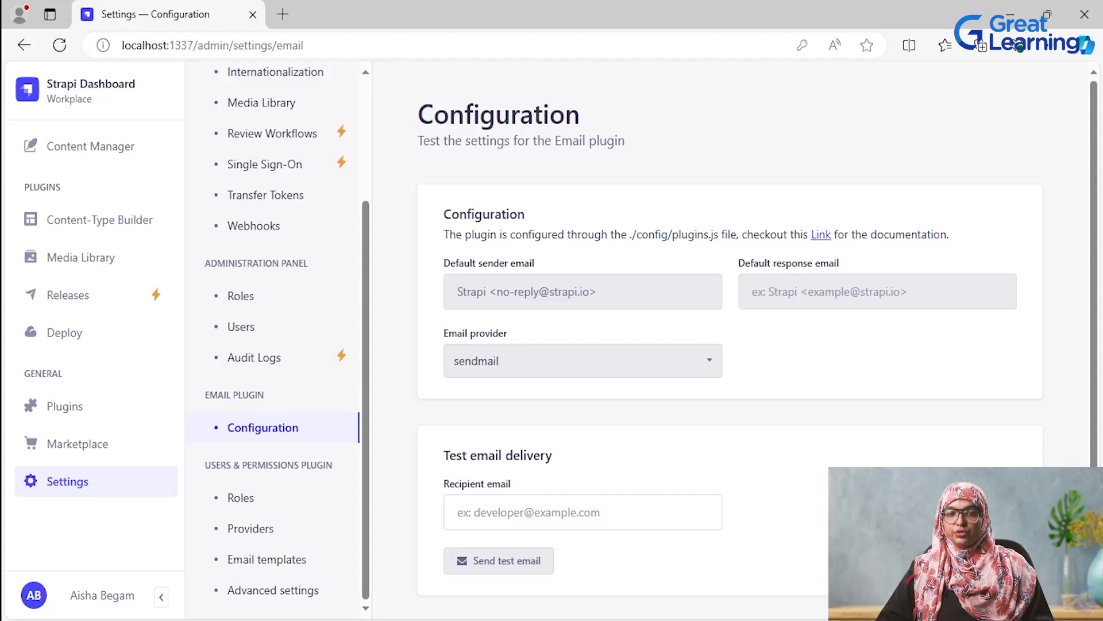
scroll(757, 338, "down", 1)
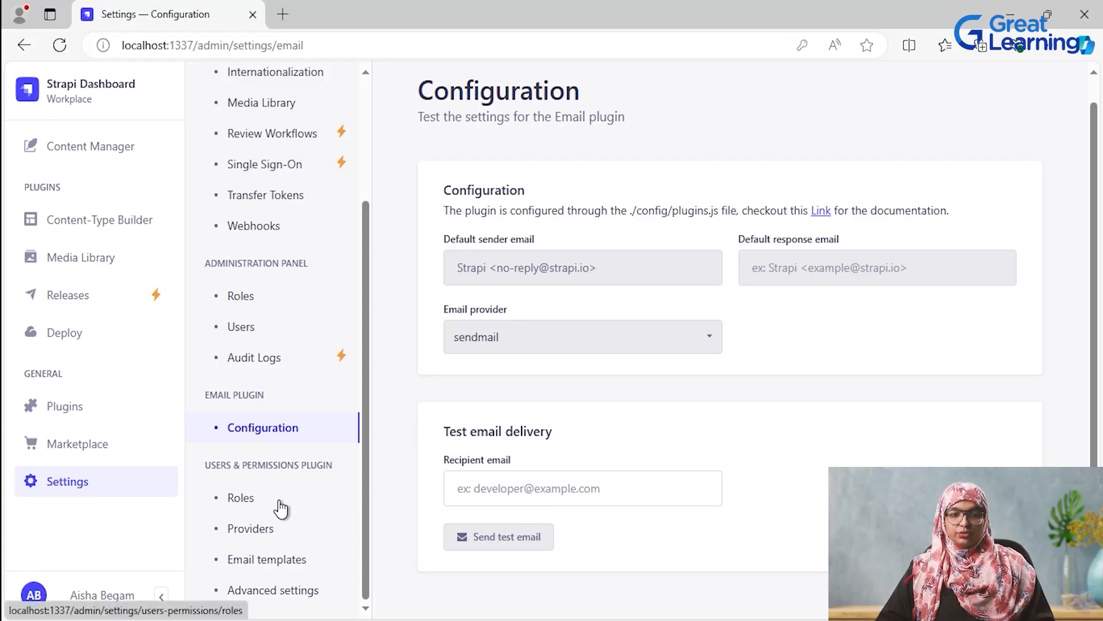
- Examine the Users & Permissions plugin settings in order: Roles, Providers, Email templates and Advanced settings
left_click(253, 502)
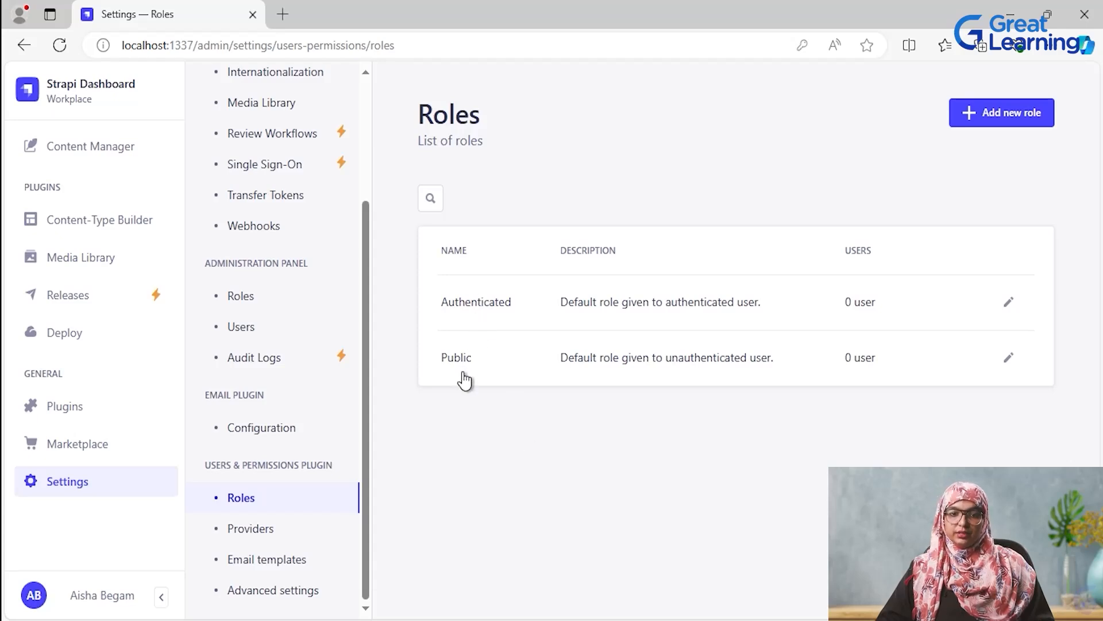
left_click(247, 528)
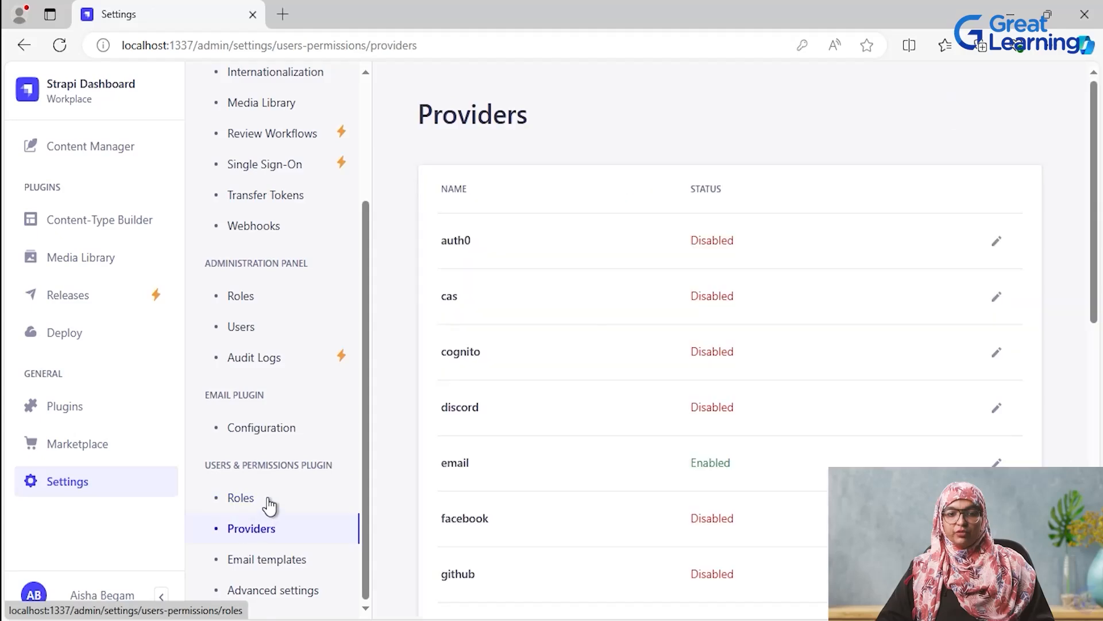
scroll(269, 505, "down", 4)
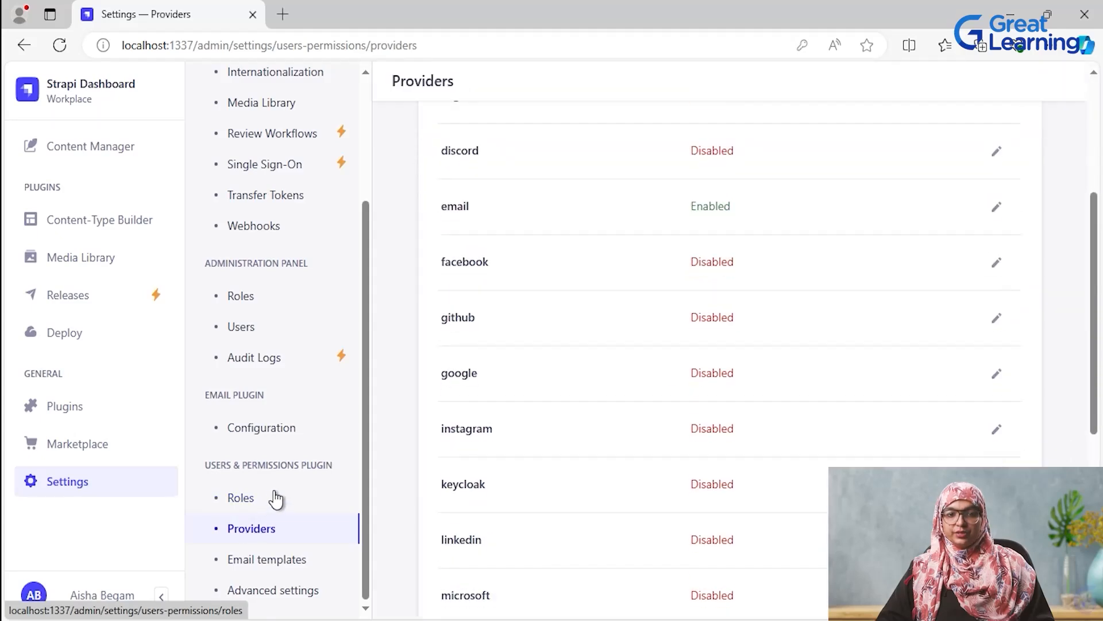
left_click(264, 560)
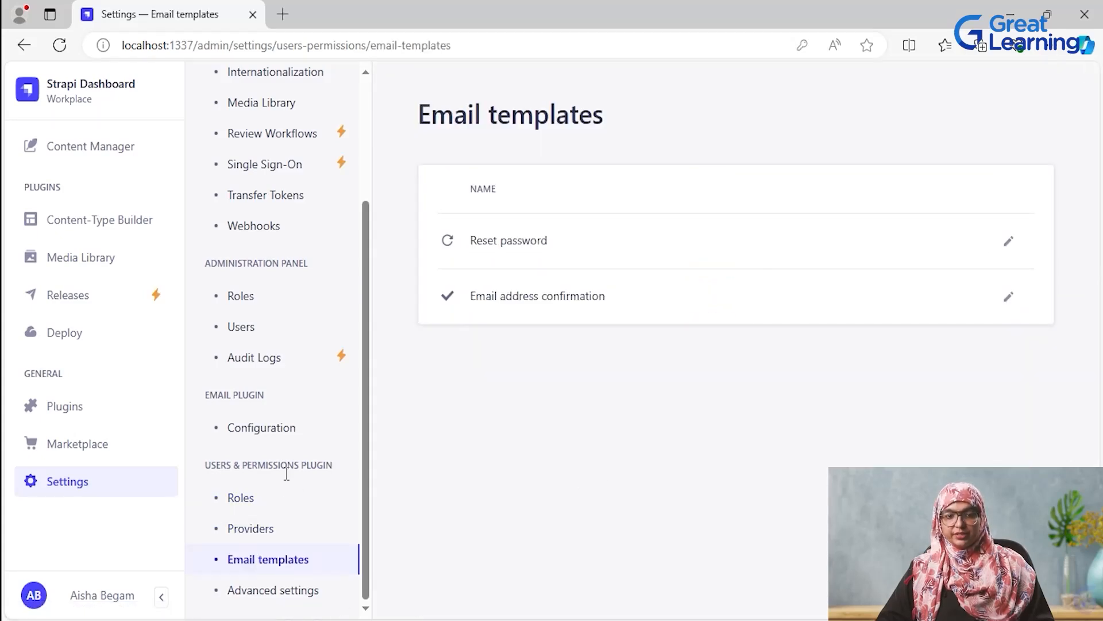
left_click(286, 592)
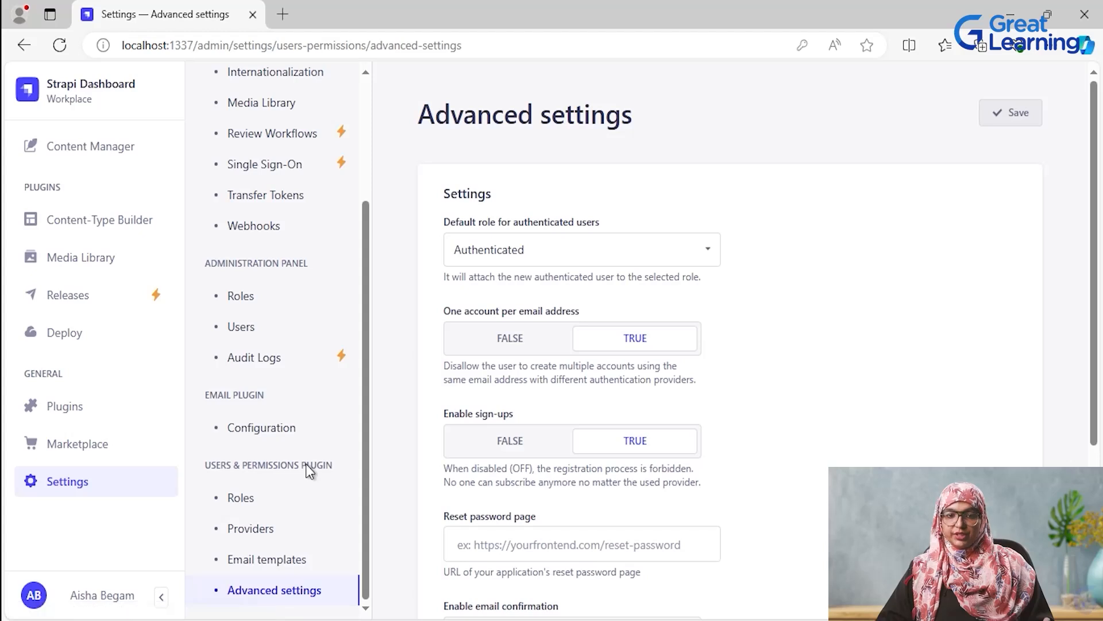
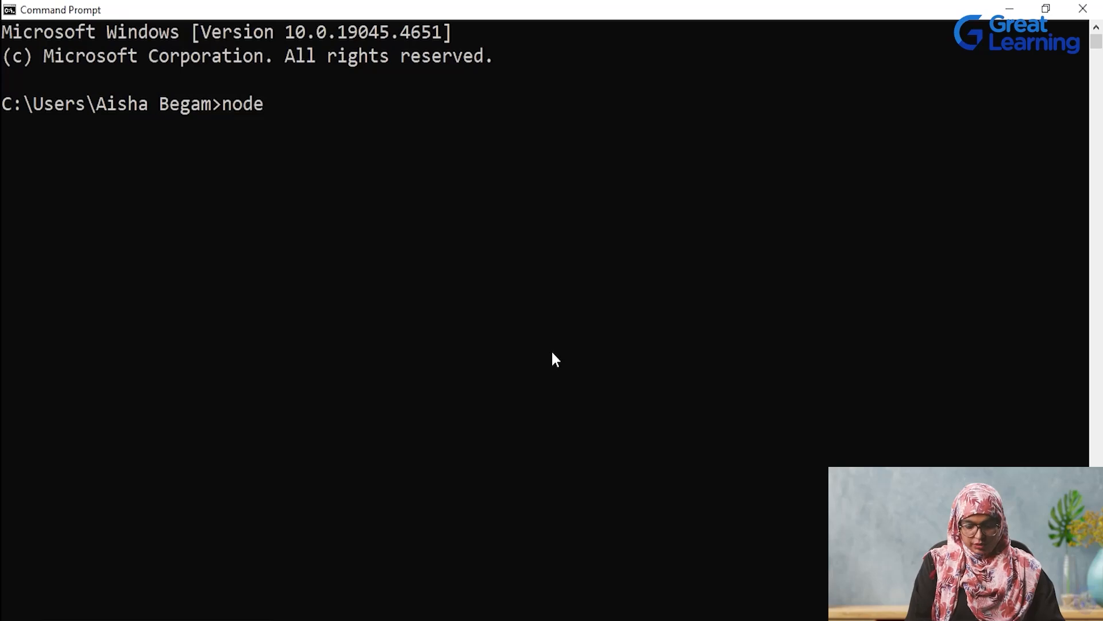
- Switch to Command Prompt and check the installed Node.js and npm versions with node --version and npm --version
type("n")
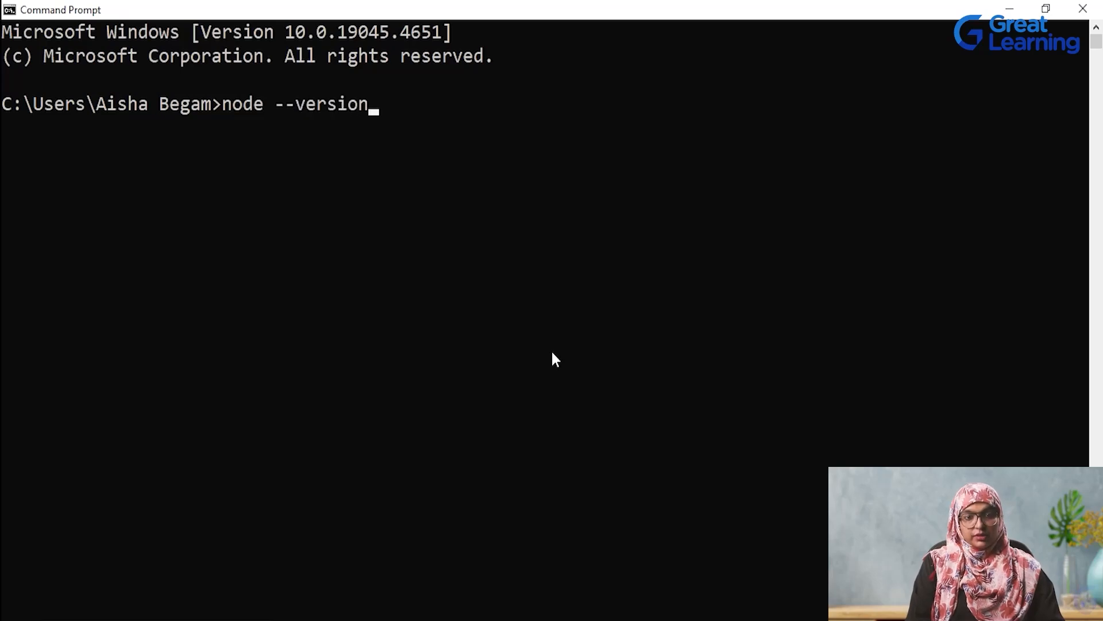
key("Return")
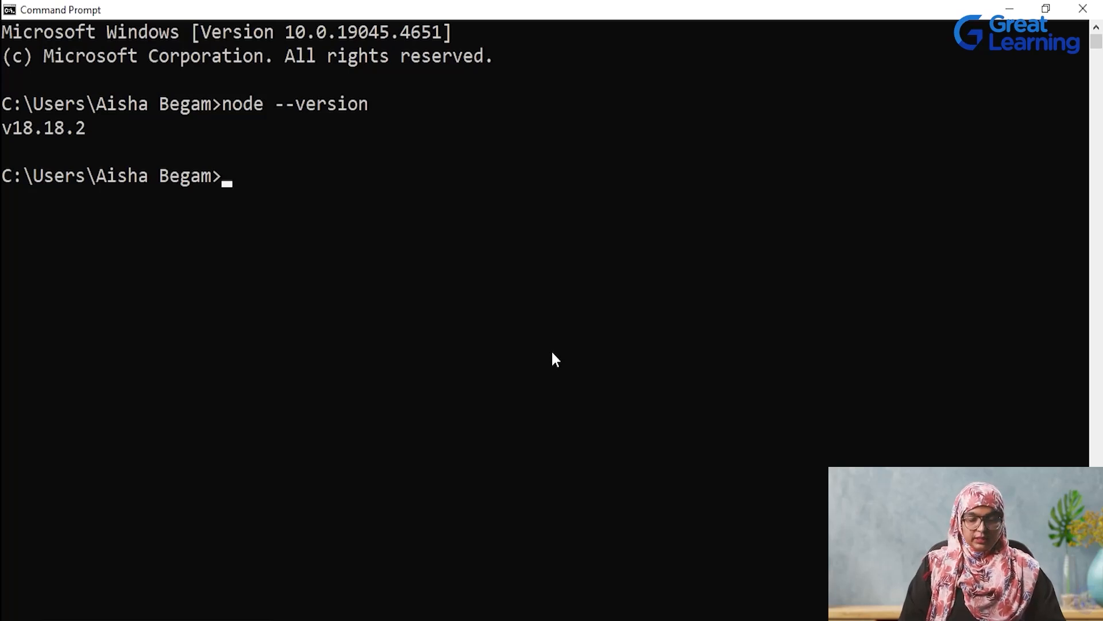
type("npm ")
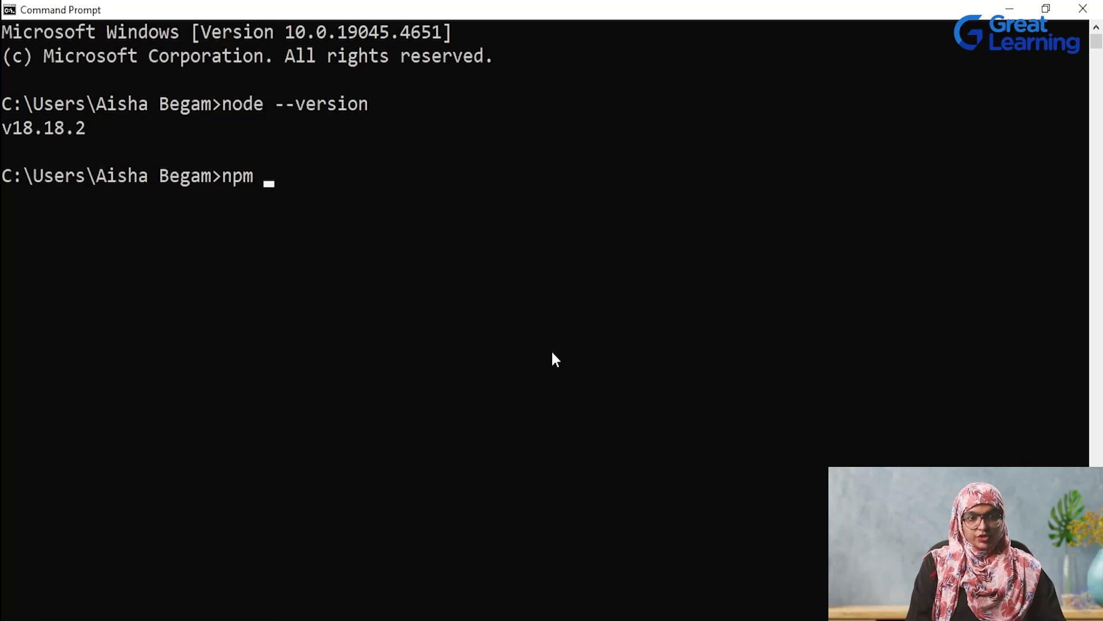
type("--version")
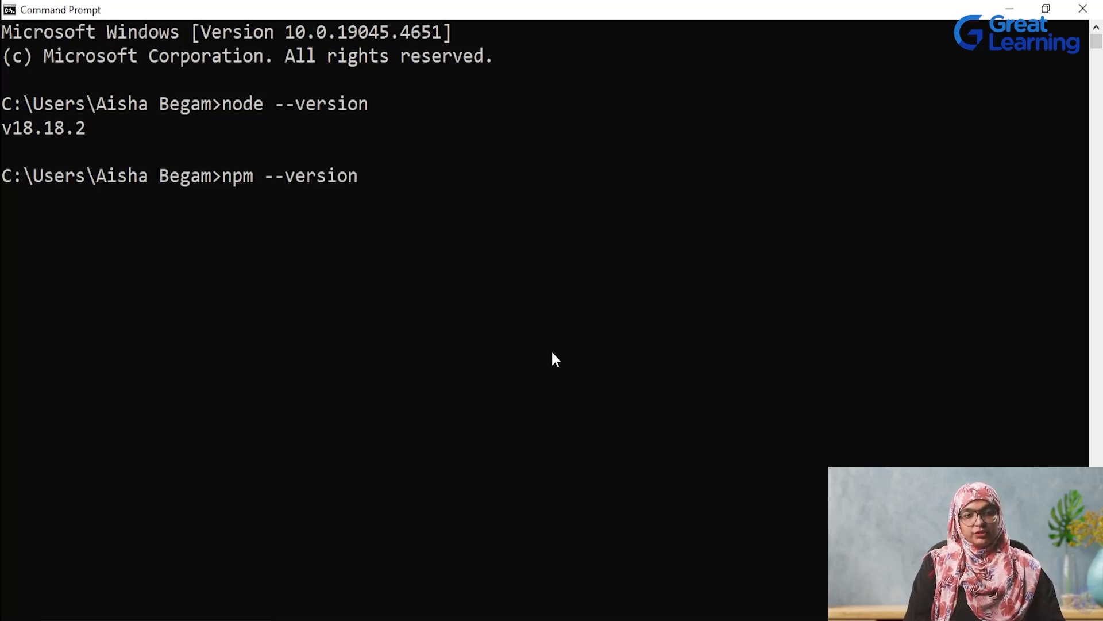
key("Return")
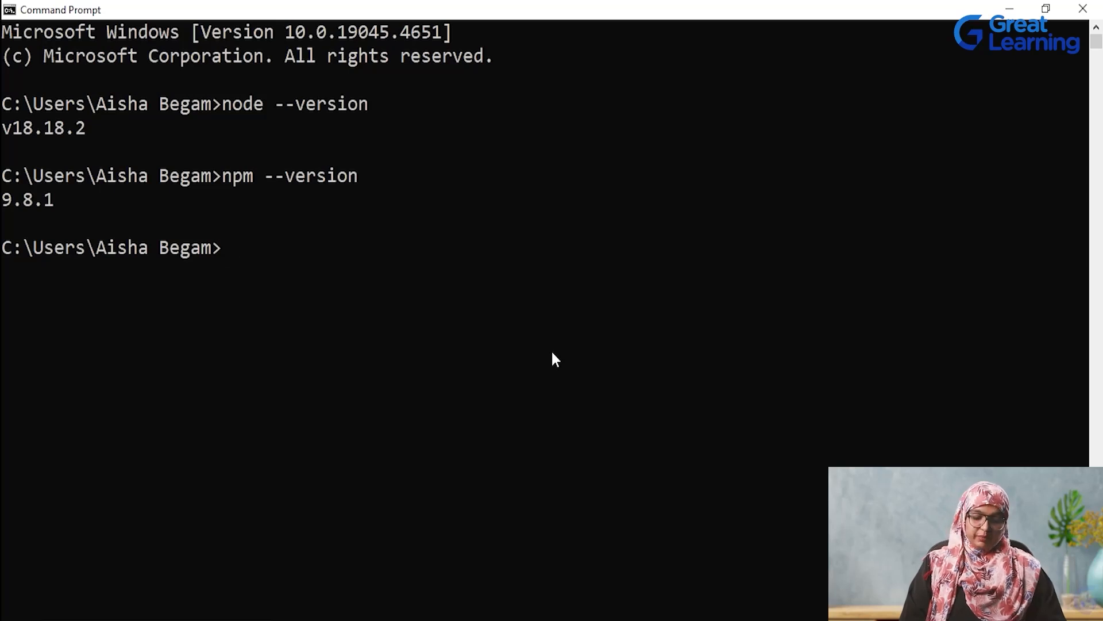
- Install Strapi globally with npm install -g strapi, and create the project with npx create-strapi-app blog-api --quickstart
right_click(324, 262)
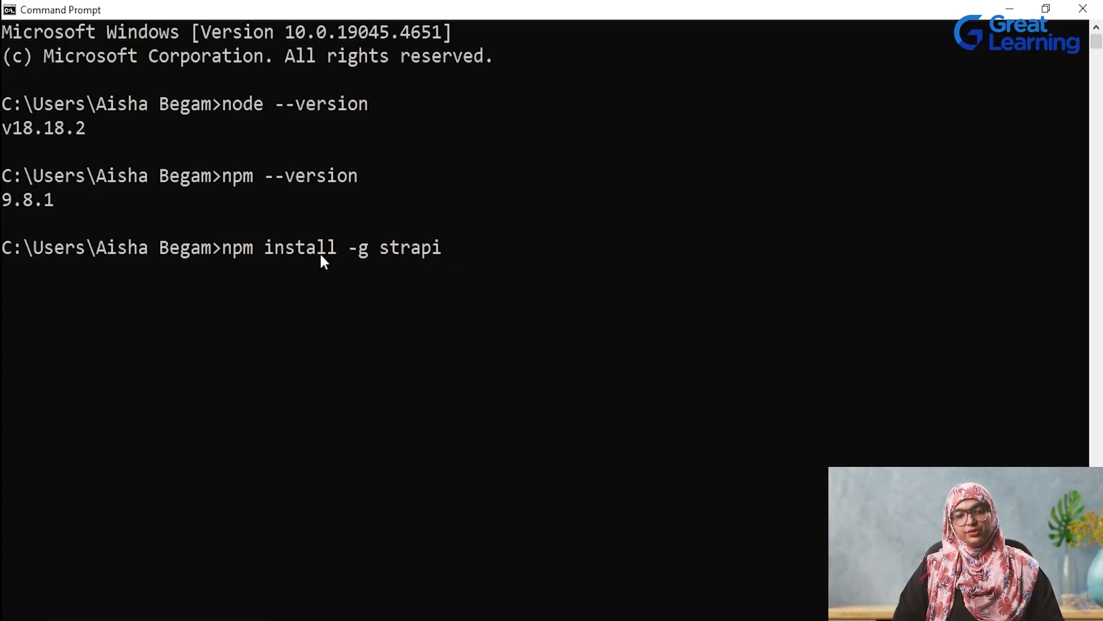
key("Return")
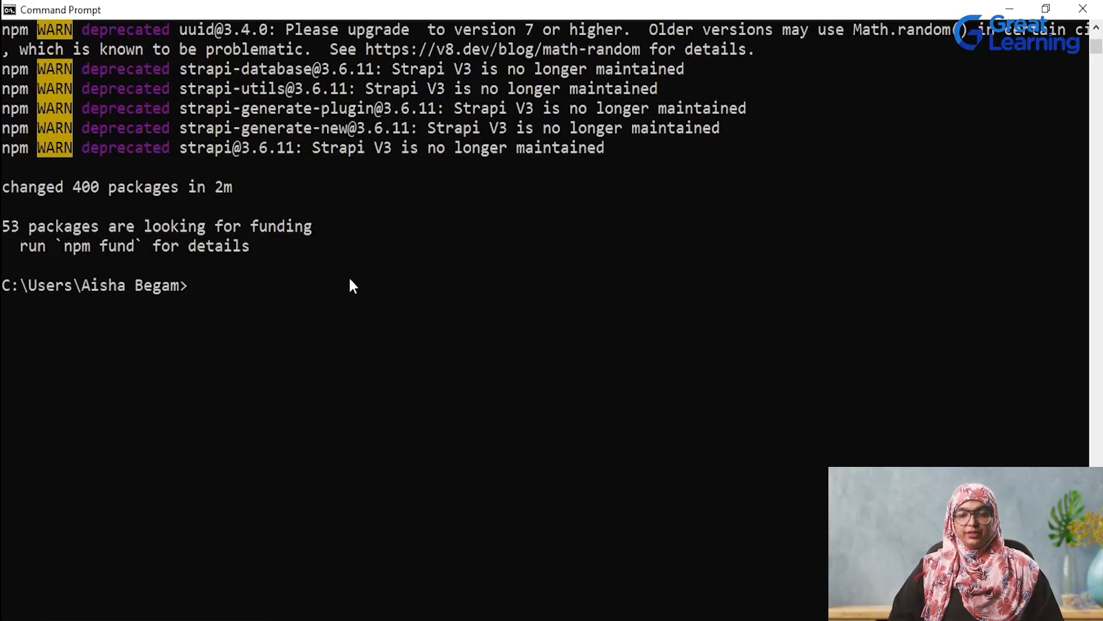
type("npx create-strapi-app blog-api --quickstart")
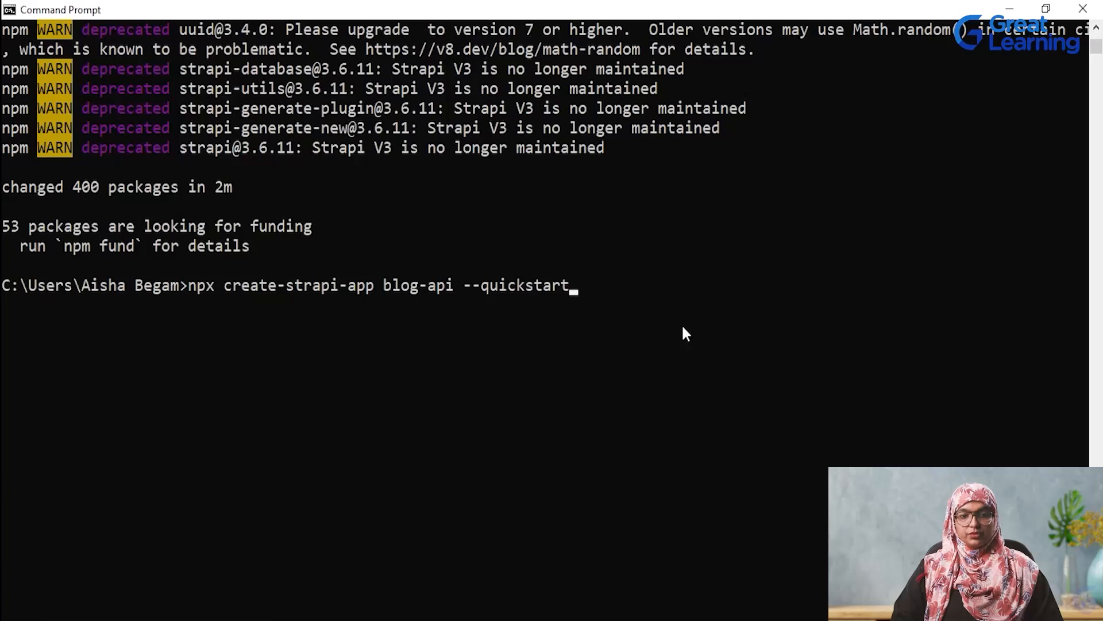
key("Return")
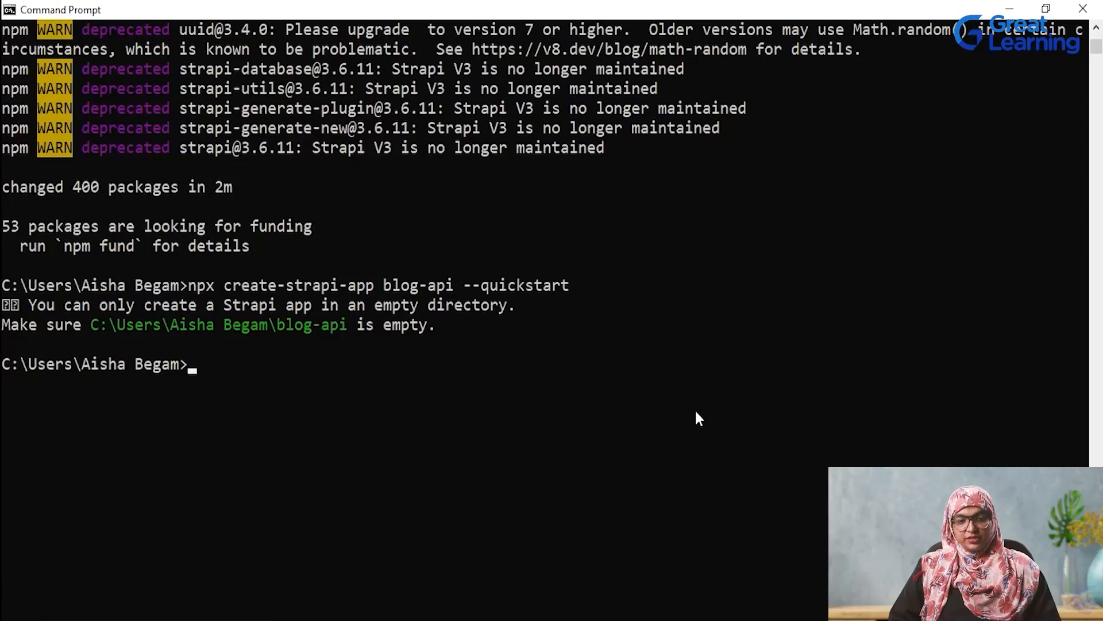
key("Up")
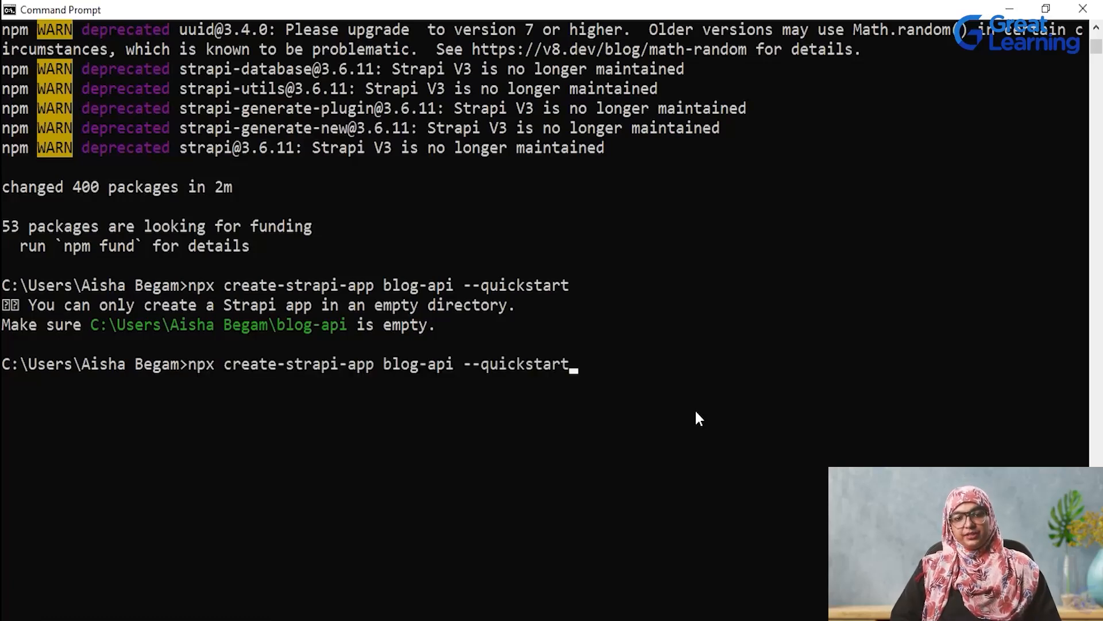
key("Return")
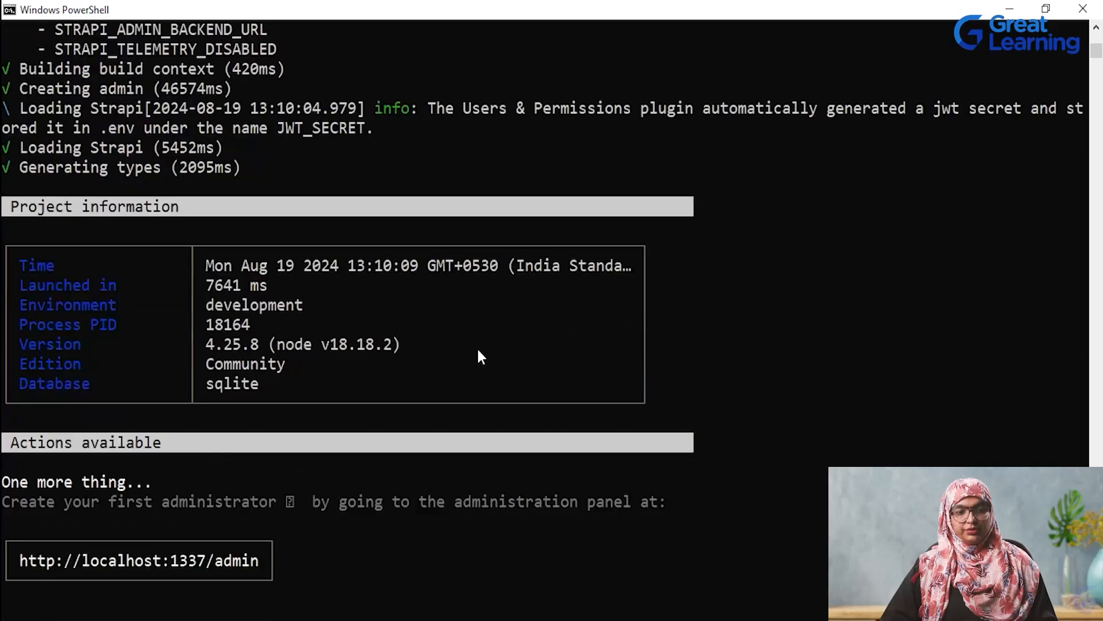
scroll(480, 356, "down", 1)
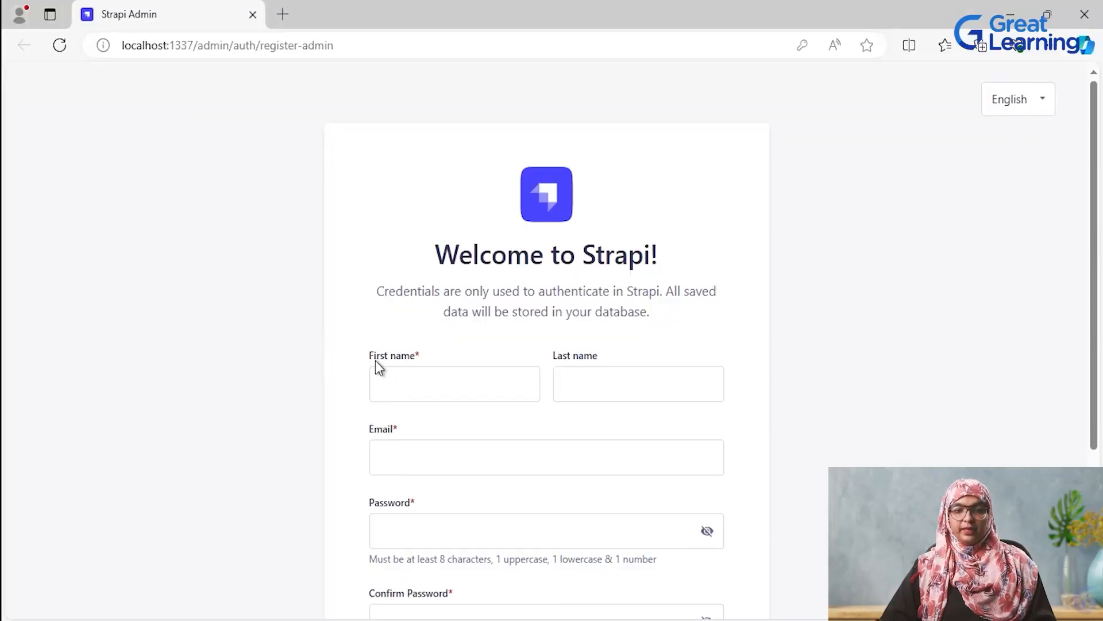
- Register the first Strapi administrator in the browser with the saved first name, last name and email, and enter and confirm the account password
left_click(426, 382)
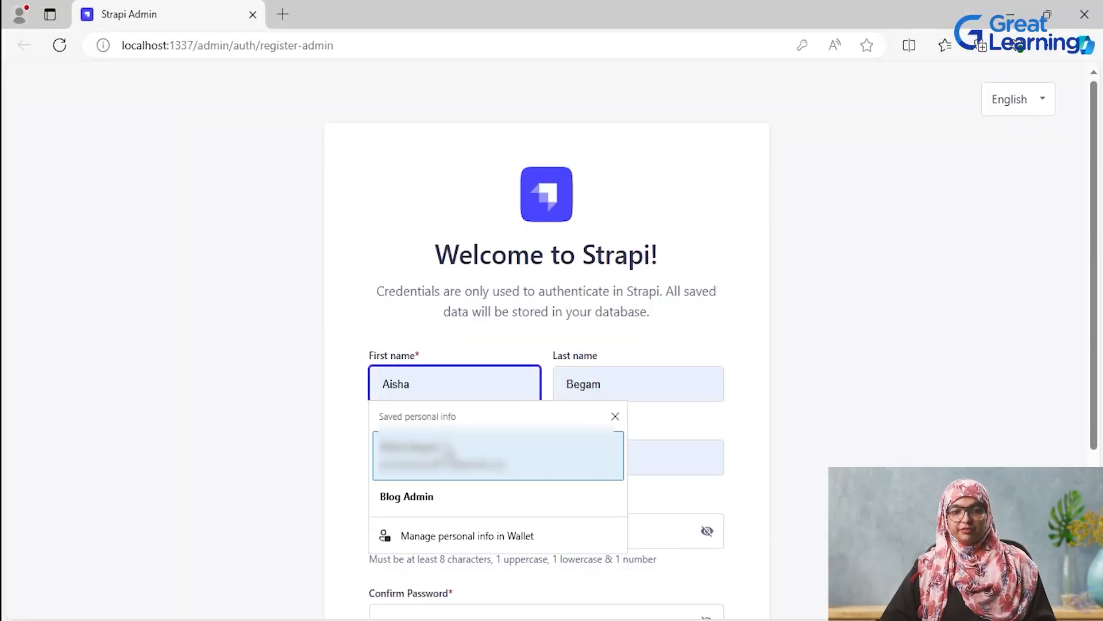
left_click(449, 440)
scroll(509, 438, "down", 1)
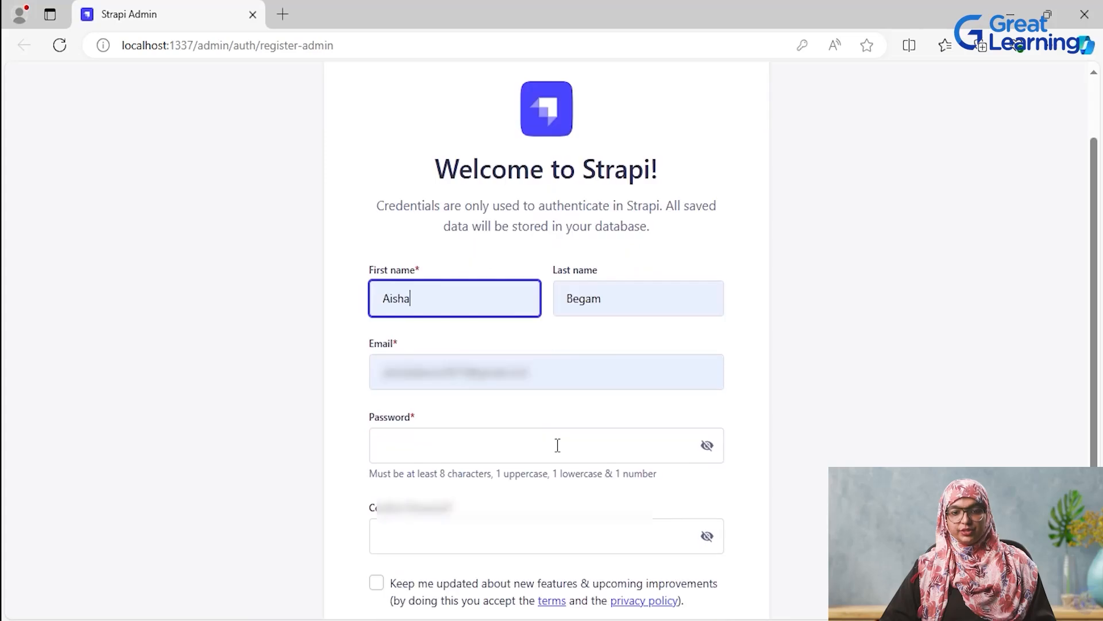
left_click(557, 446)
left_click(456, 508)
scroll(557, 402, "down", 2)
left_click(557, 391)
type("•••••••")
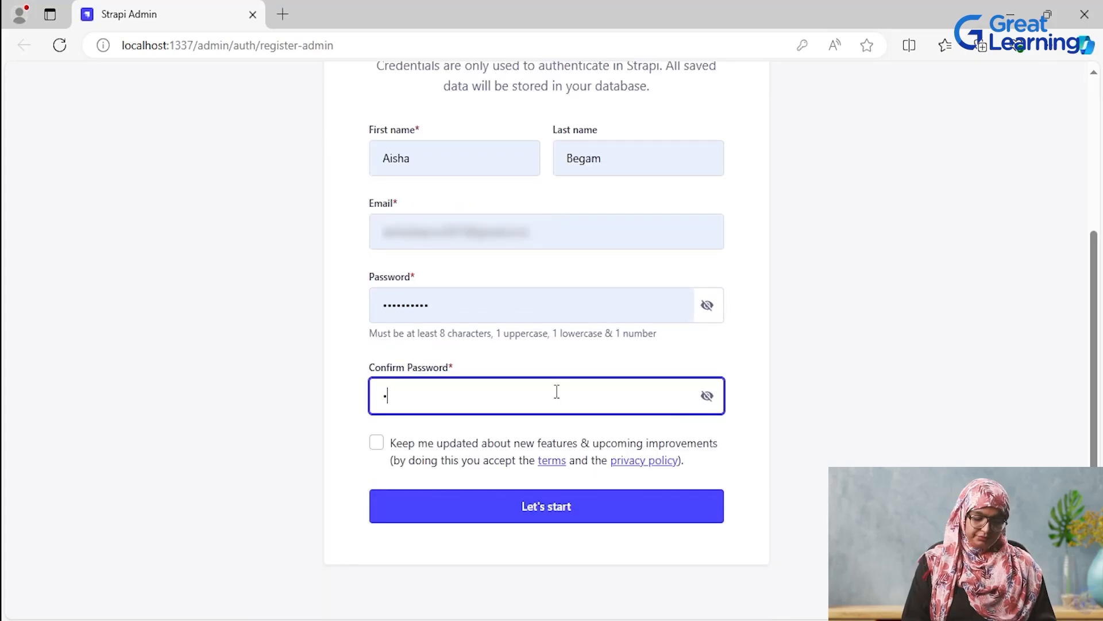
type("••••")
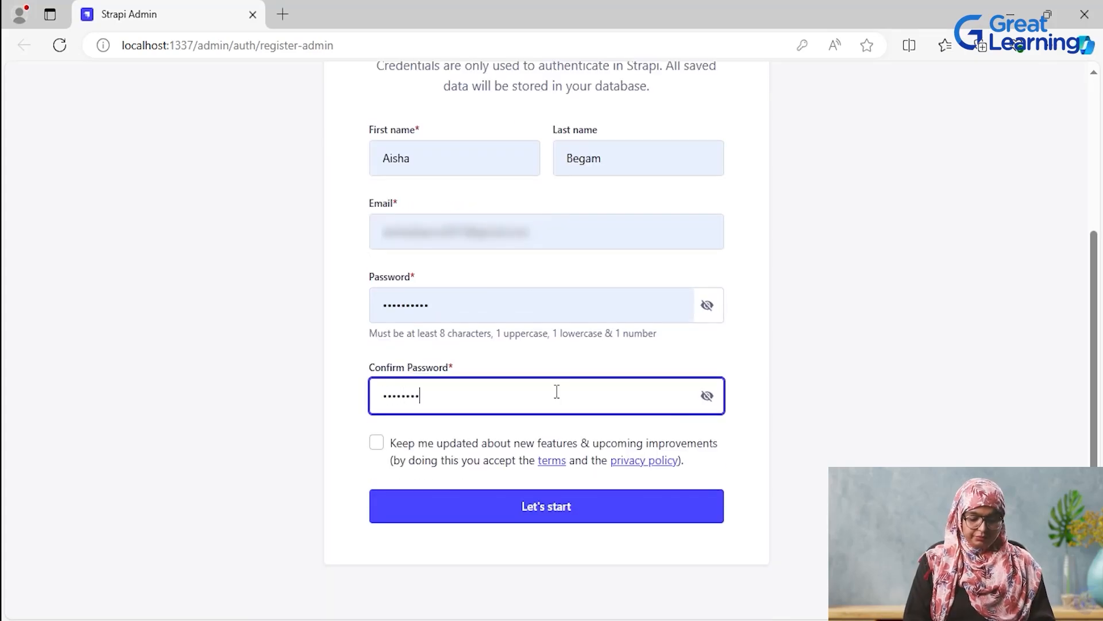
left_click(586, 515)
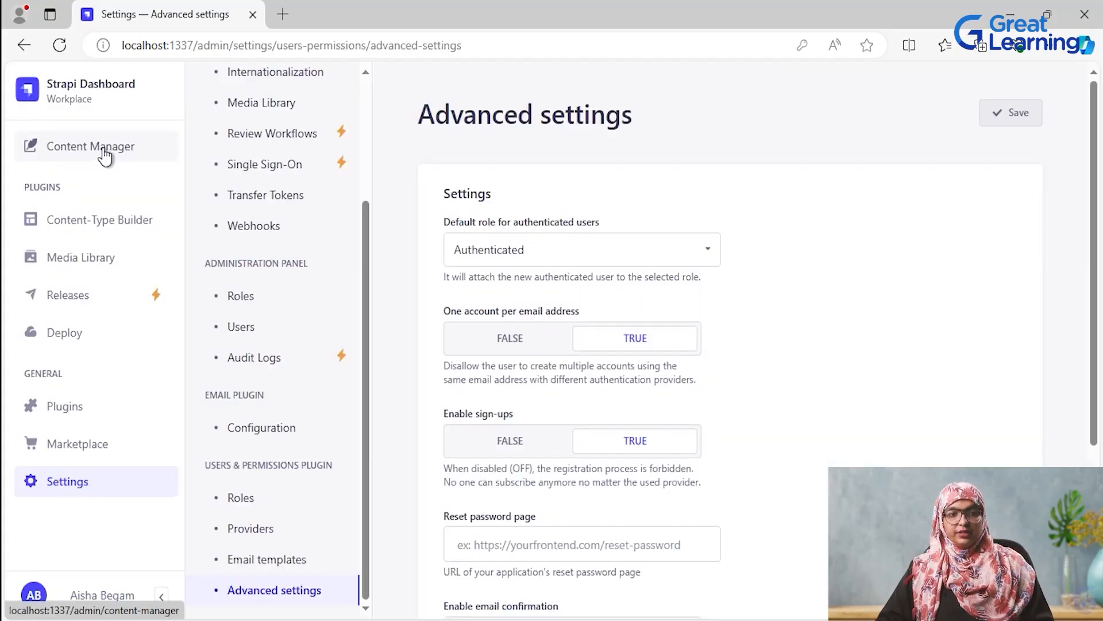
- Create a new collection type with the display name API Blog Post in the Content-Type Builder
left_click(104, 152)
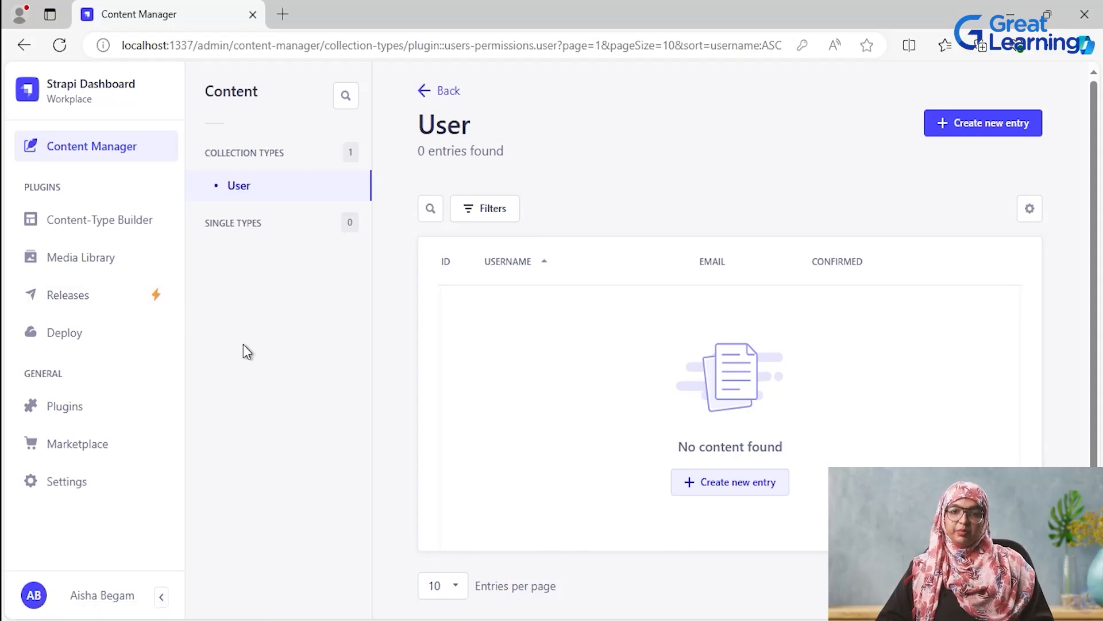
left_click(97, 228)
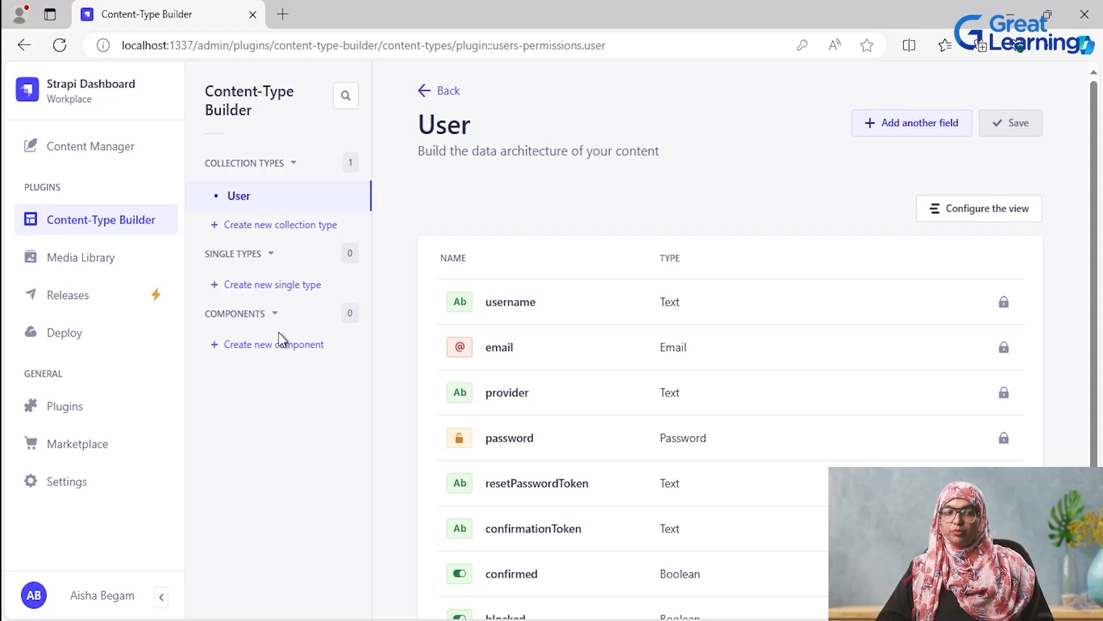
left_click(255, 233)
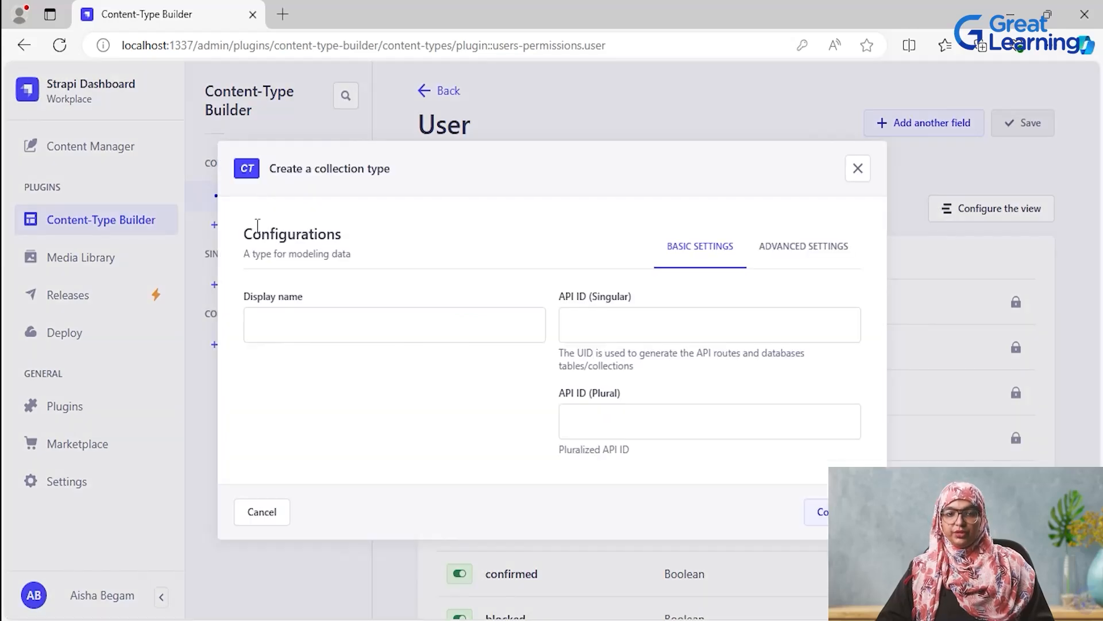
left_click(340, 323)
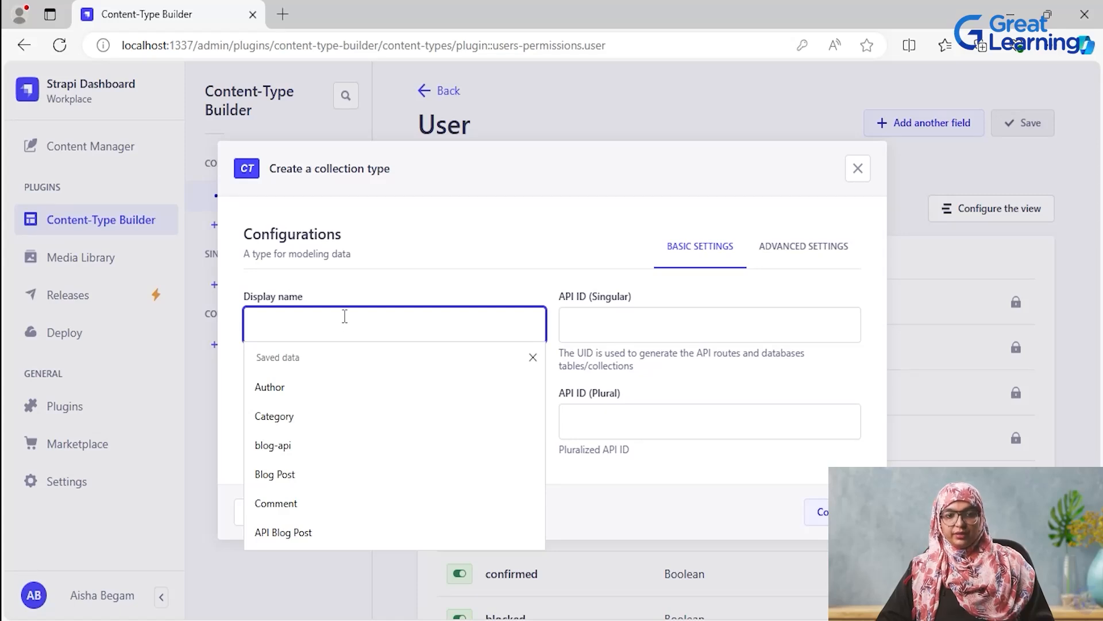
left_click(329, 536)
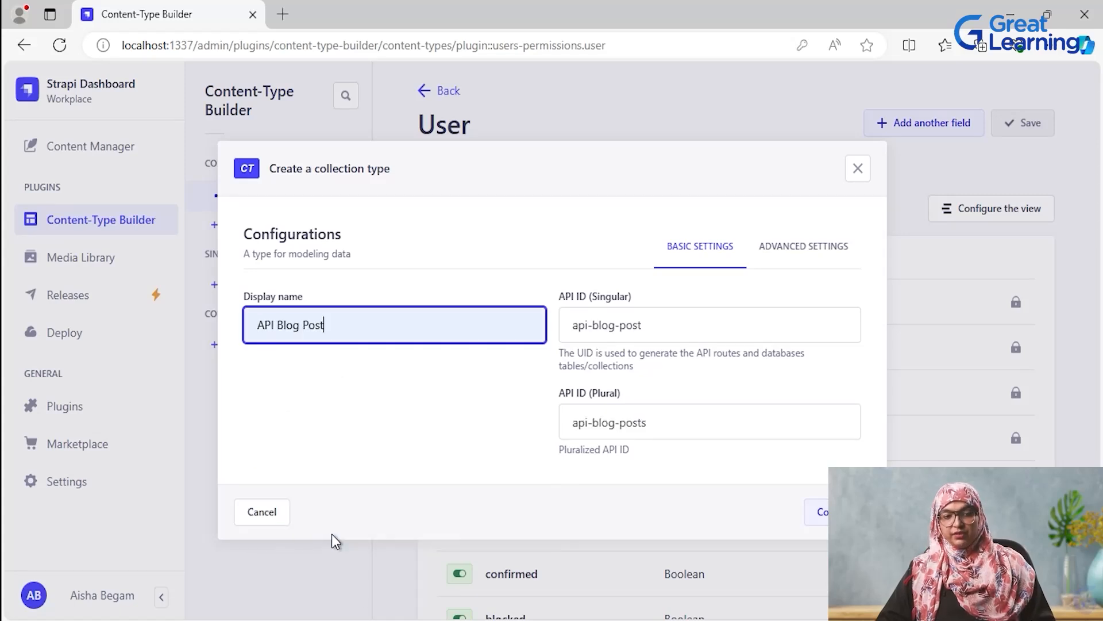
left_click(819, 512)
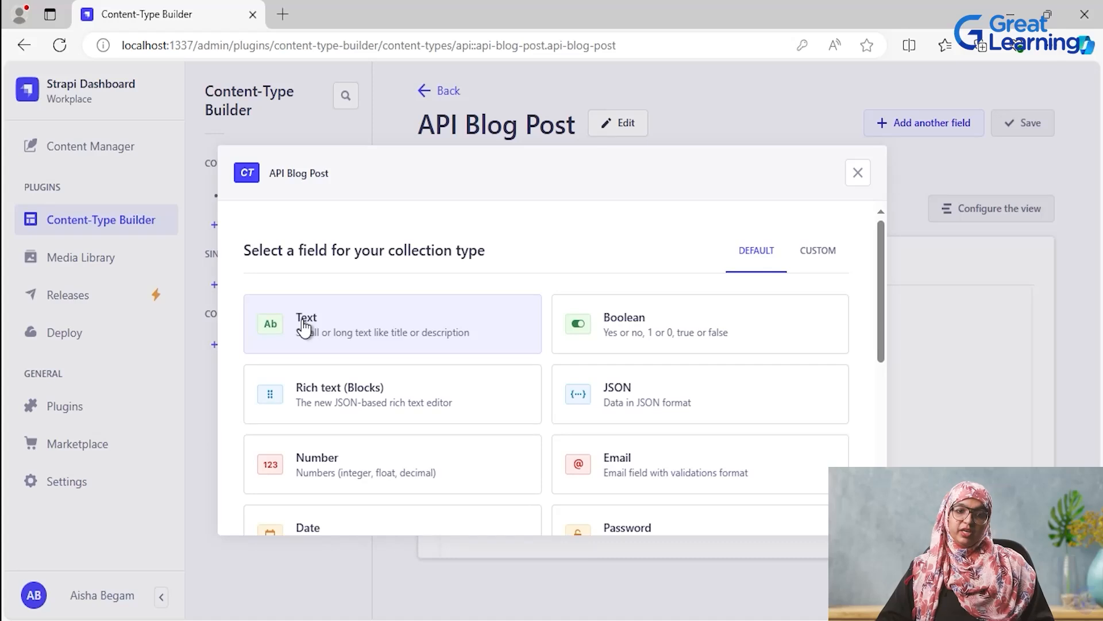
- Add a Text field named Title of type Short text to the API Blog Post collection type
left_click(383, 336)
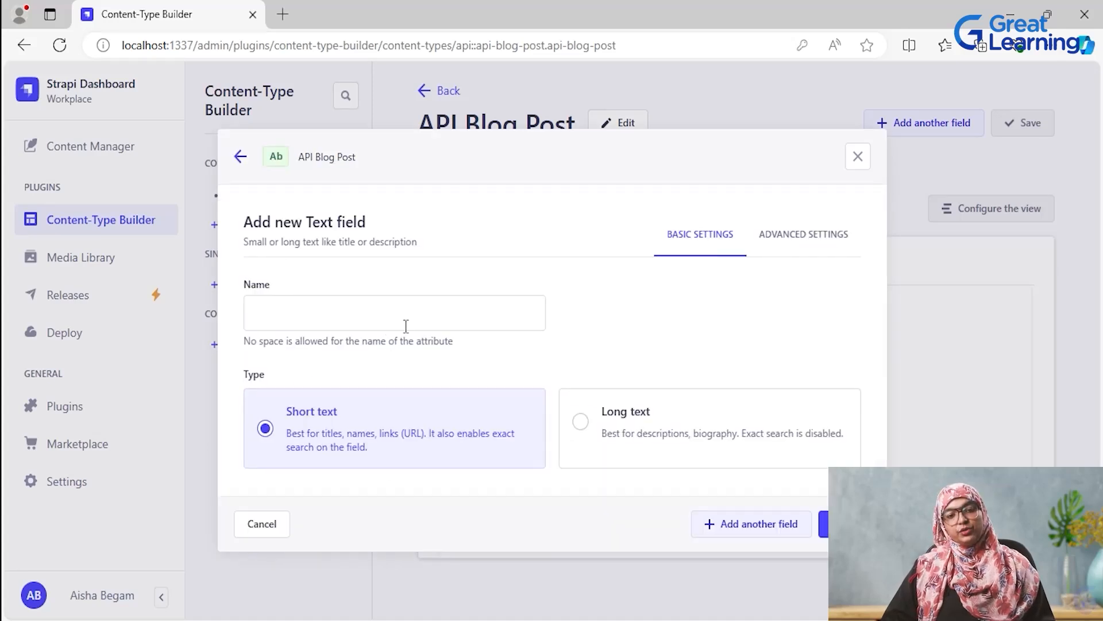
left_click(399, 307)
type("Title")
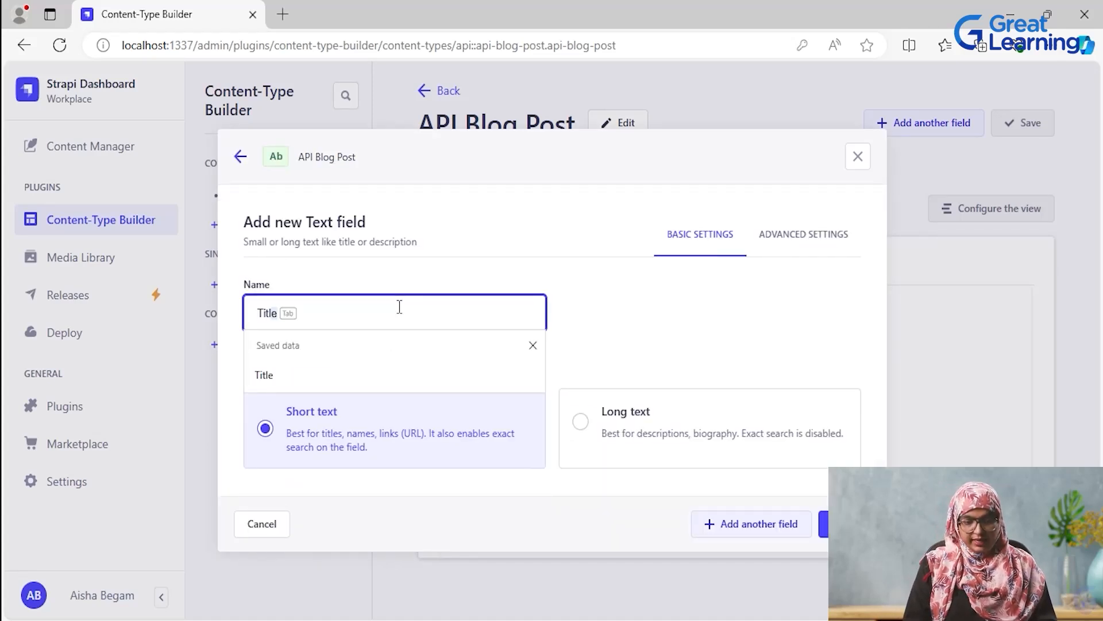
key("Tab")
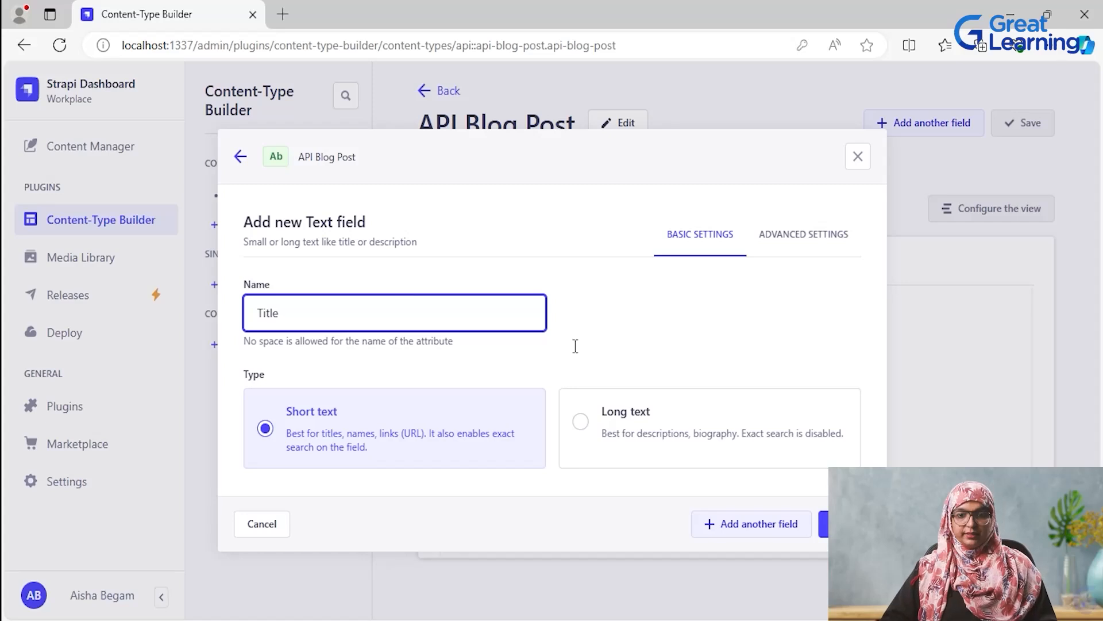
left_click(758, 524)
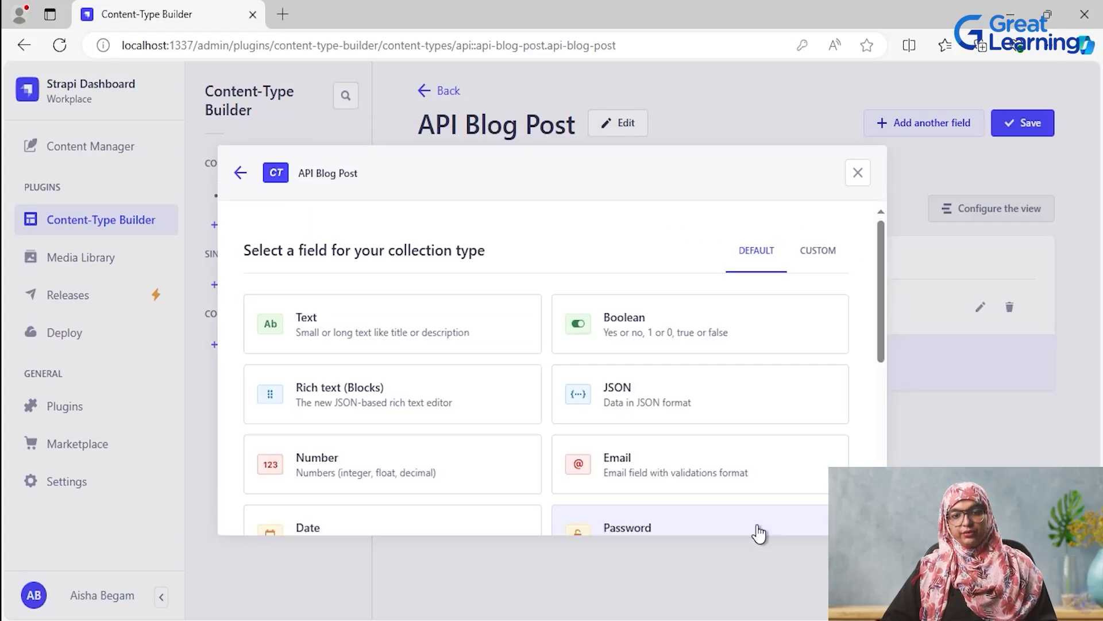
- Add a Rich text (Blocks) field named Content to the API Blog Post collection type
left_click(355, 397)
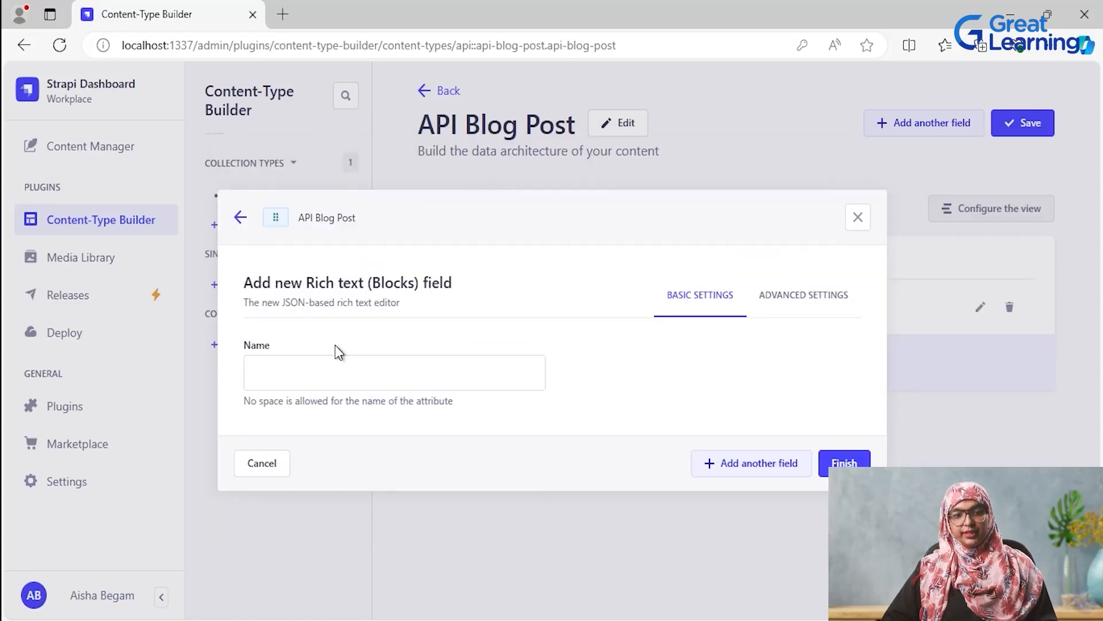
left_click(344, 381)
type("Content")
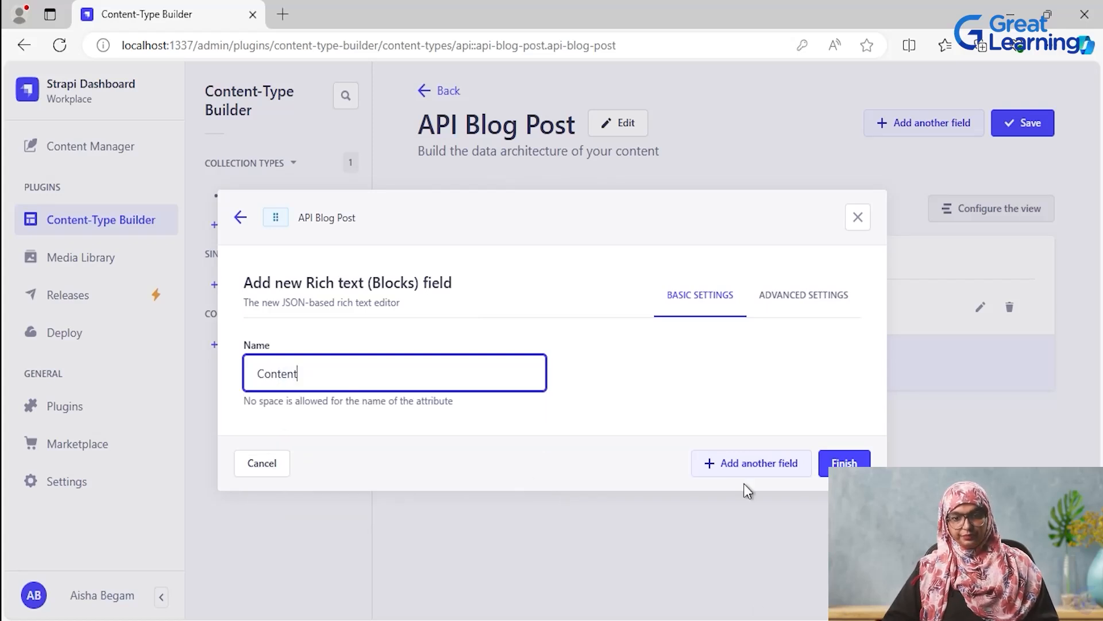
left_click(741, 464)
- Add a Date field named Published with the type date, and save the API Blog Post collection type
scroll(404, 460, "down", 2)
left_click(397, 460)
left_click(340, 368)
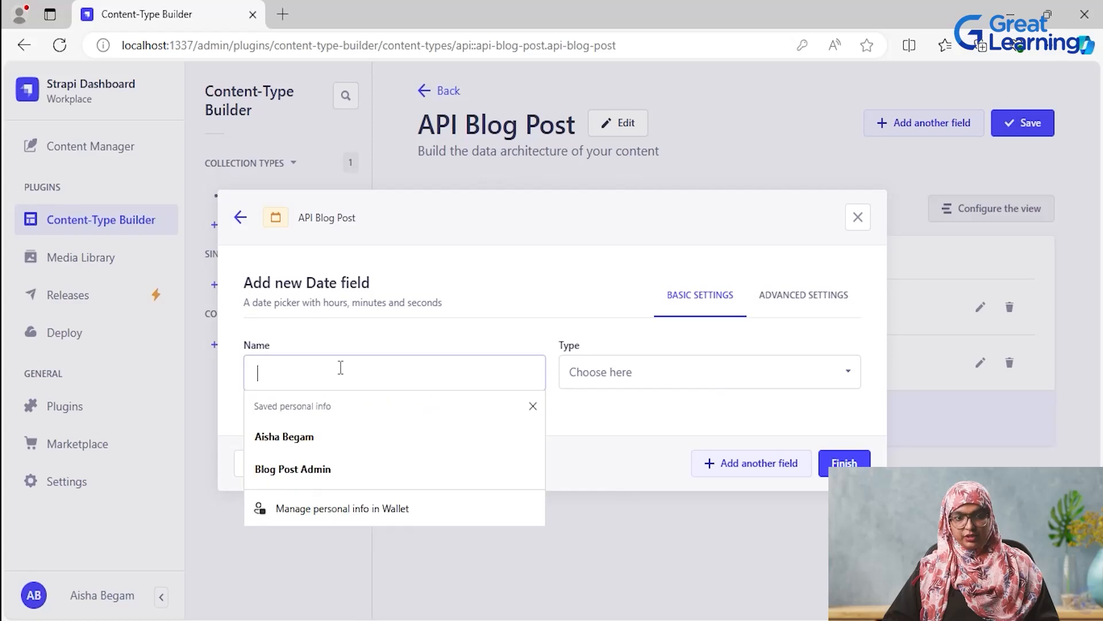
type("Publish")
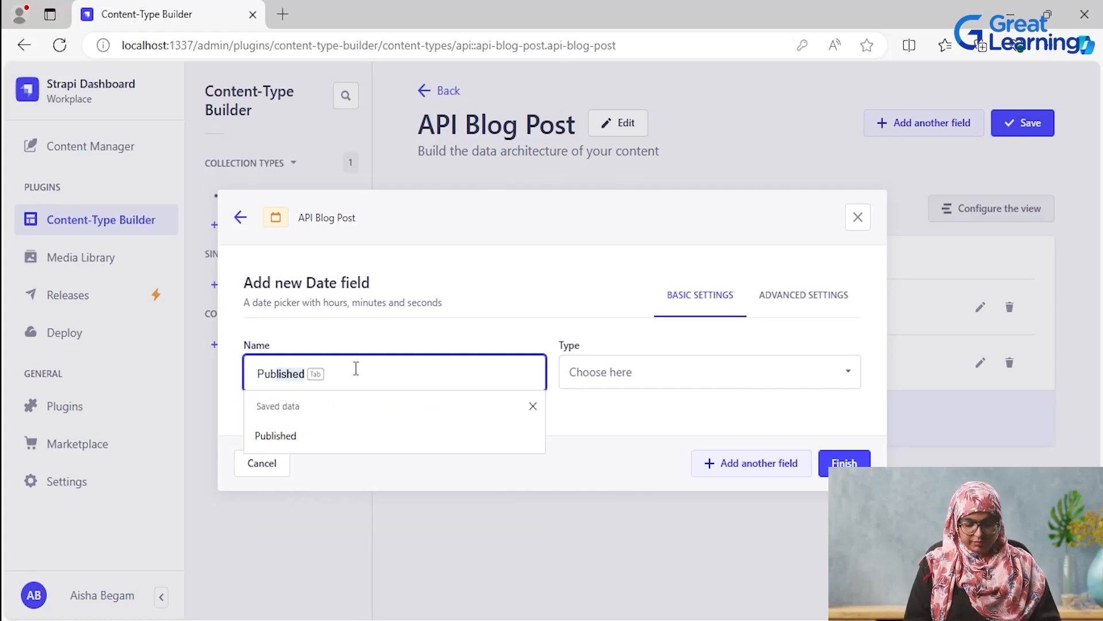
key("Tab")
key("Tab")
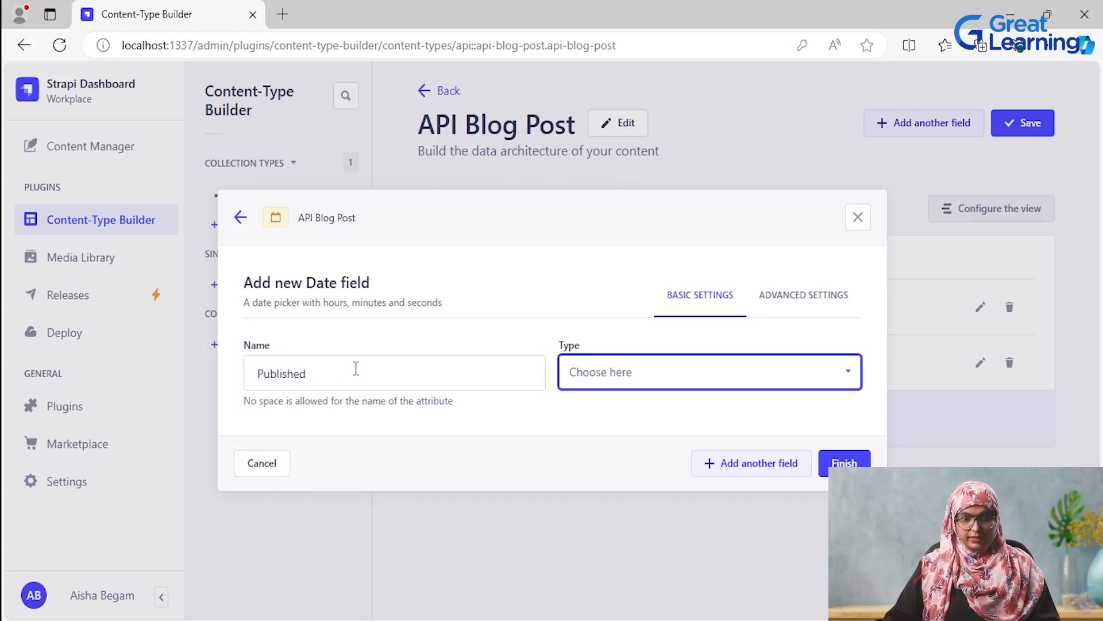
left_click(851, 376)
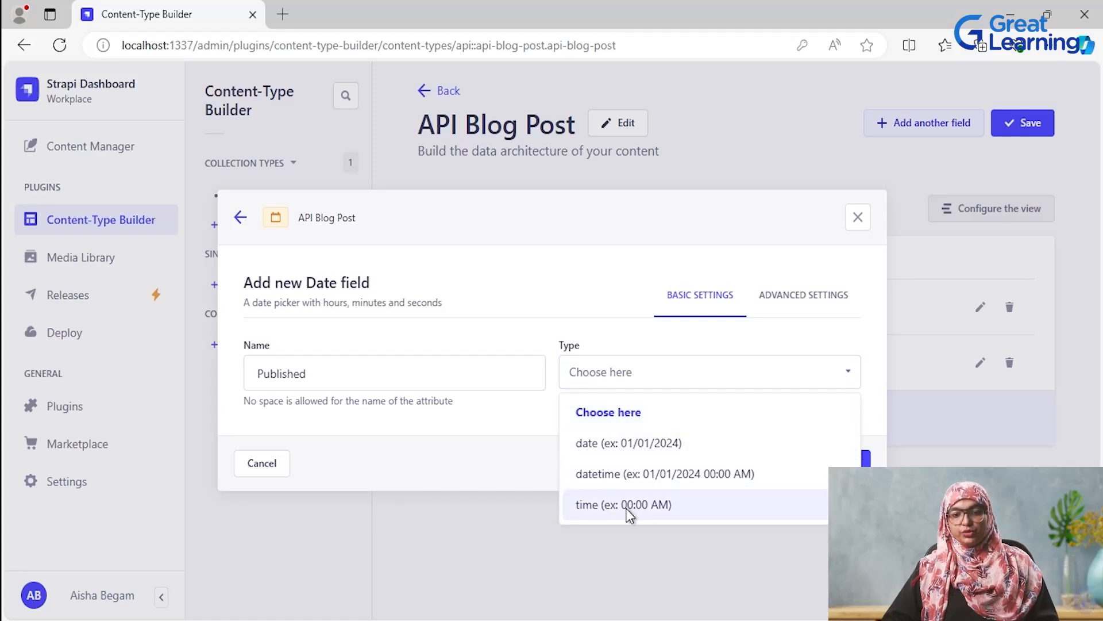
left_click(607, 447)
left_click(844, 460)
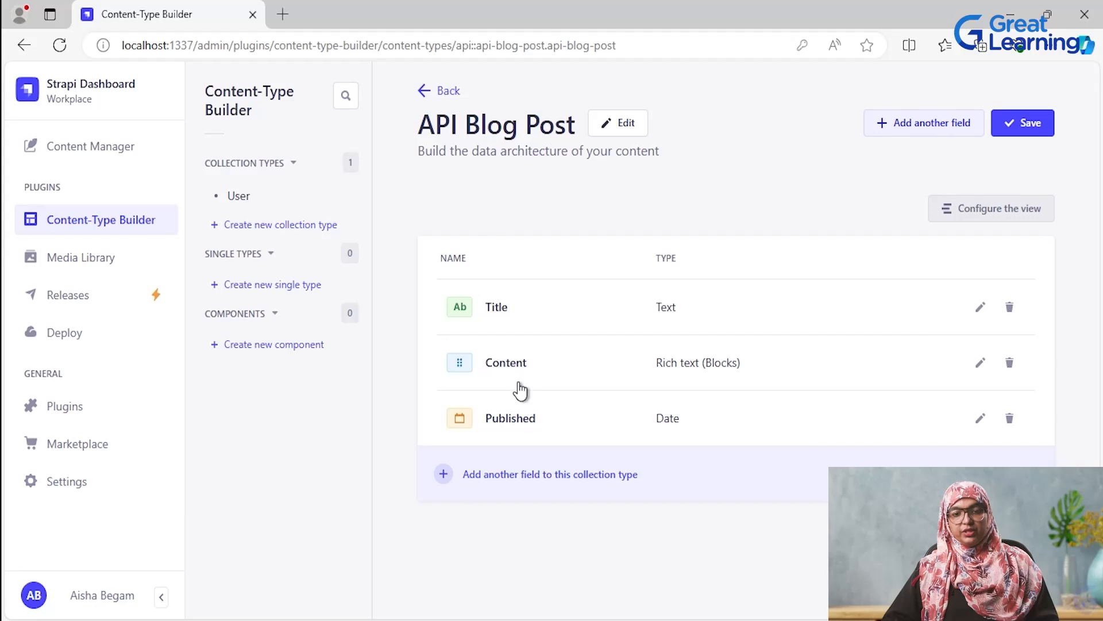
left_click(1042, 133)
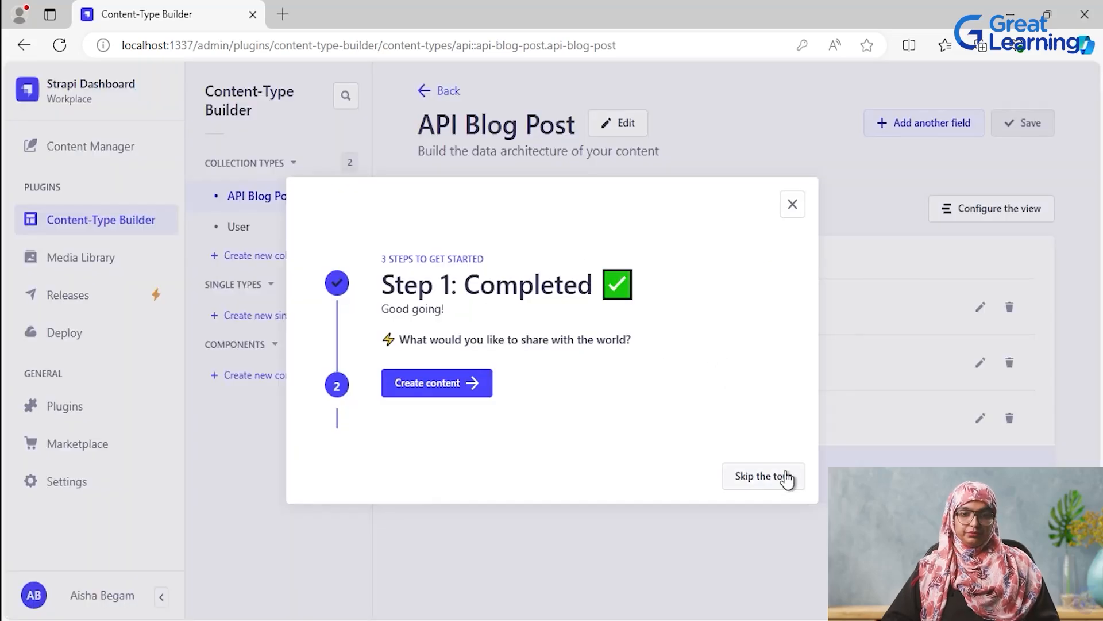
- Skip the getting-started tour and create a new collection type with the display name Author
left_click(786, 482)
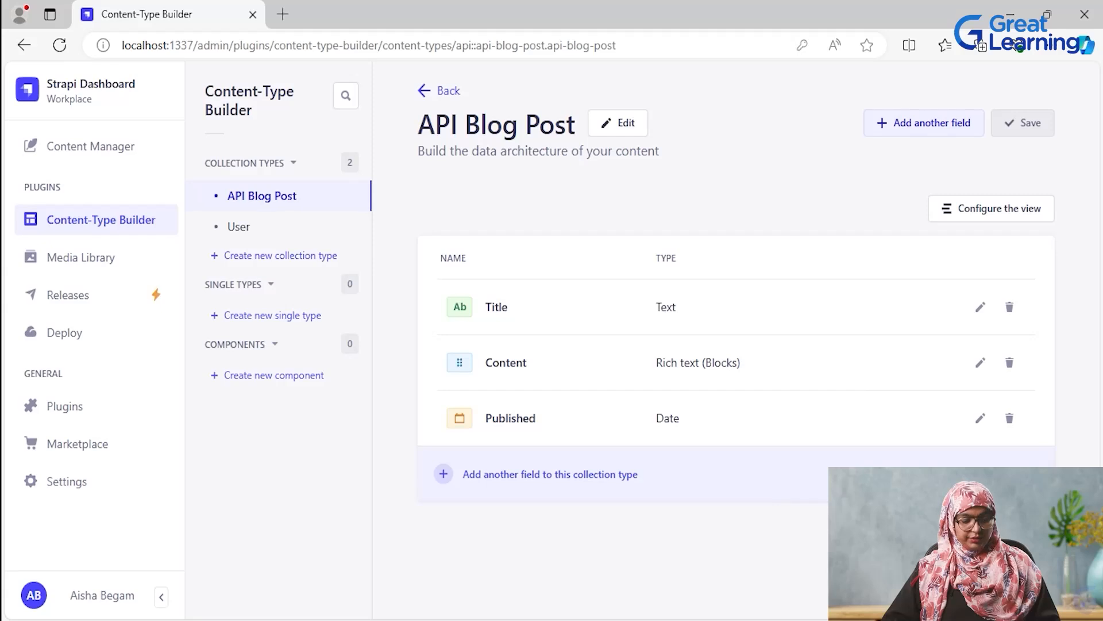
left_click(279, 258)
left_click(388, 323)
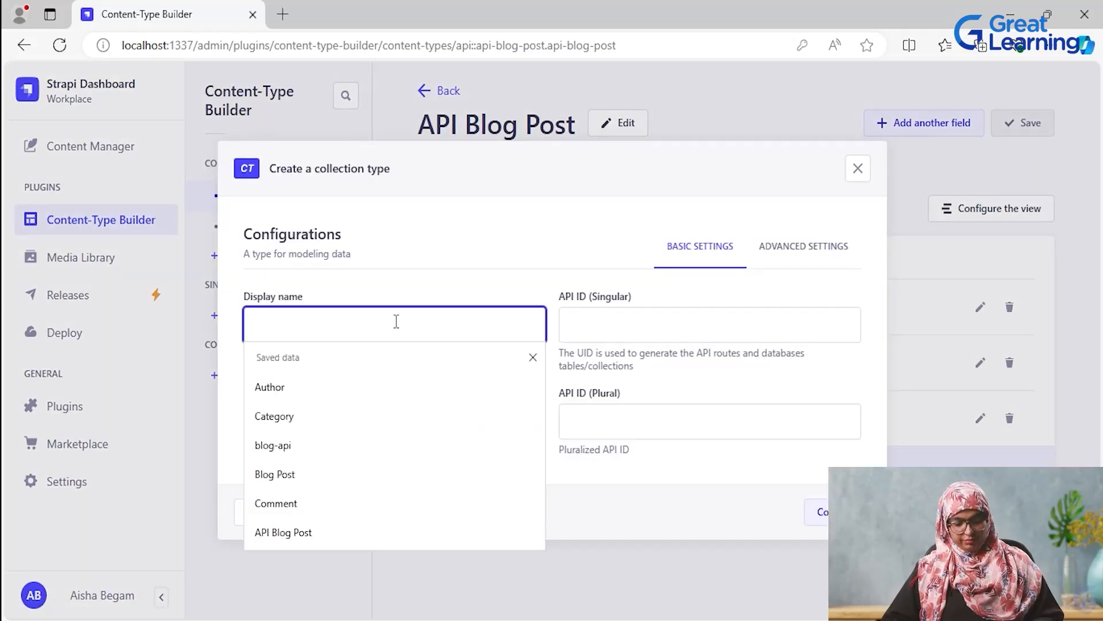
type("Author")
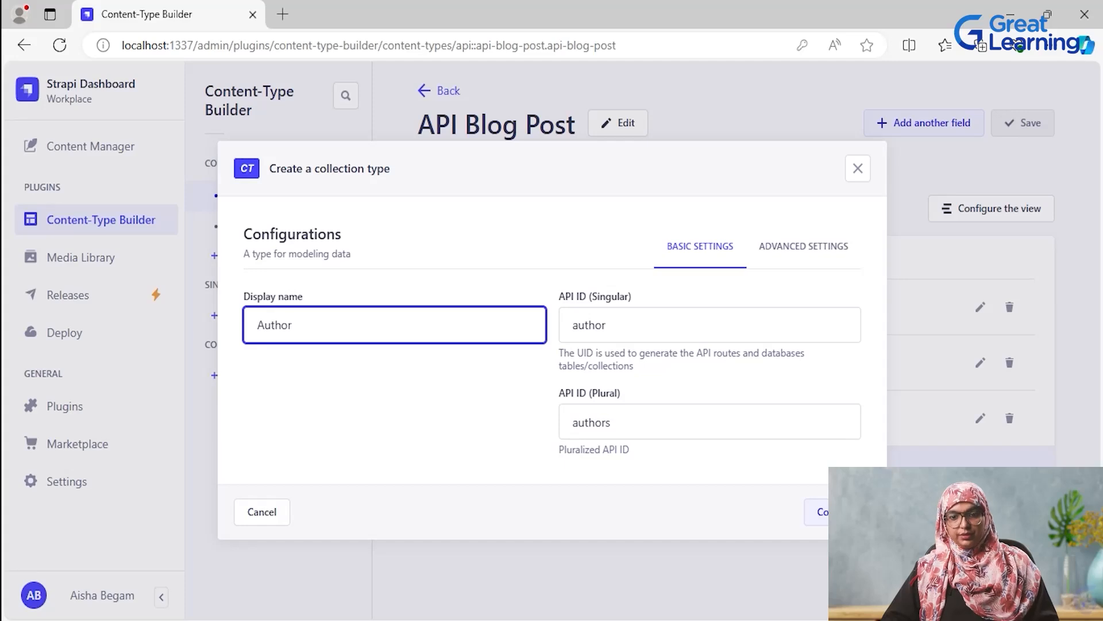
left_click(823, 512)
- Add a Text field named Name of type Short text to the Author collection type
left_click(382, 326)
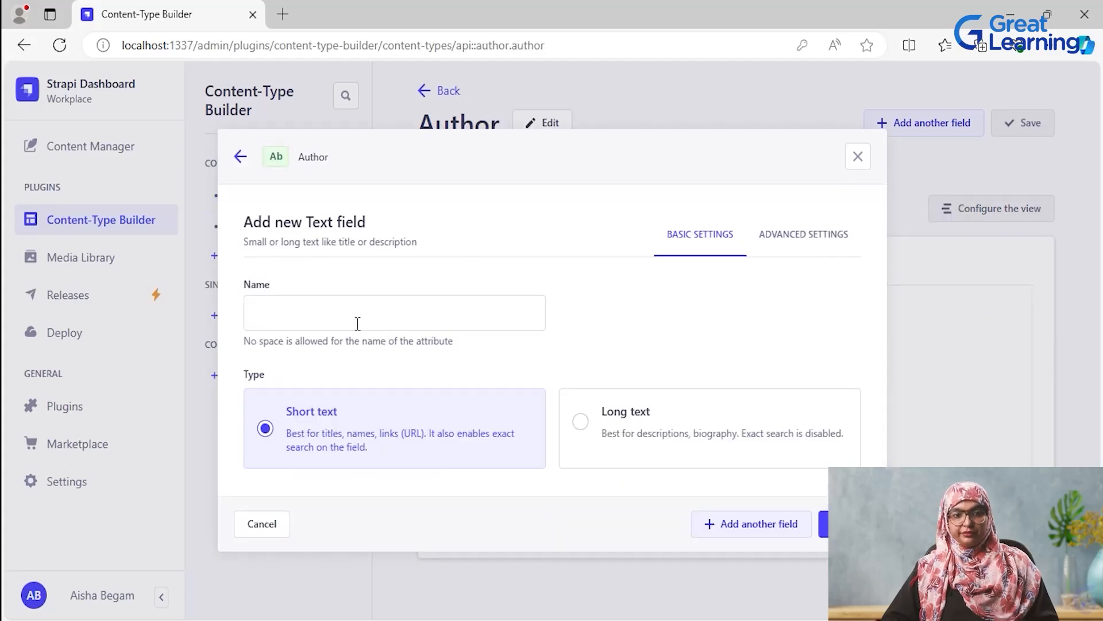
left_click(362, 311)
type("Name")
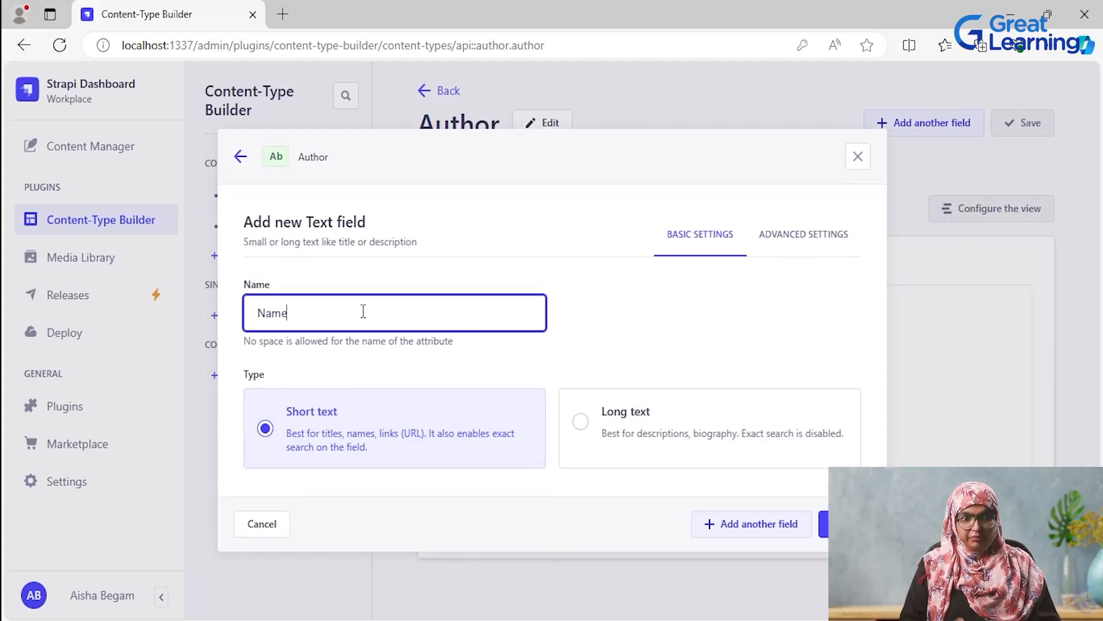
left_click(784, 539)
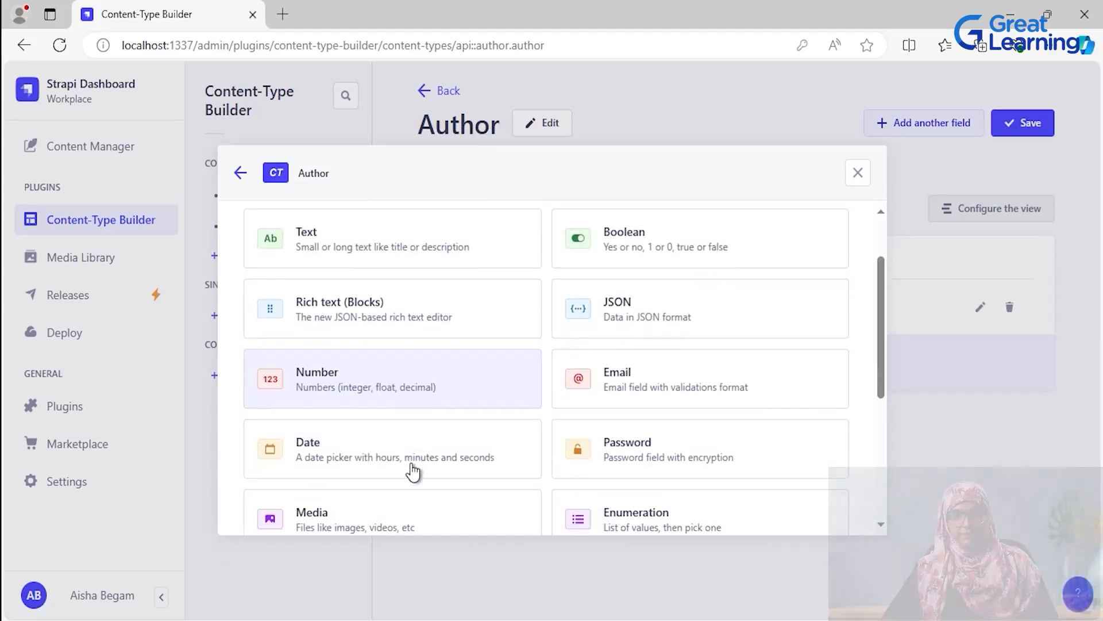
- Add an Email field named Email to the Author collection type and save the collection type
left_click(670, 387)
left_click(345, 362)
type("Email")
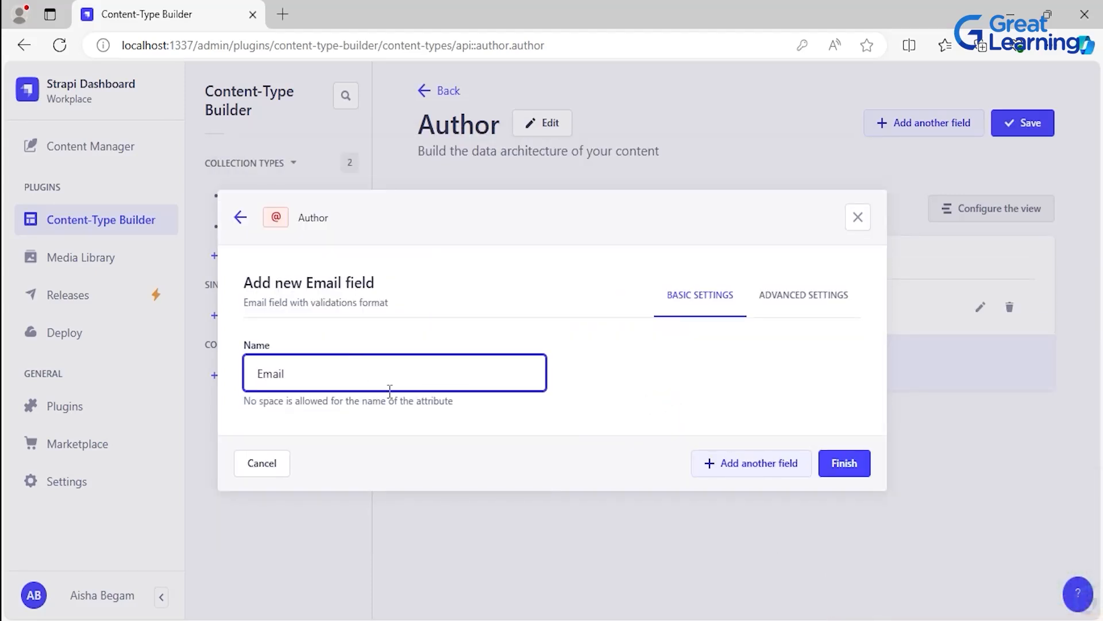
left_click(854, 476)
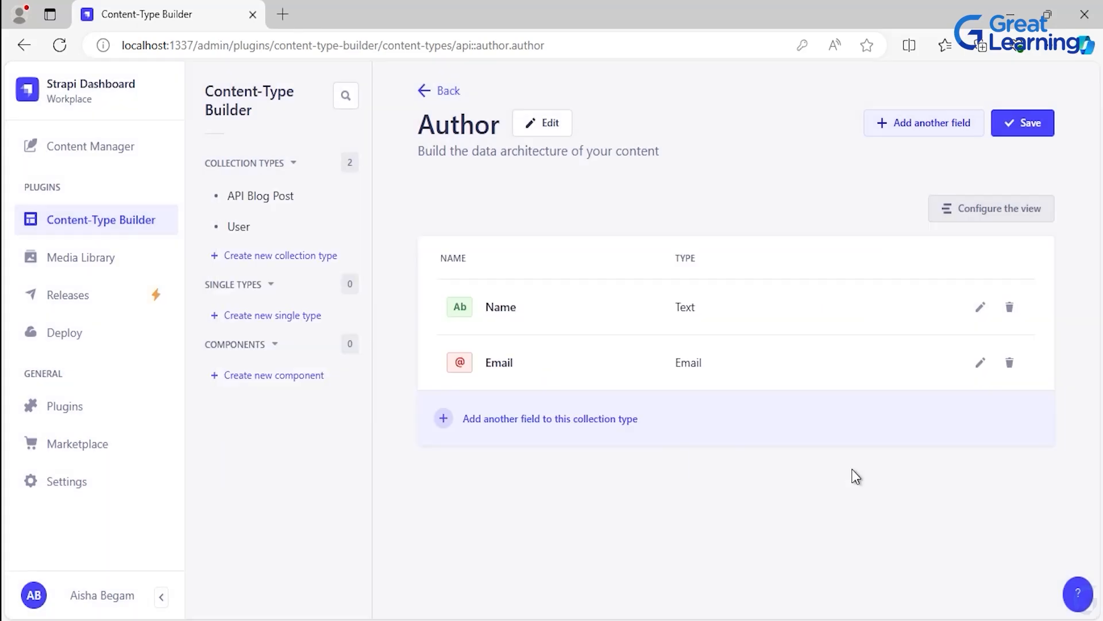
left_click(1042, 126)
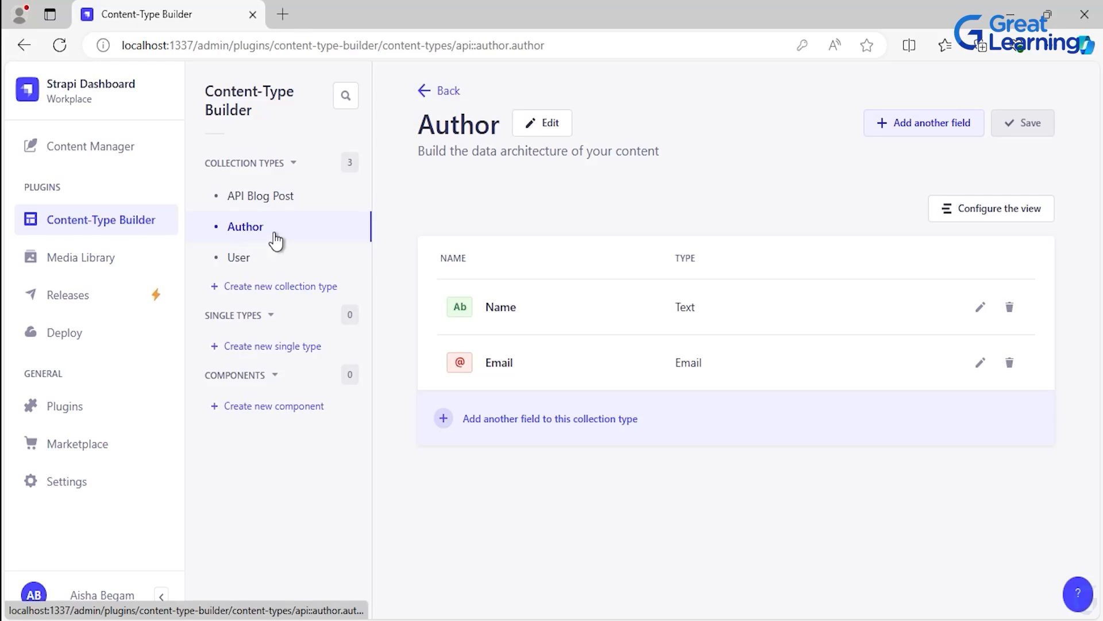
- Create a new collection type with the display name Category
left_click(272, 288)
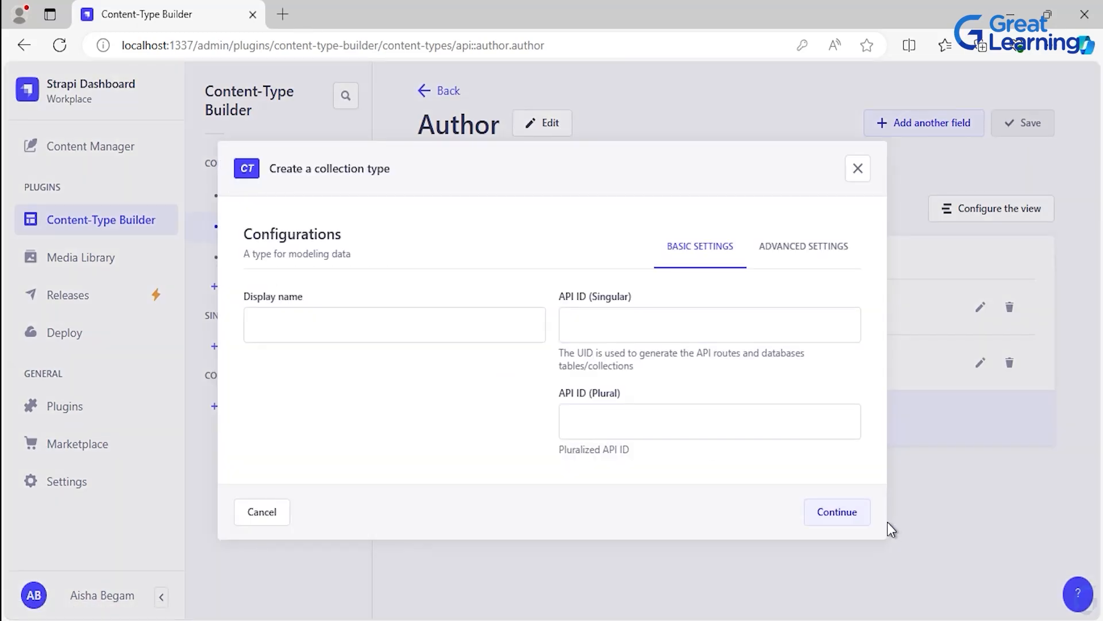
left_click(371, 328)
type("Category")
left_click(834, 517)
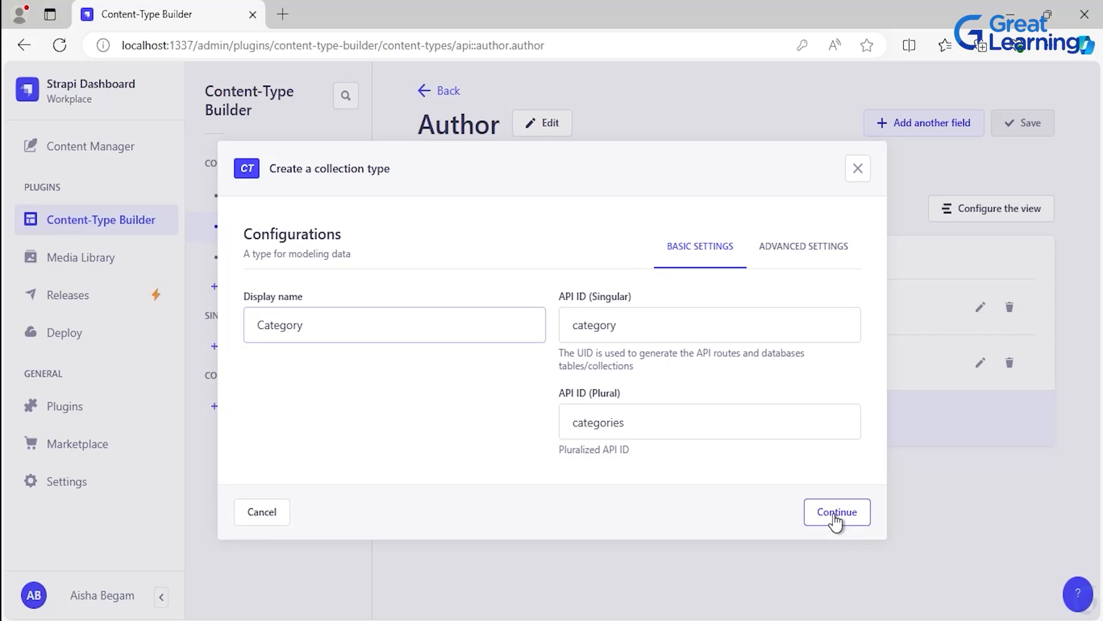
- Add a Short text field named Name to the Category collection type and save the collection type
left_click(409, 332)
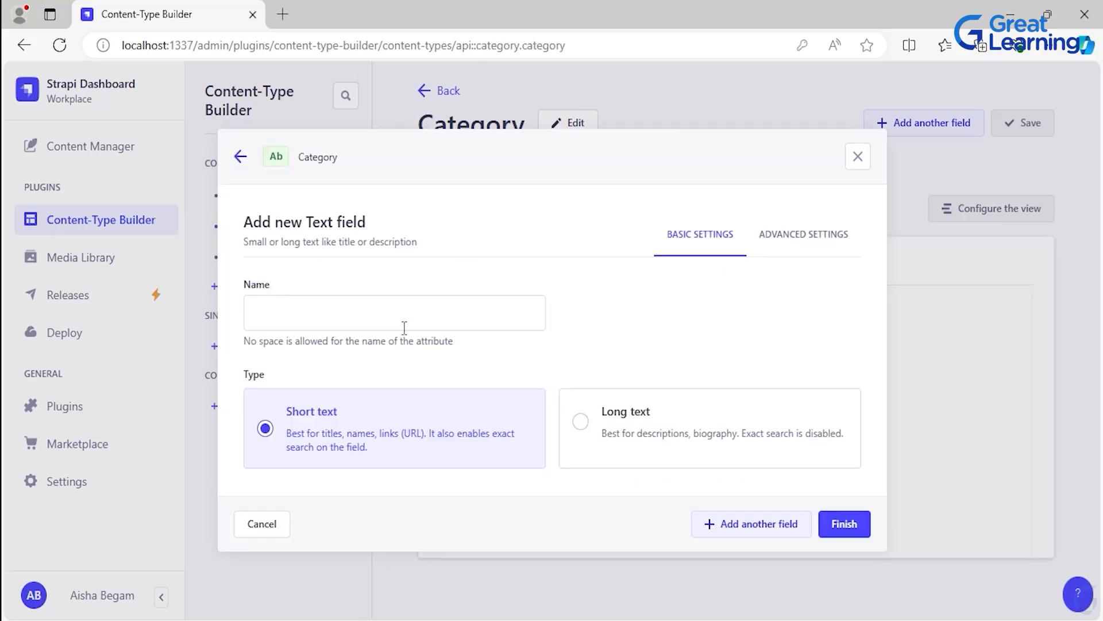
left_click(359, 318)
type("Name")
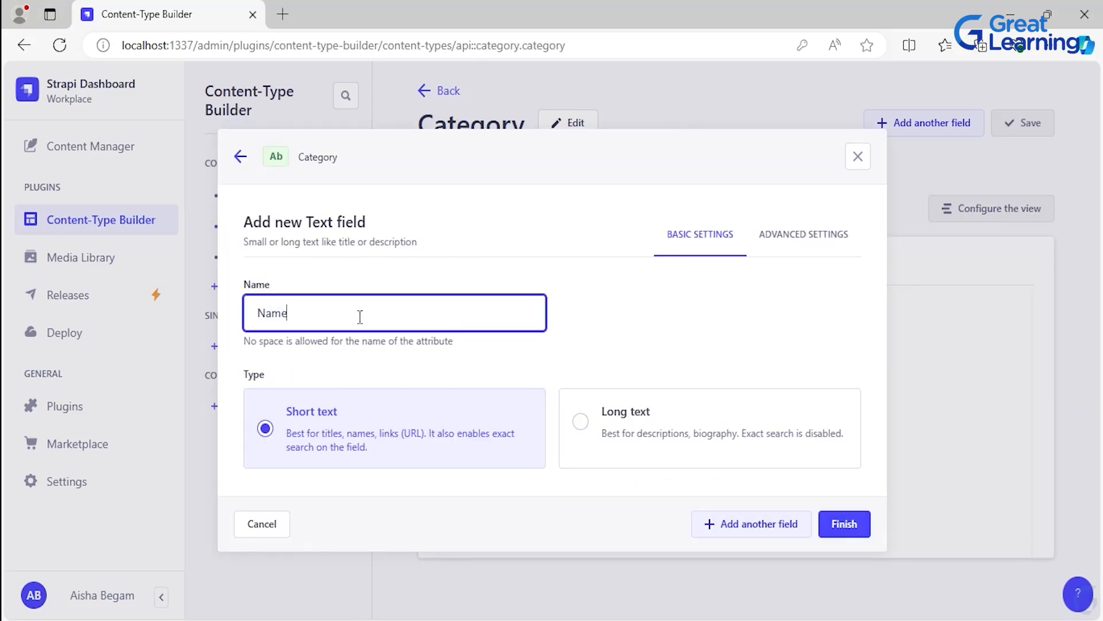
left_click(860, 527)
left_click(1020, 125)
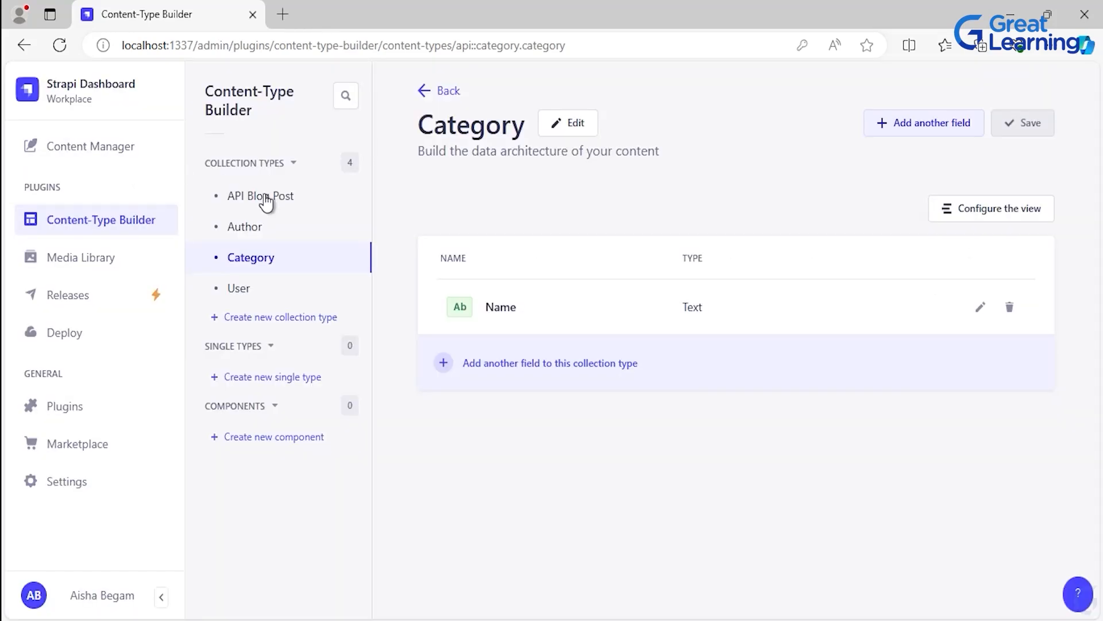
- Create a new collection type with the display name Comment
left_click(276, 318)
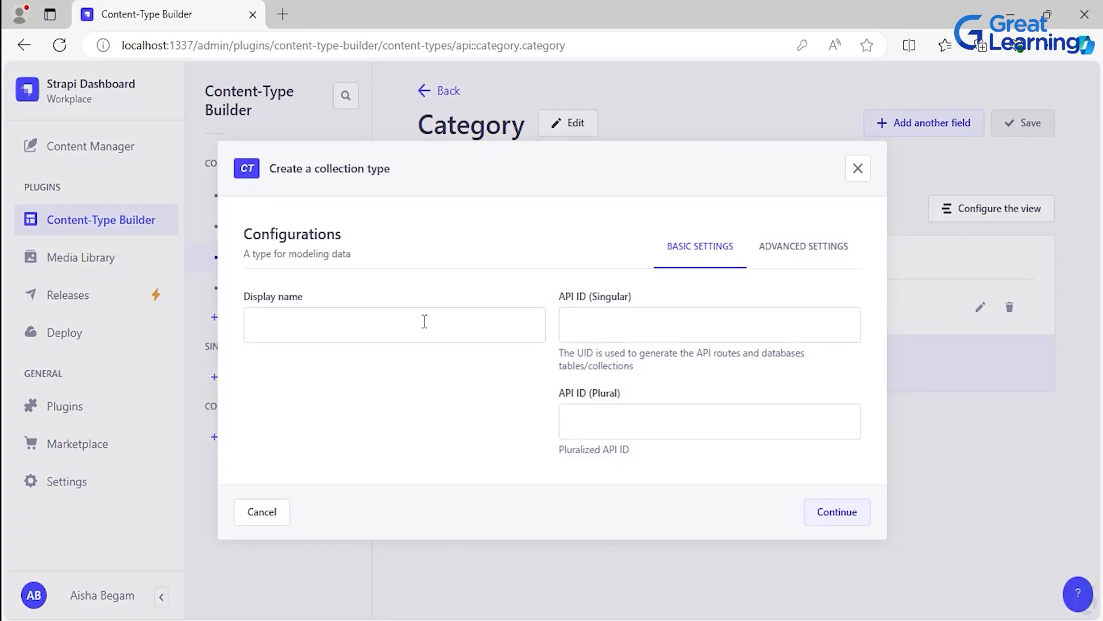
left_click(339, 321)
type("Comment")
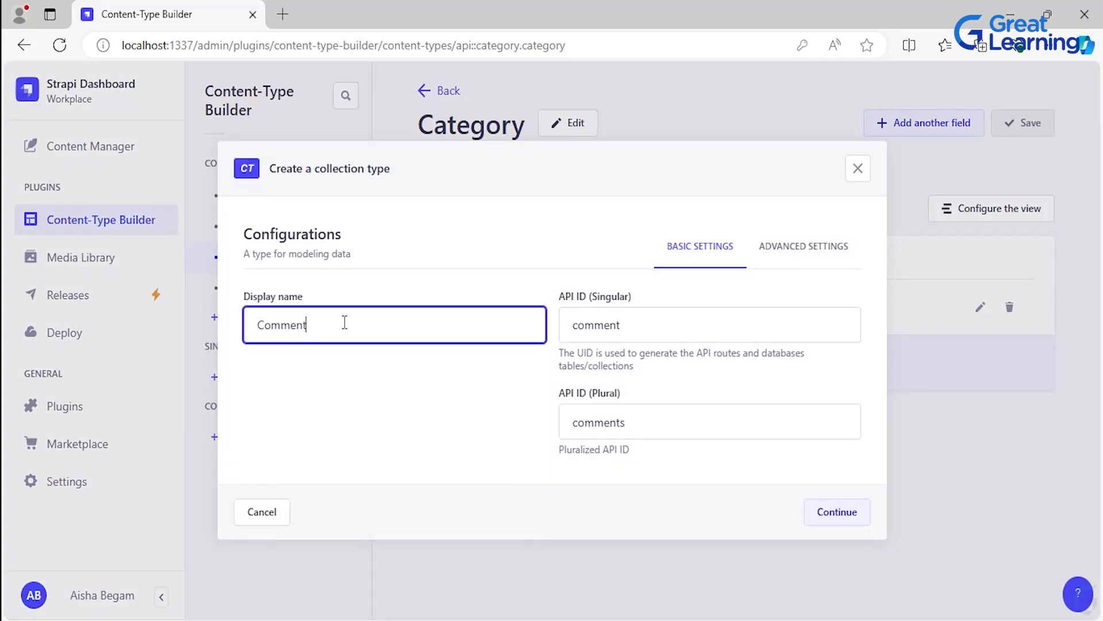
left_click(849, 517)
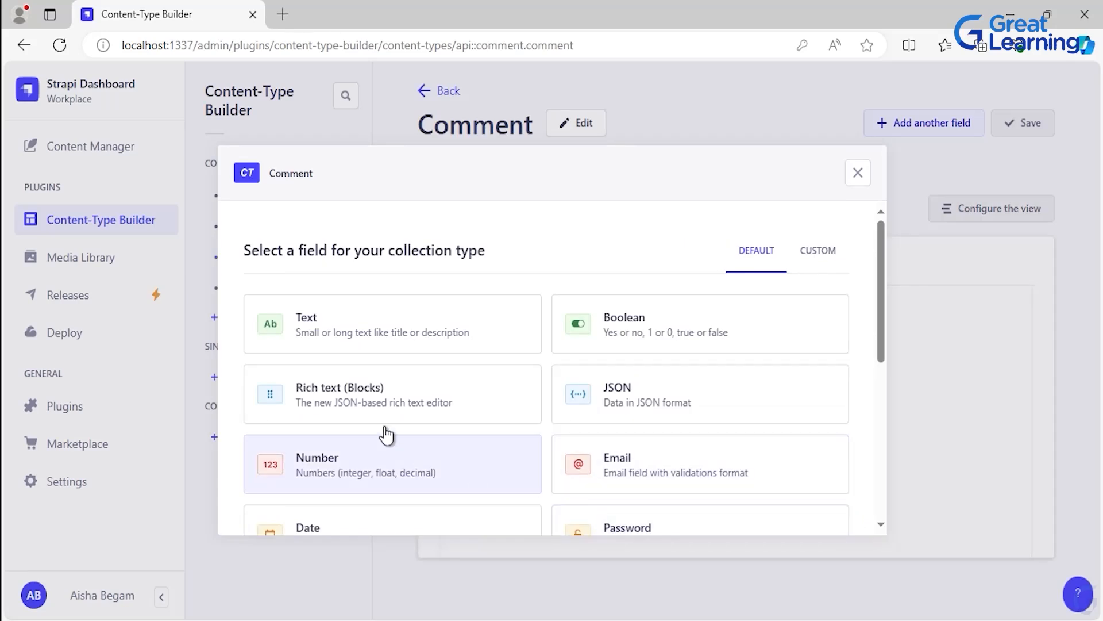
- Add a Short text field named Content to the Comment collection type and save the collection type
left_click(348, 328)
left_click(324, 315)
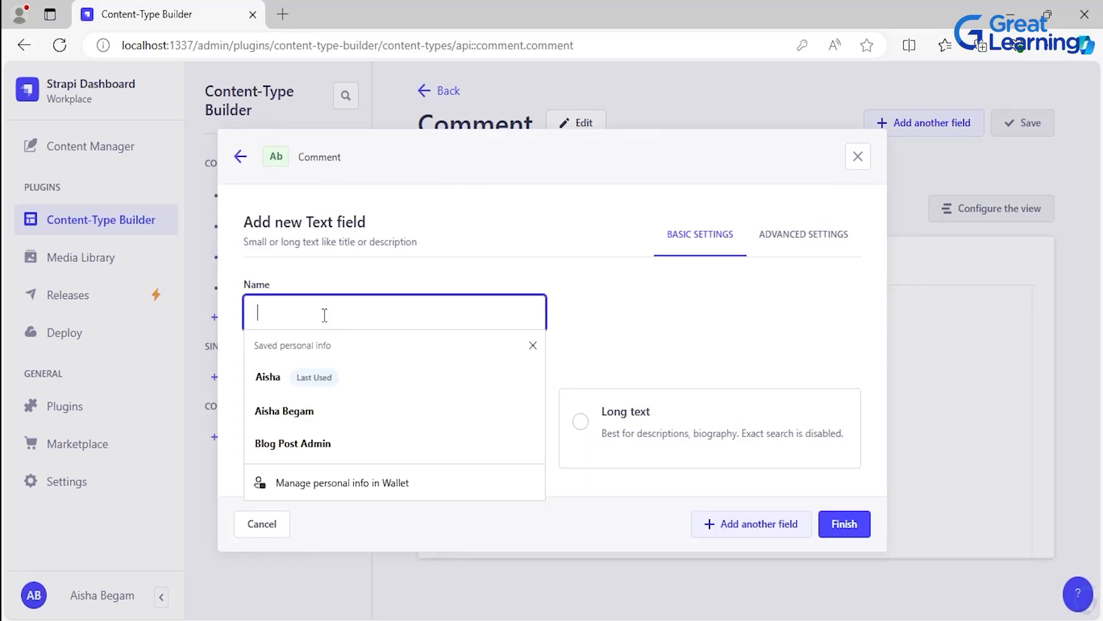
type("Content")
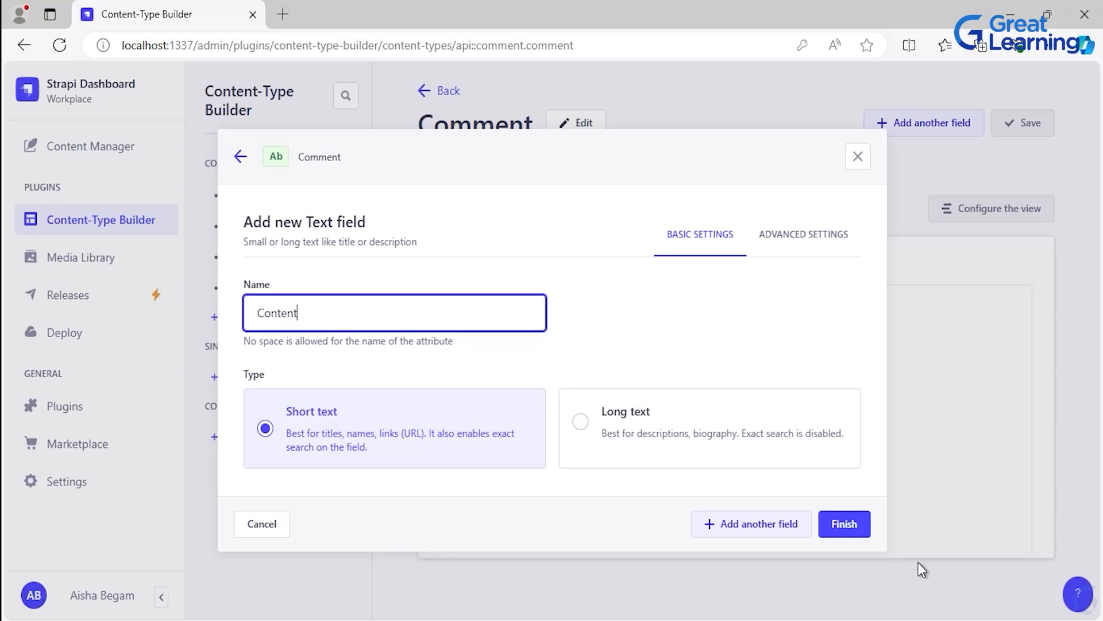
left_click(841, 531)
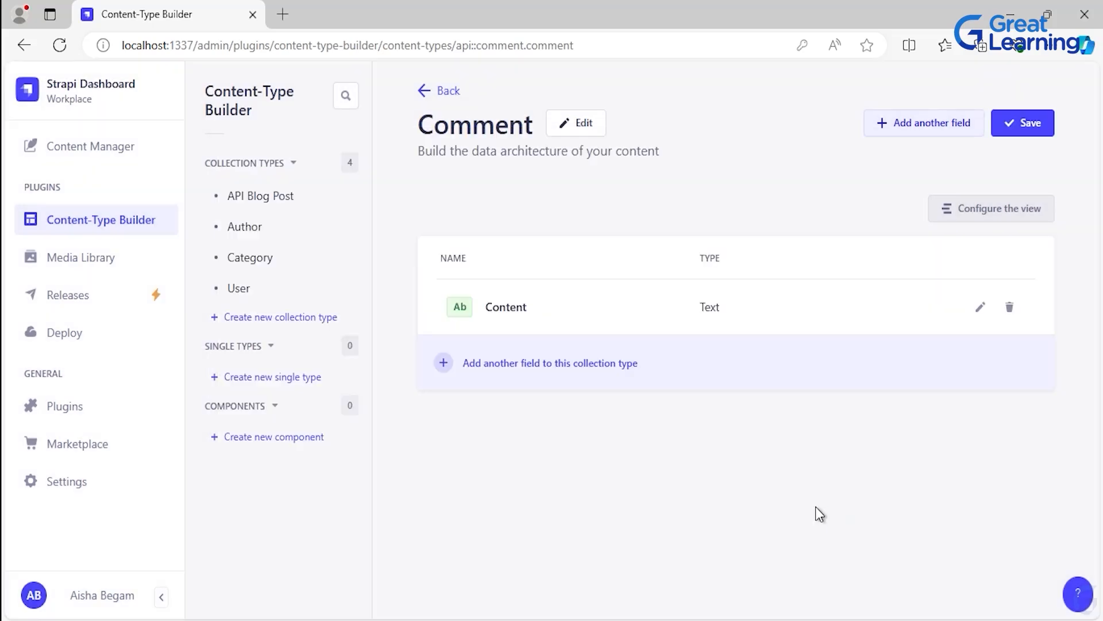
left_click(1039, 135)
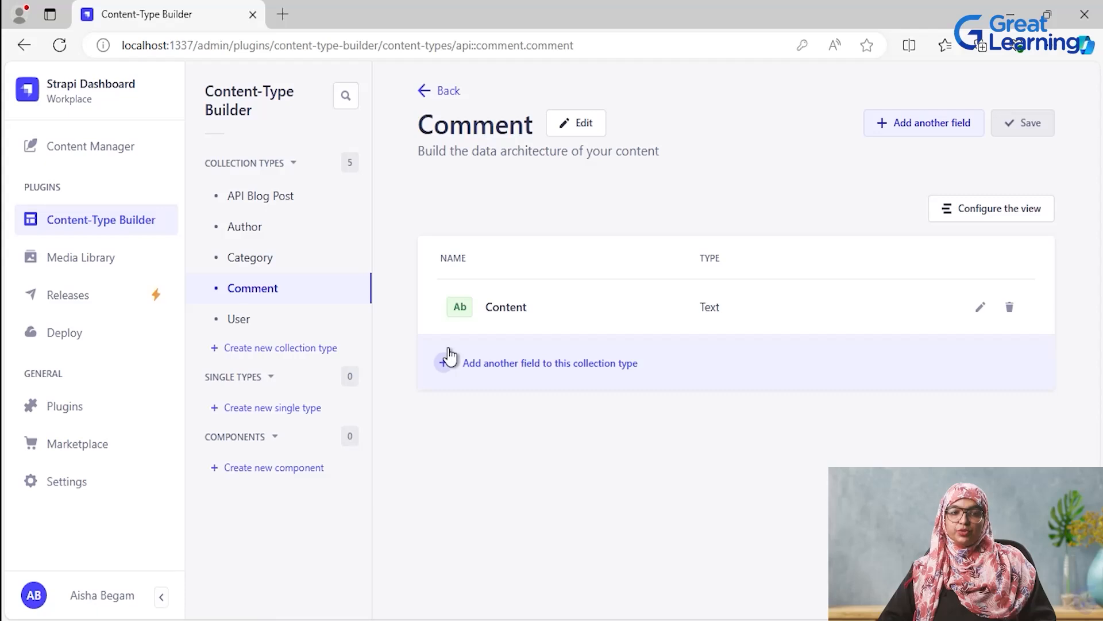
- Add a Relation field named author to API Blog Post, with the relation Author has many API Blog Posts
left_click(258, 201)
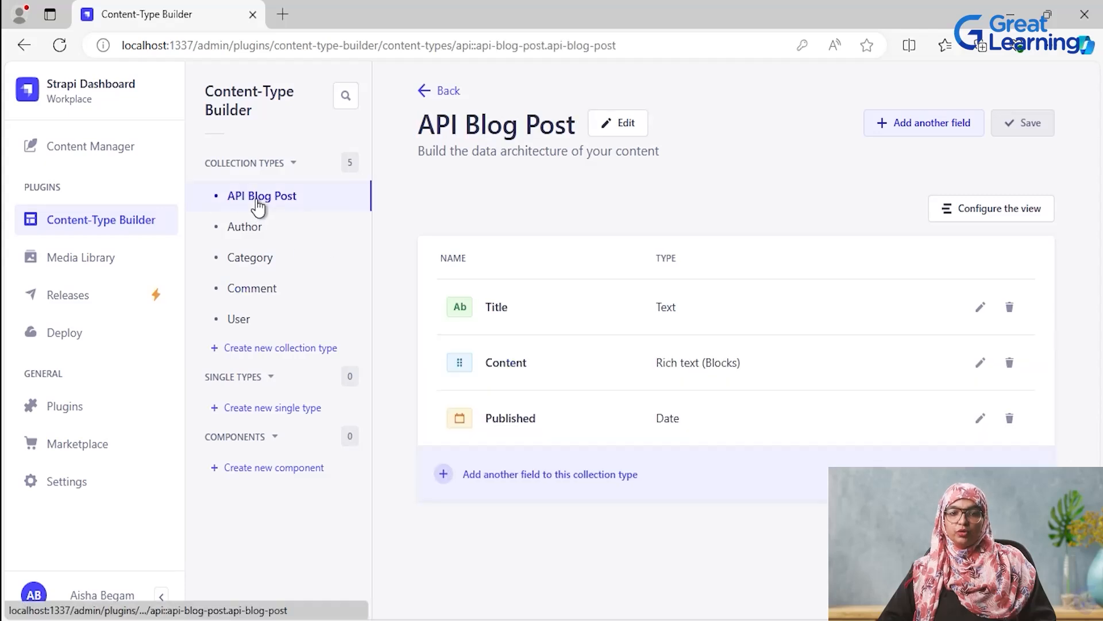
left_click(571, 475)
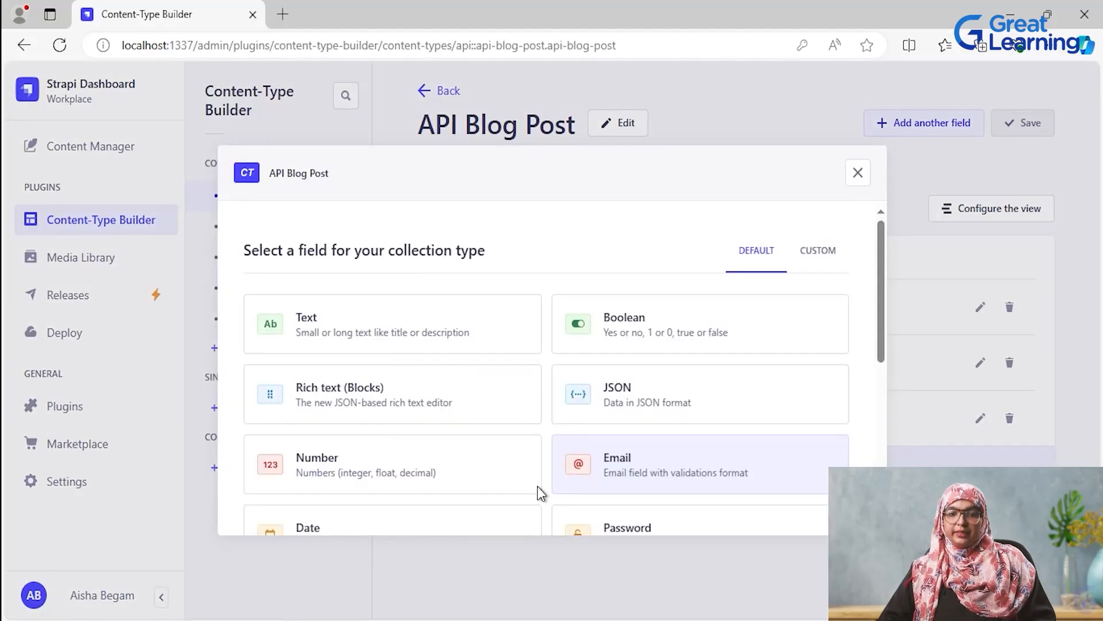
scroll(450, 454, "down", 5)
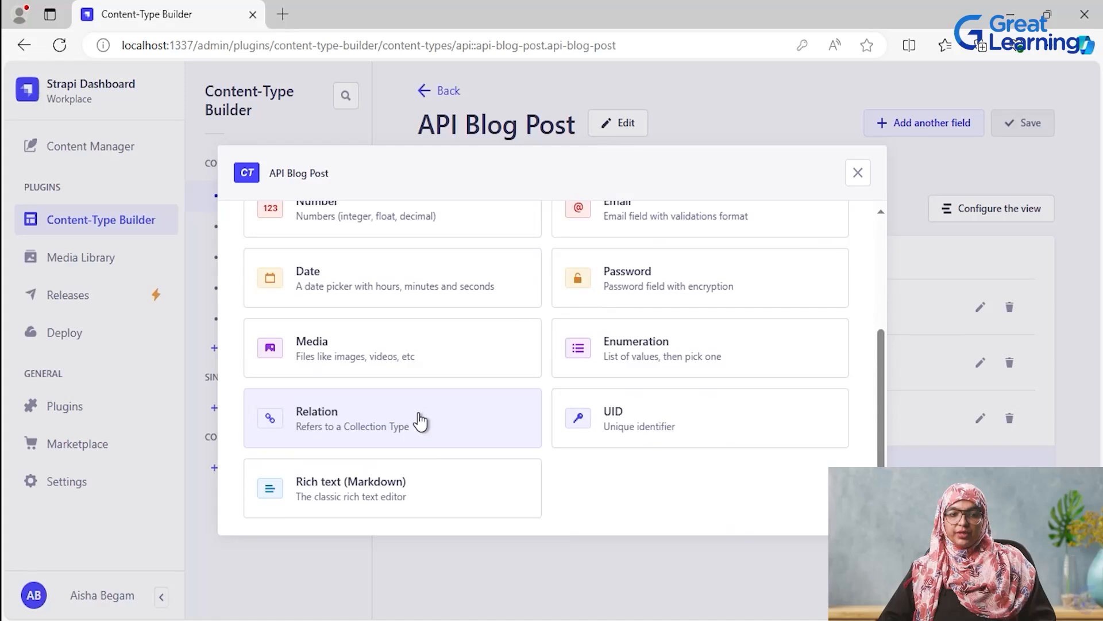
left_click(421, 421)
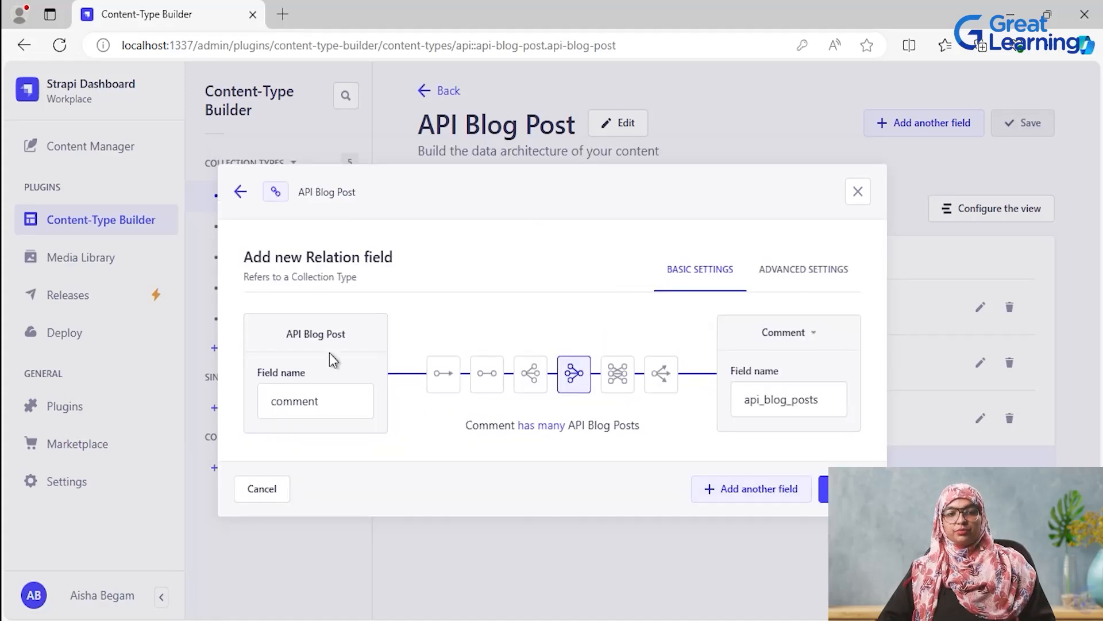
left_click(819, 344)
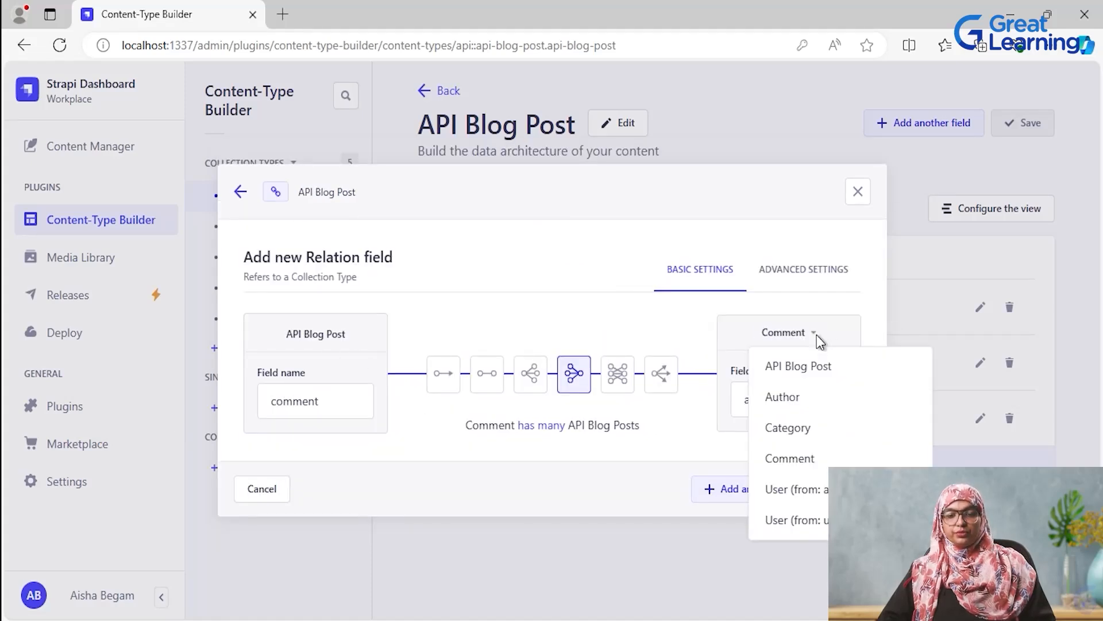
left_click(822, 403)
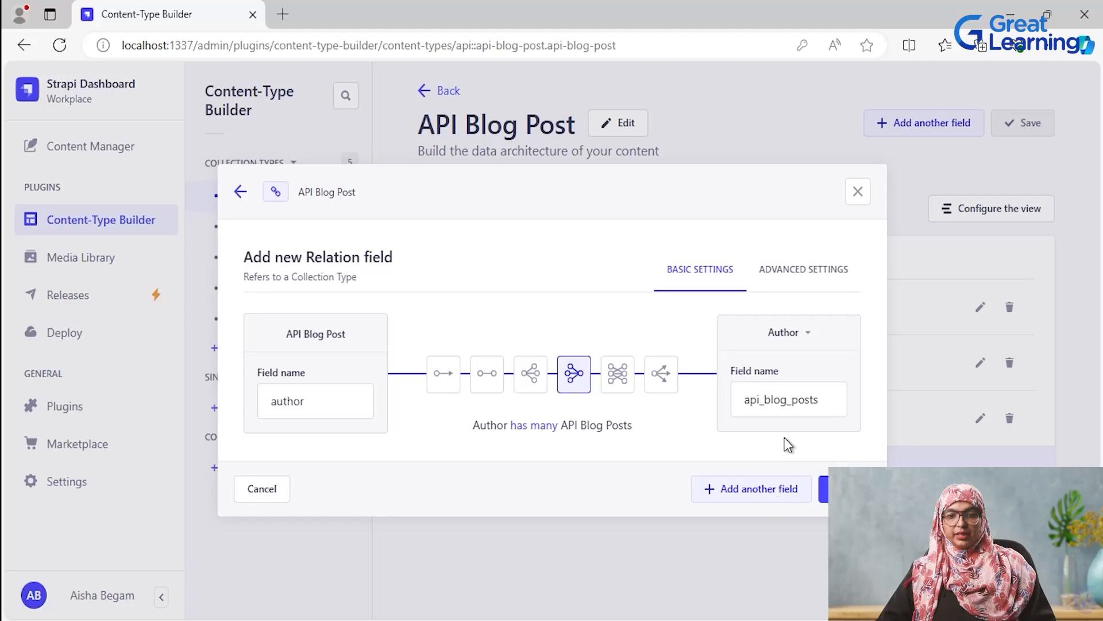
left_click(770, 490)
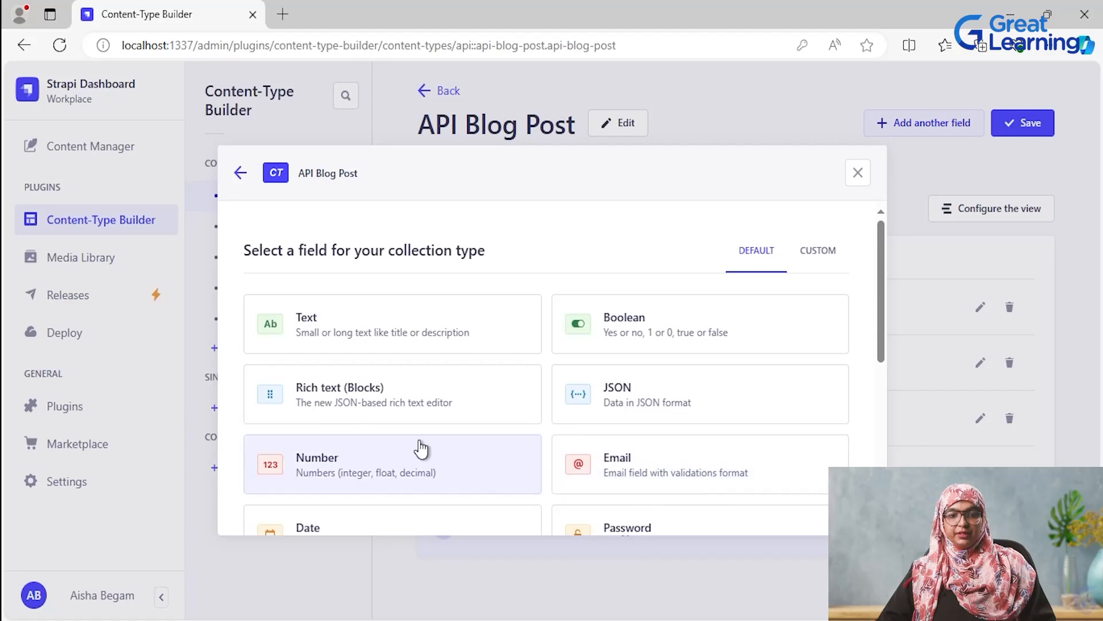
- Add a Relation field named category to API Blog Post, with the relation API Blog Post has one Category
scroll(428, 446, "down", 3)
scroll(428, 446, "down", 2)
left_click(419, 444)
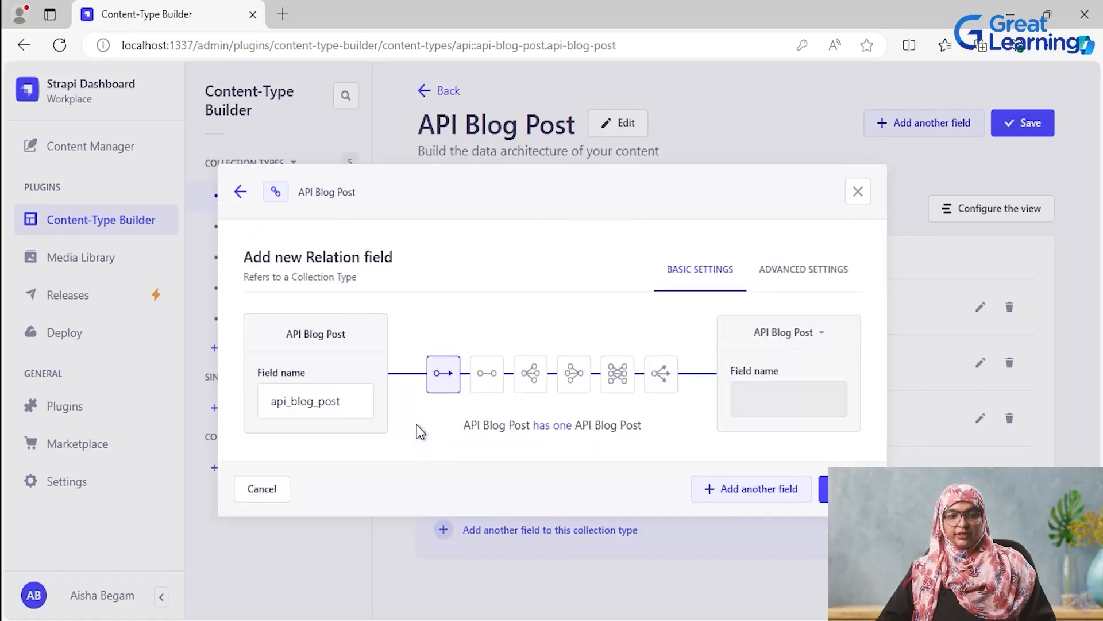
left_click(827, 338)
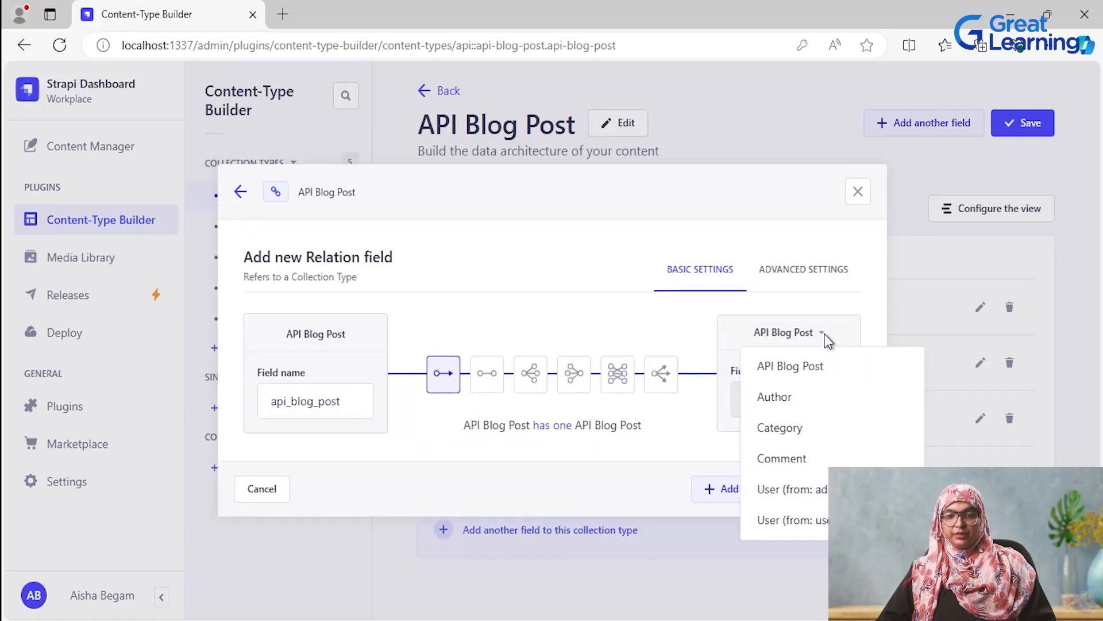
left_click(815, 423)
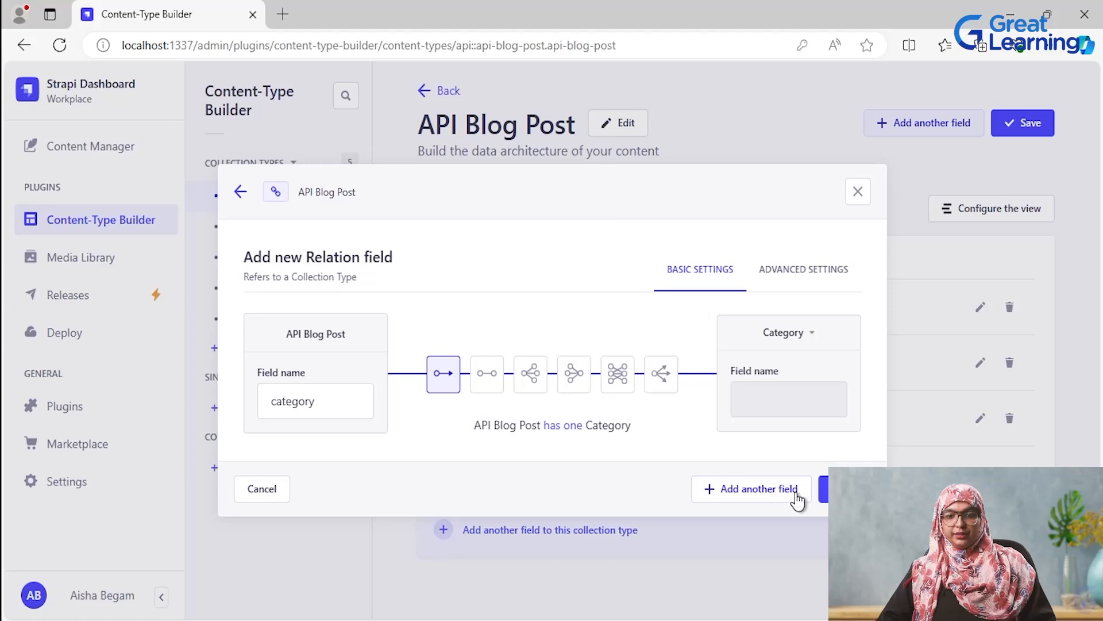
left_click(770, 492)
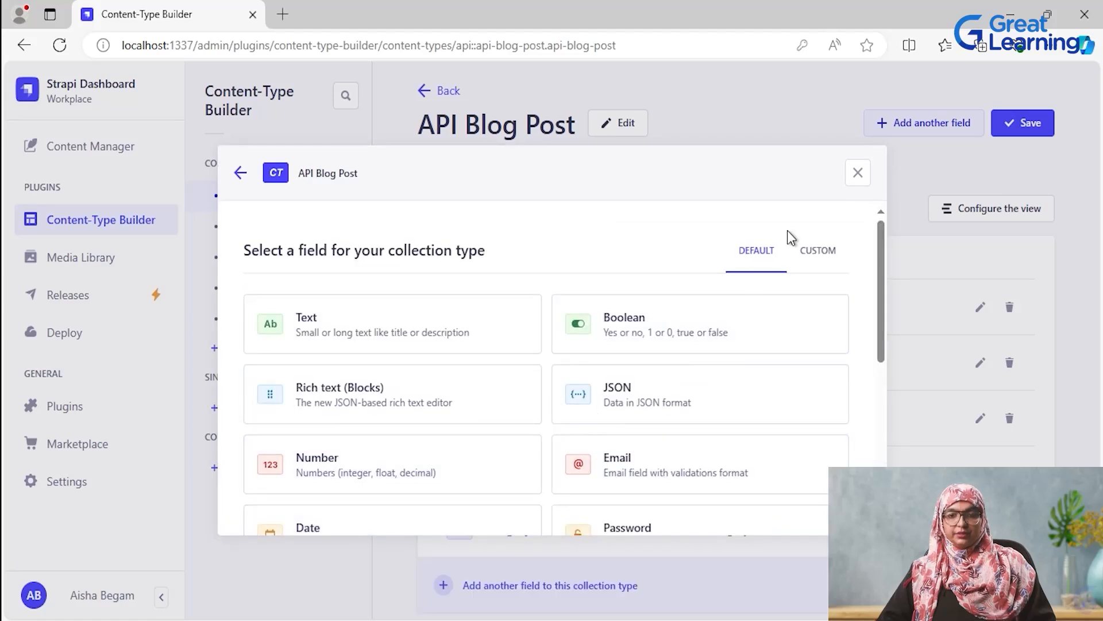
- Add a Relation field named comment to API Blog Post, with the relation Comment has many API Blog Posts
scroll(407, 457, "down", 3)
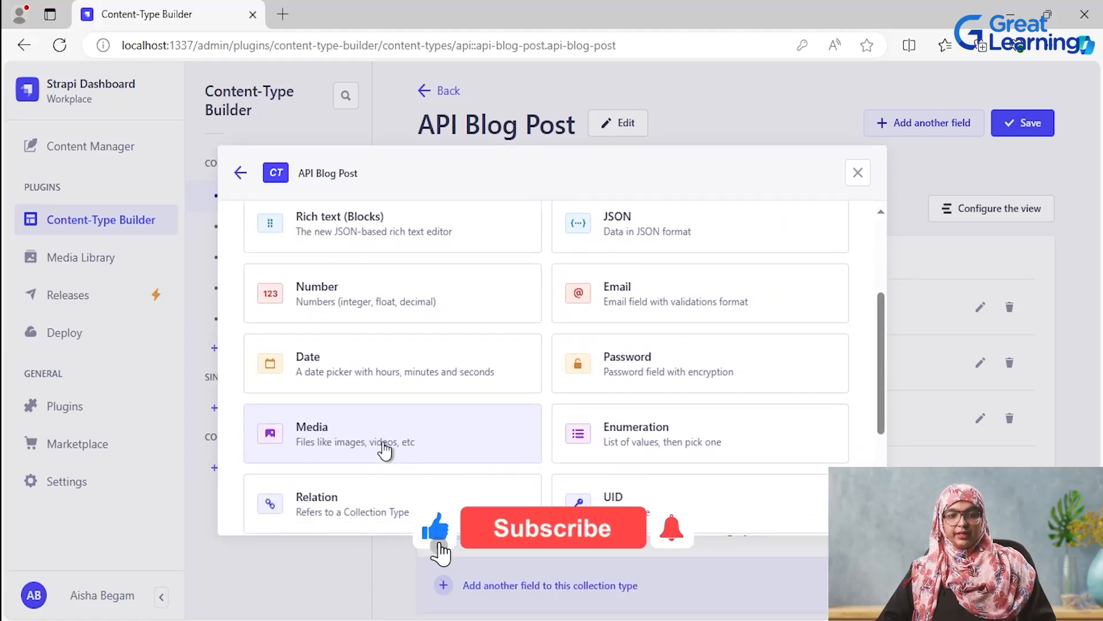
left_click(403, 507)
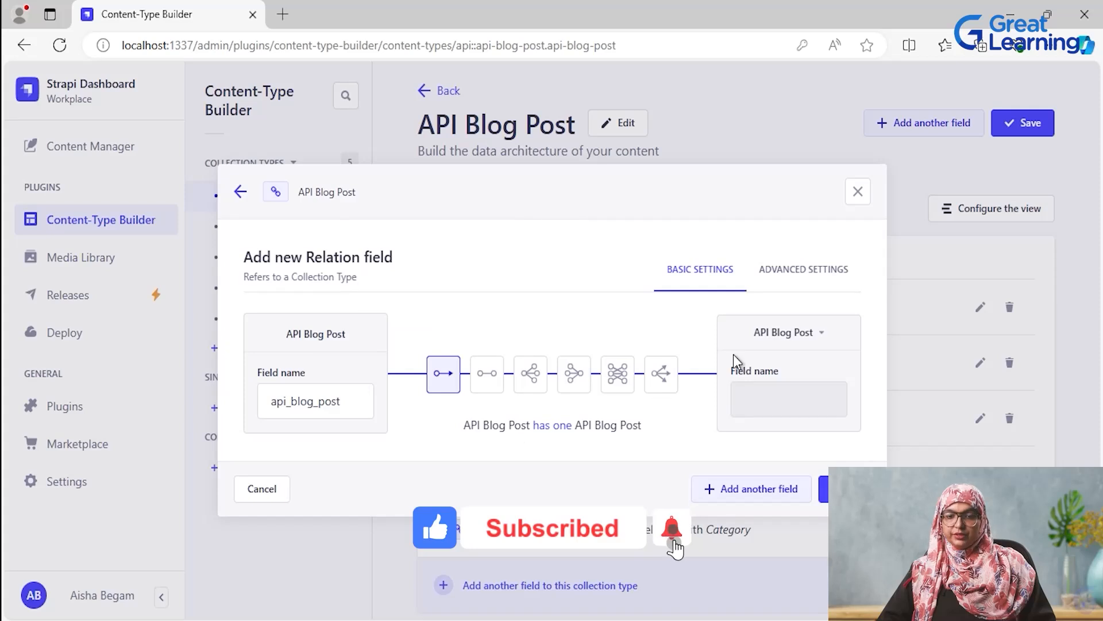
left_click(820, 334)
left_click(841, 463)
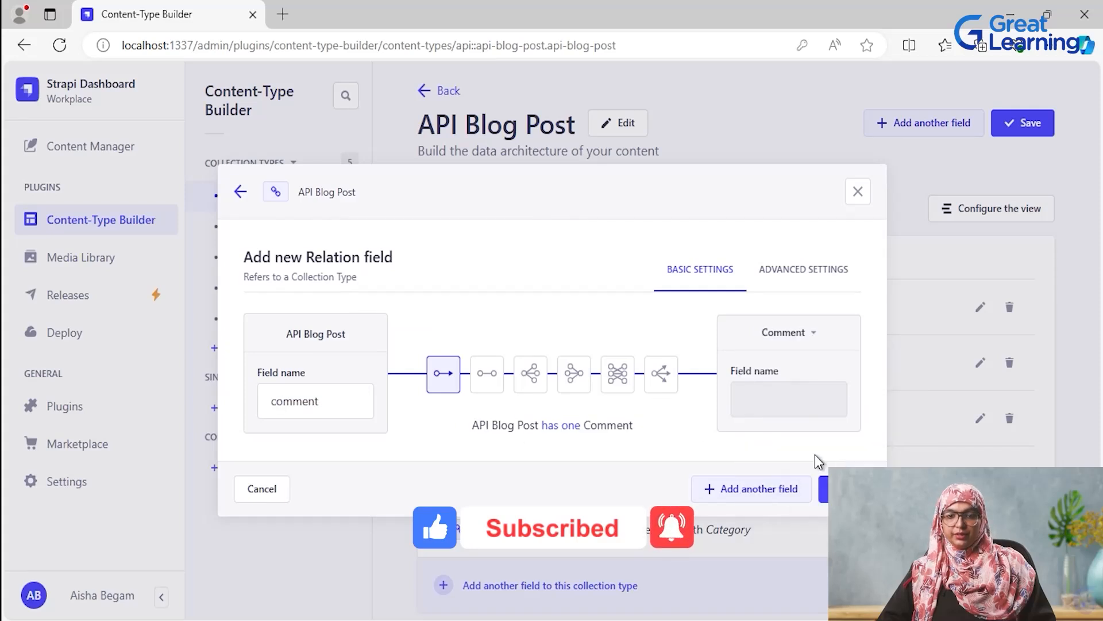
left_click(574, 374)
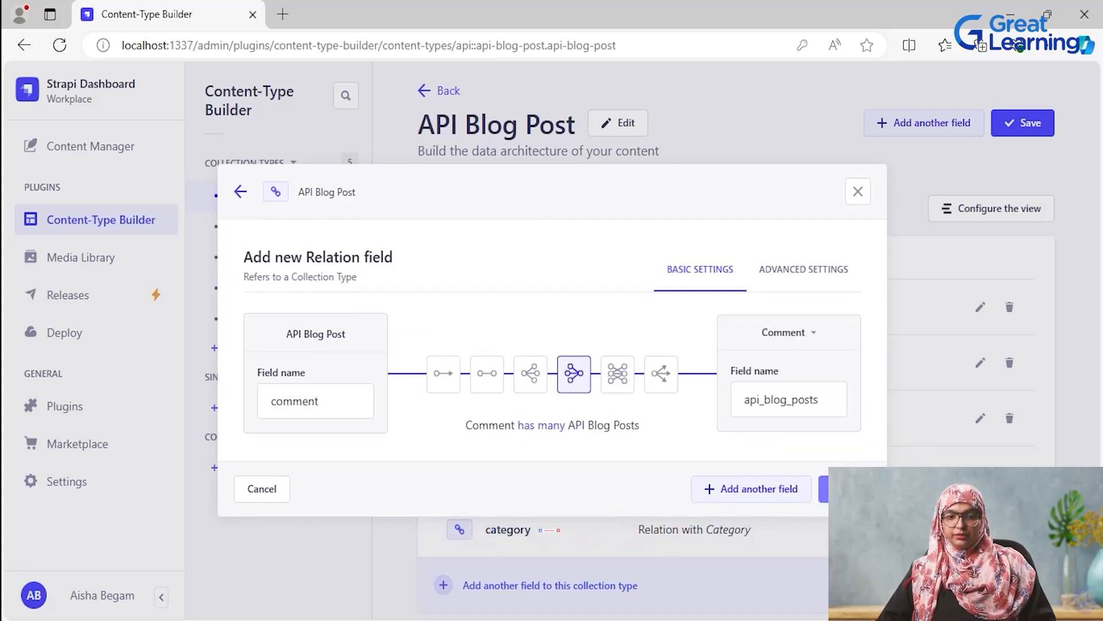
left_click(845, 489)
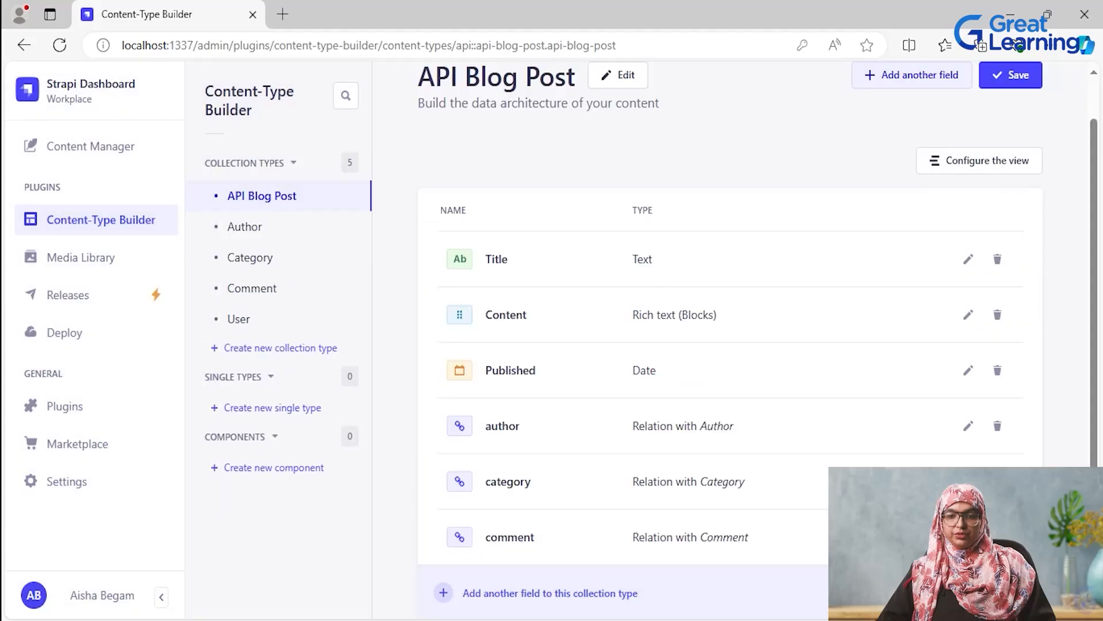
- Change API Blog Post's category relation to Category has many API Blog Posts and save the collection type
scroll(954, 506, "down", 1)
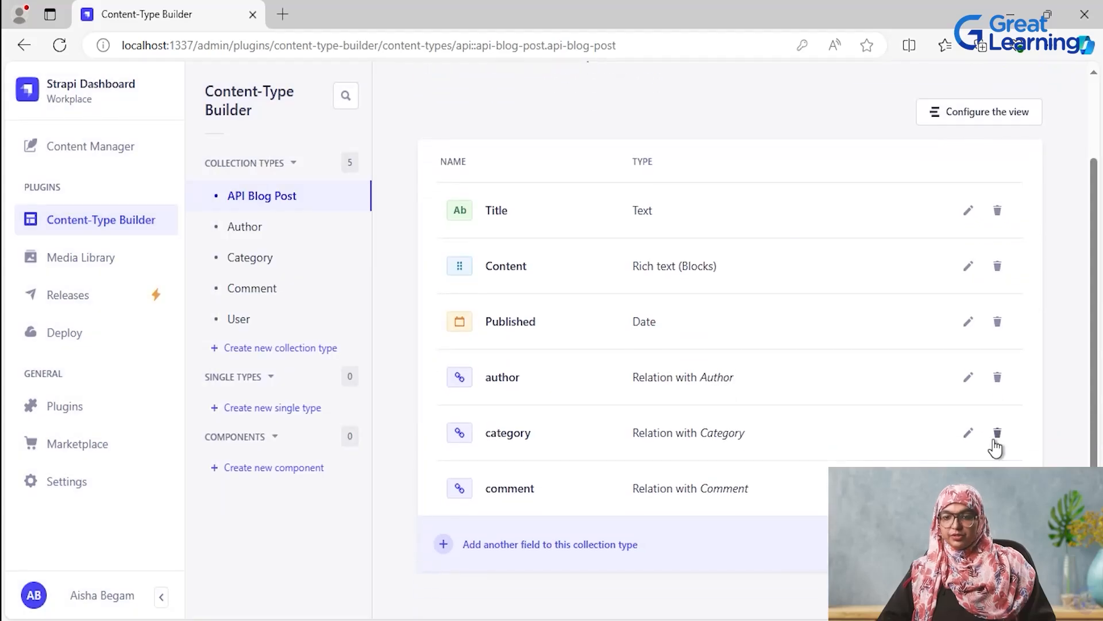
left_click(969, 433)
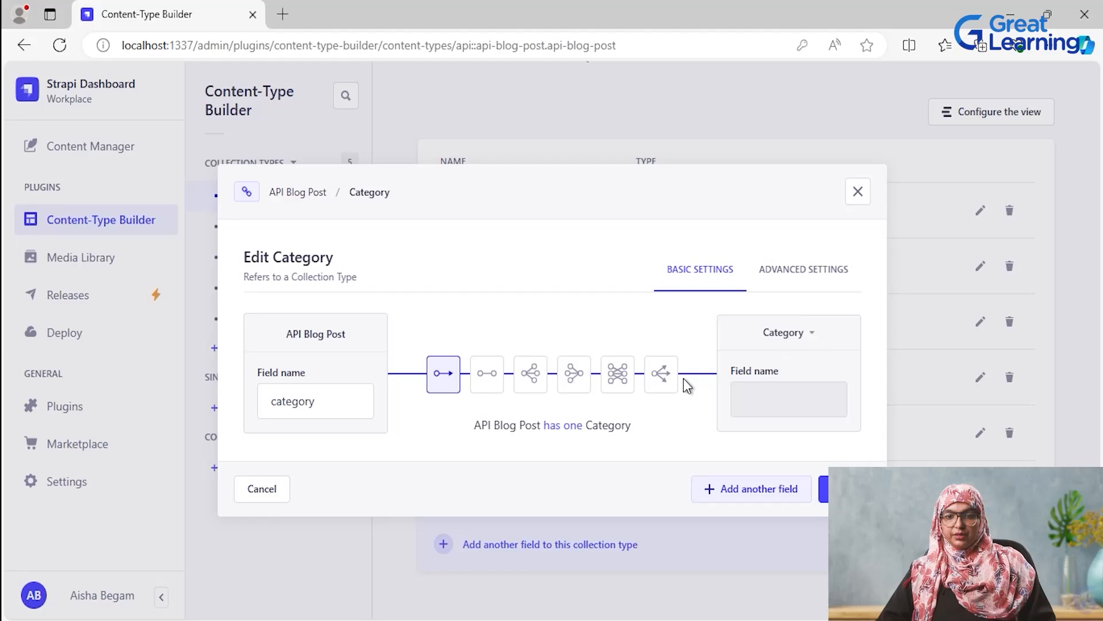
left_click(575, 374)
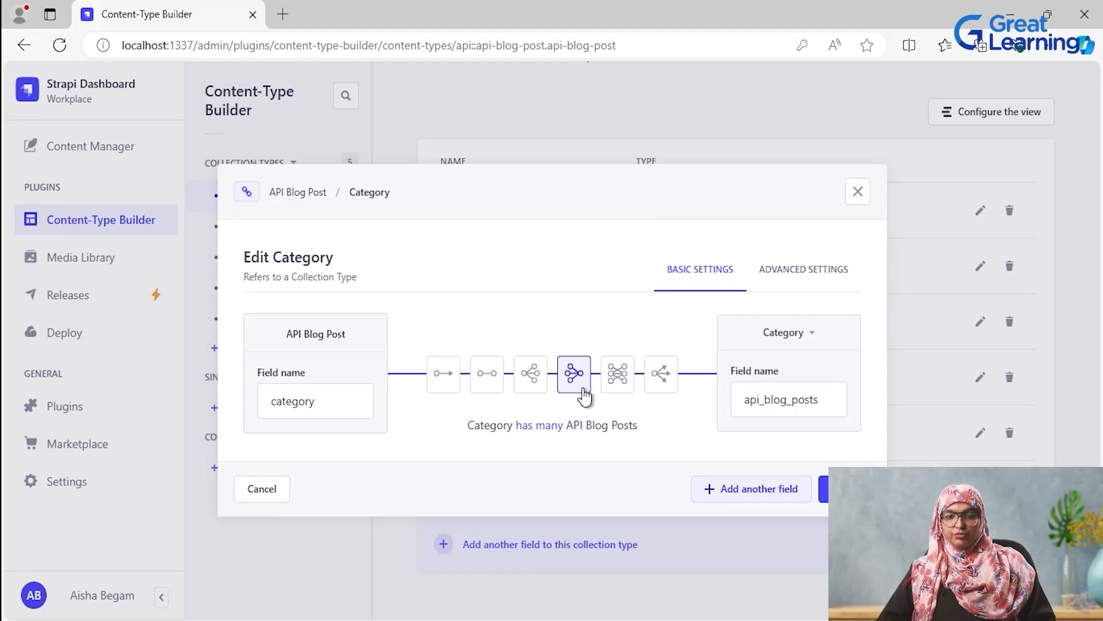
left_click(824, 489)
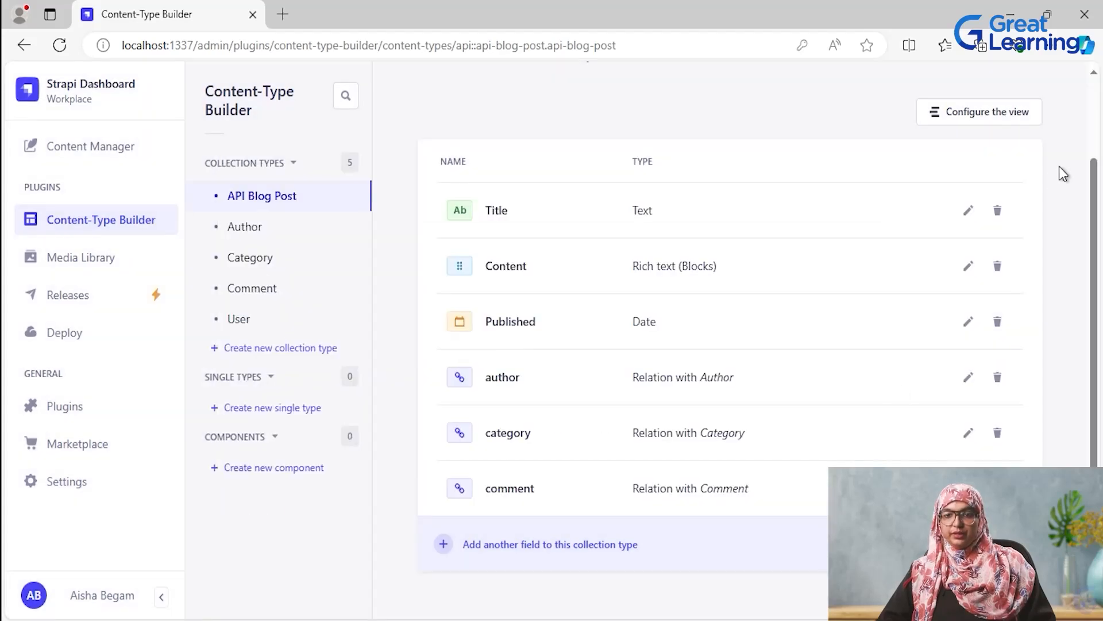
scroll(1010, 298, "up", 4)
left_click(1009, 124)
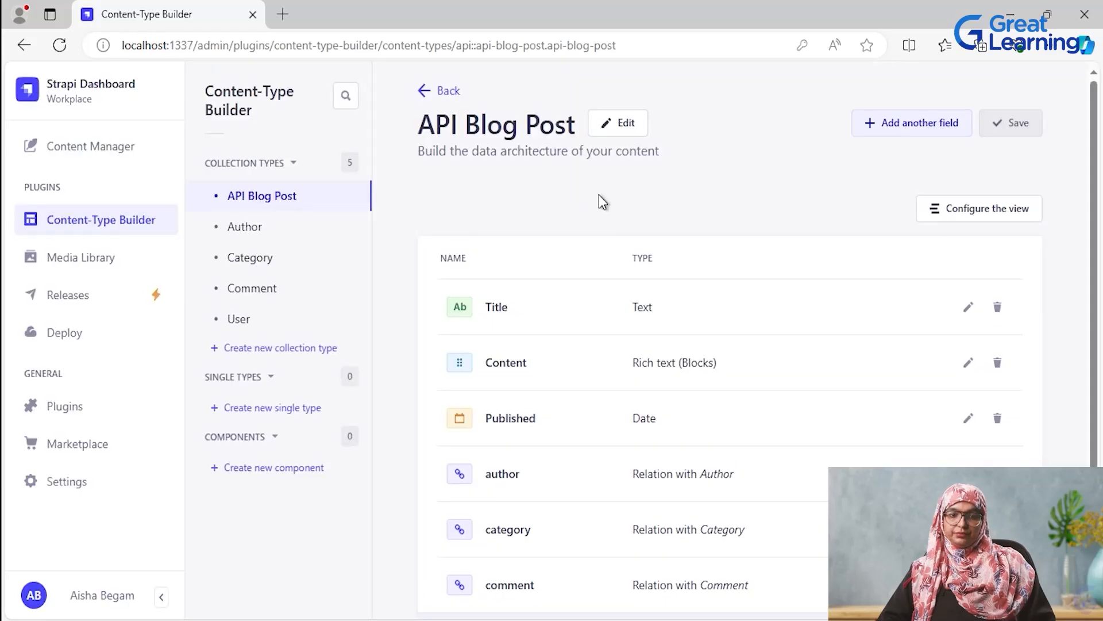
- Add a Relation field named author to the Comment collection type, with the relation Author has many Comments, and save it
scroll(626, 394, "down", 2)
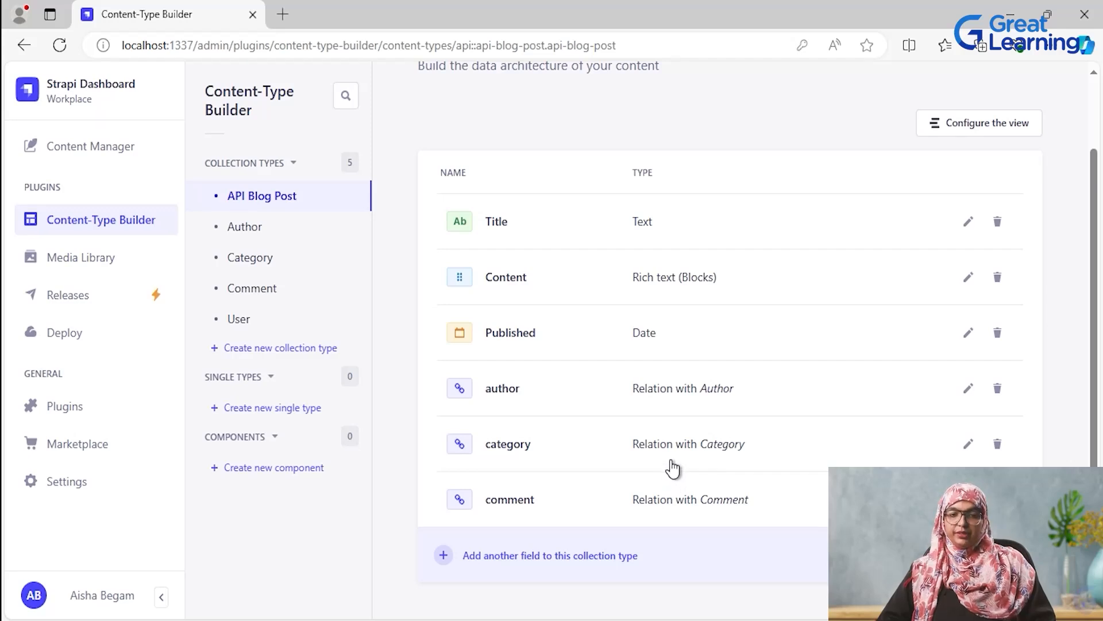
left_click(240, 298)
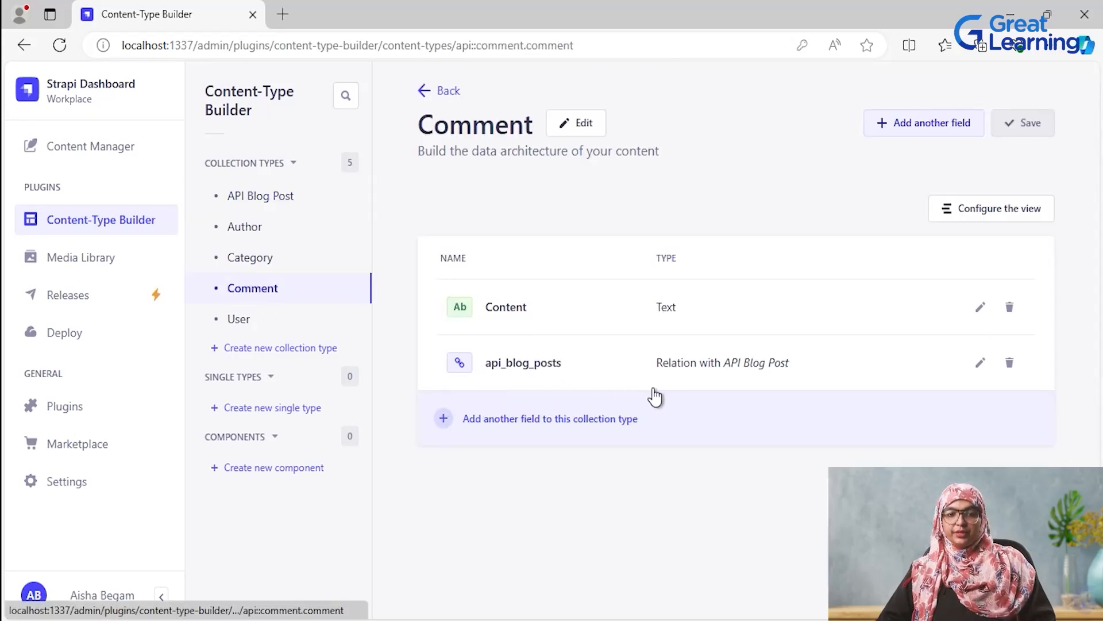
left_click(493, 426)
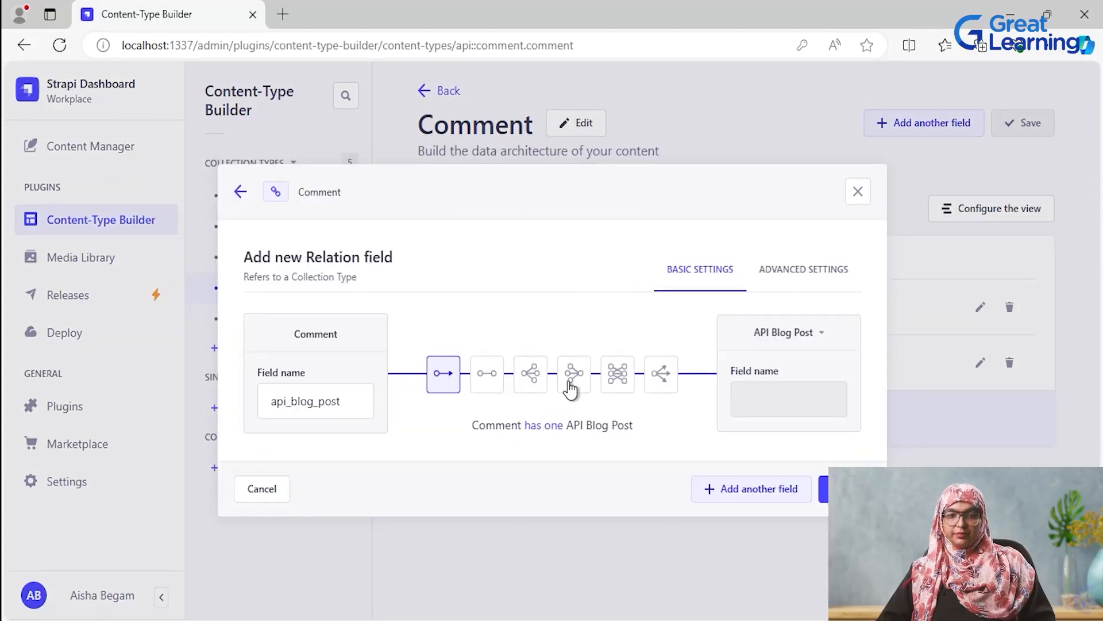
left_click(572, 381)
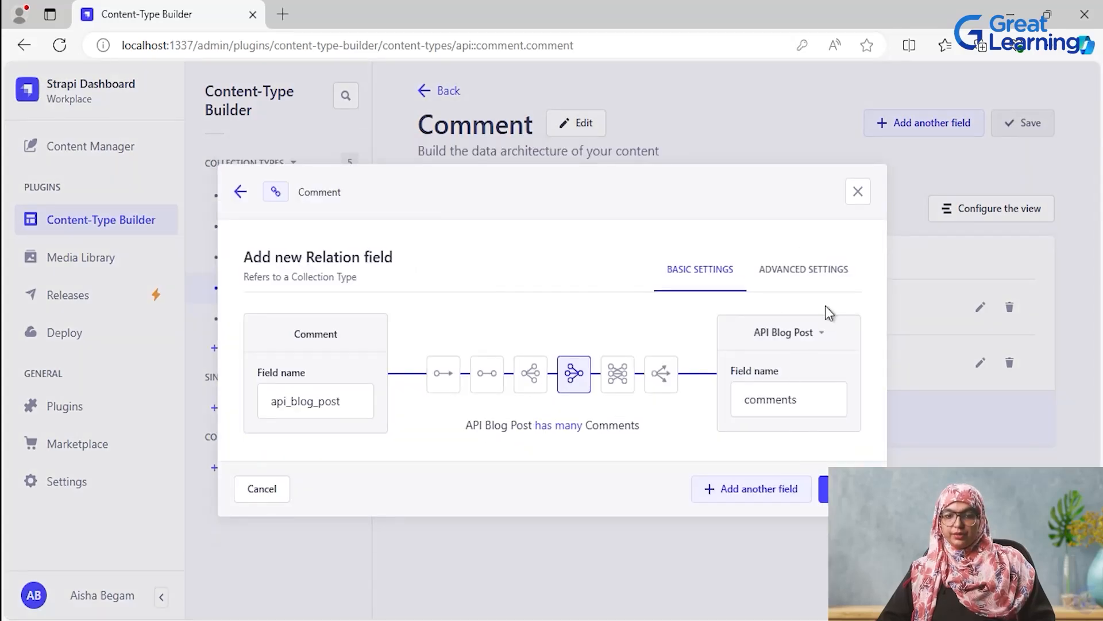
left_click(830, 337)
left_click(805, 414)
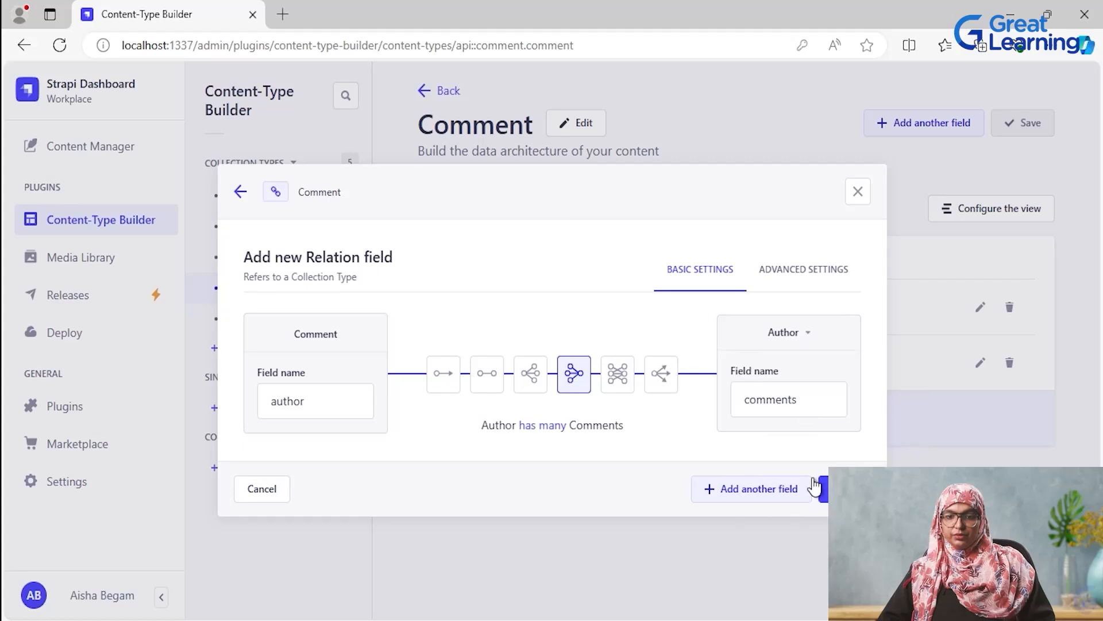
left_click(845, 488)
left_click(1028, 135)
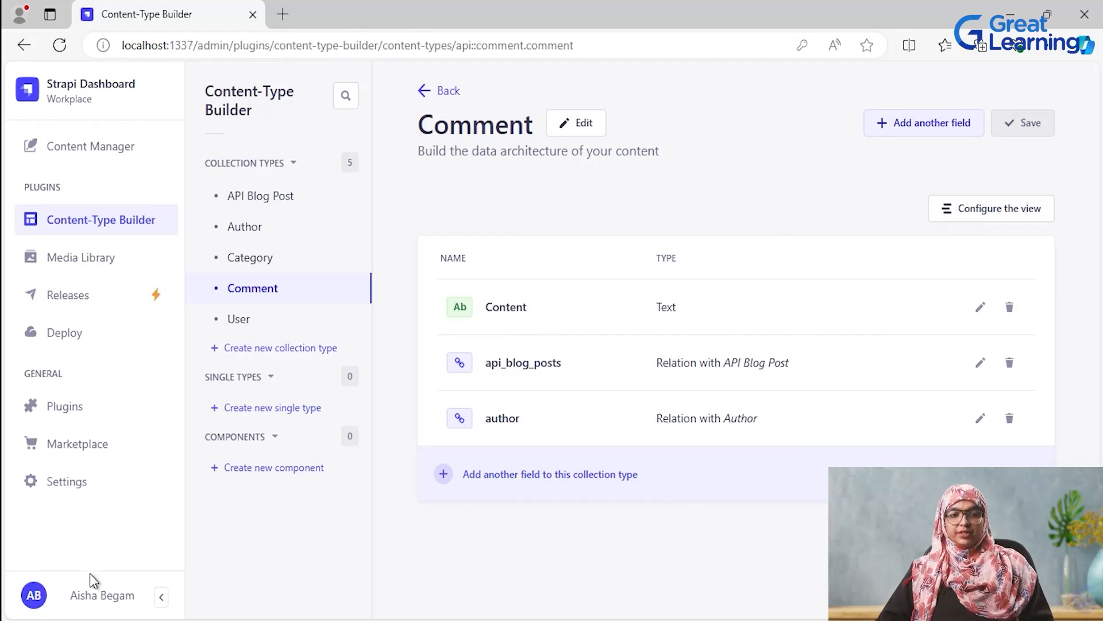
- Grant the Users & Permissions plugin's Public role all Api-blog-post actions and save the role
left_click(72, 489)
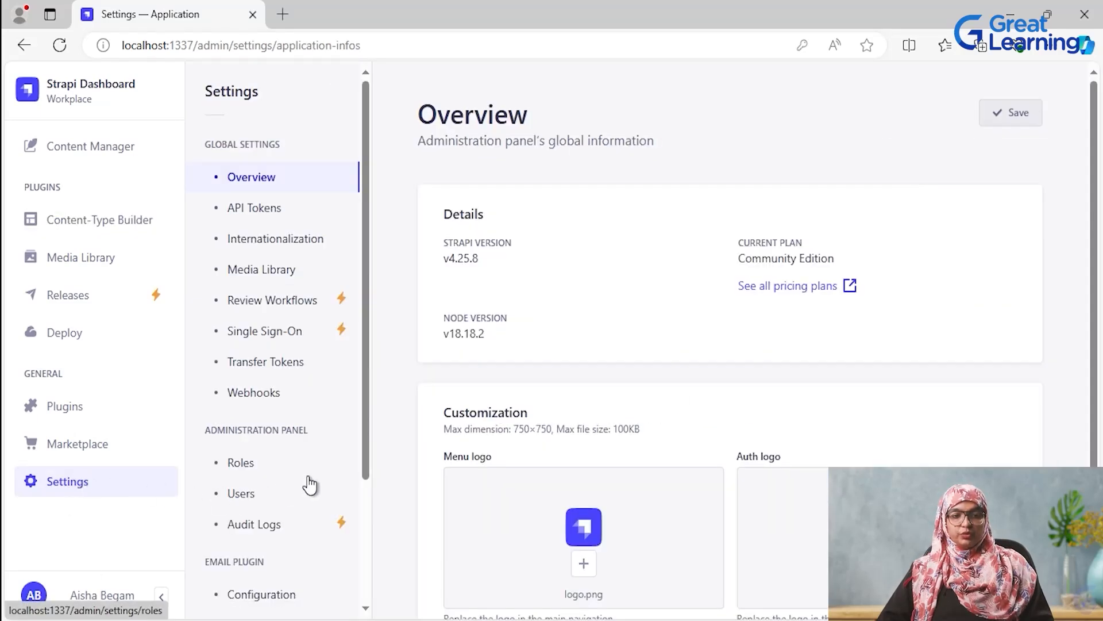
scroll(311, 485, "down", 3)
left_click(255, 499)
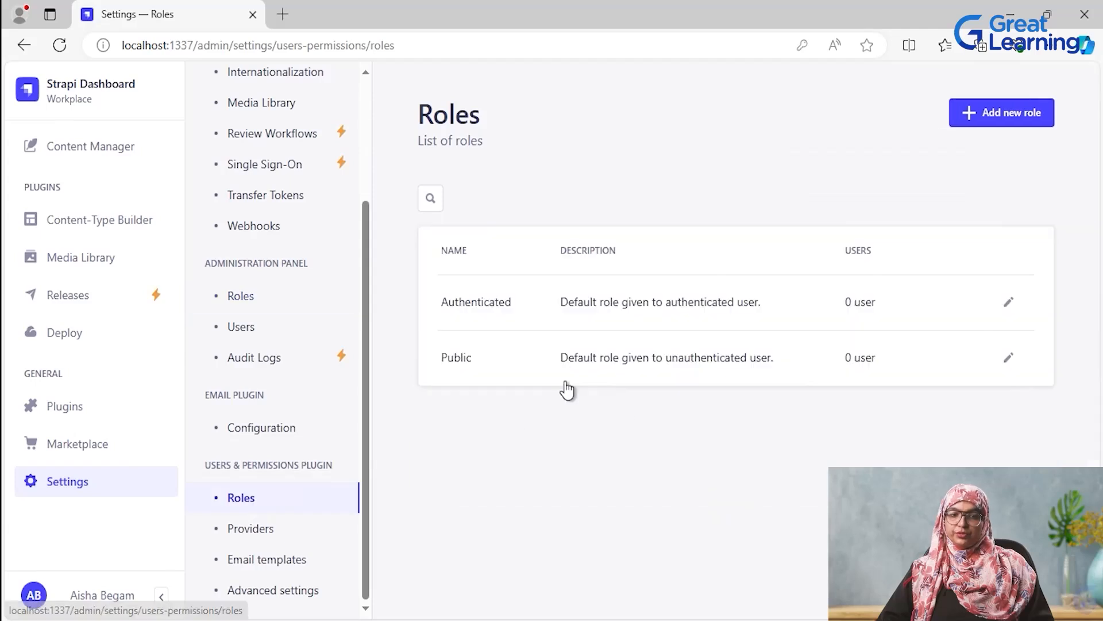
left_click(474, 369)
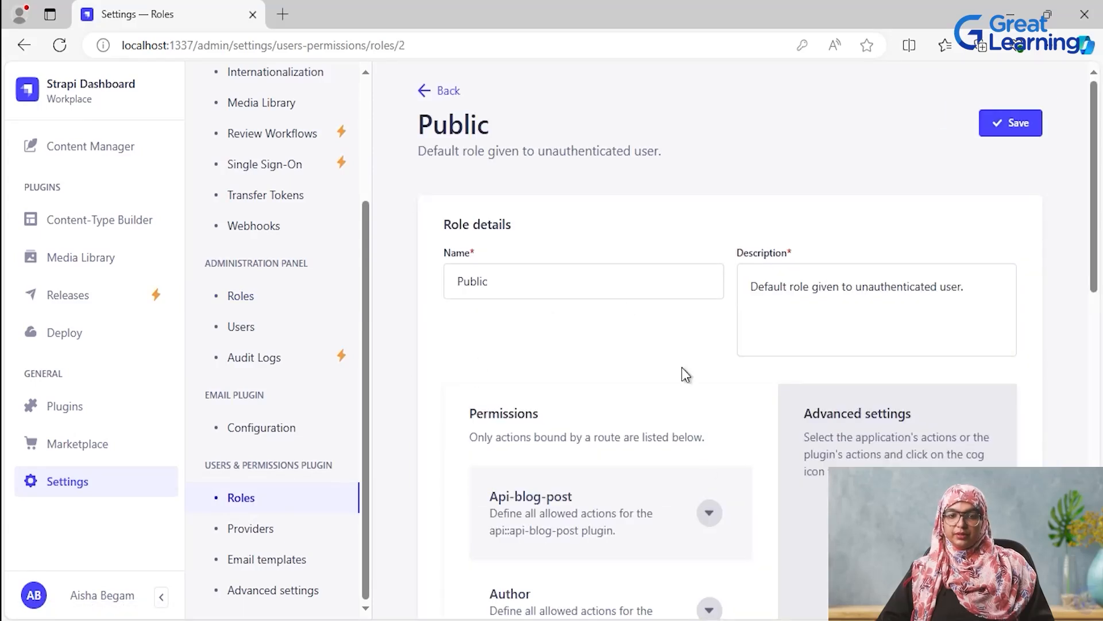
scroll(713, 454, "down", 3)
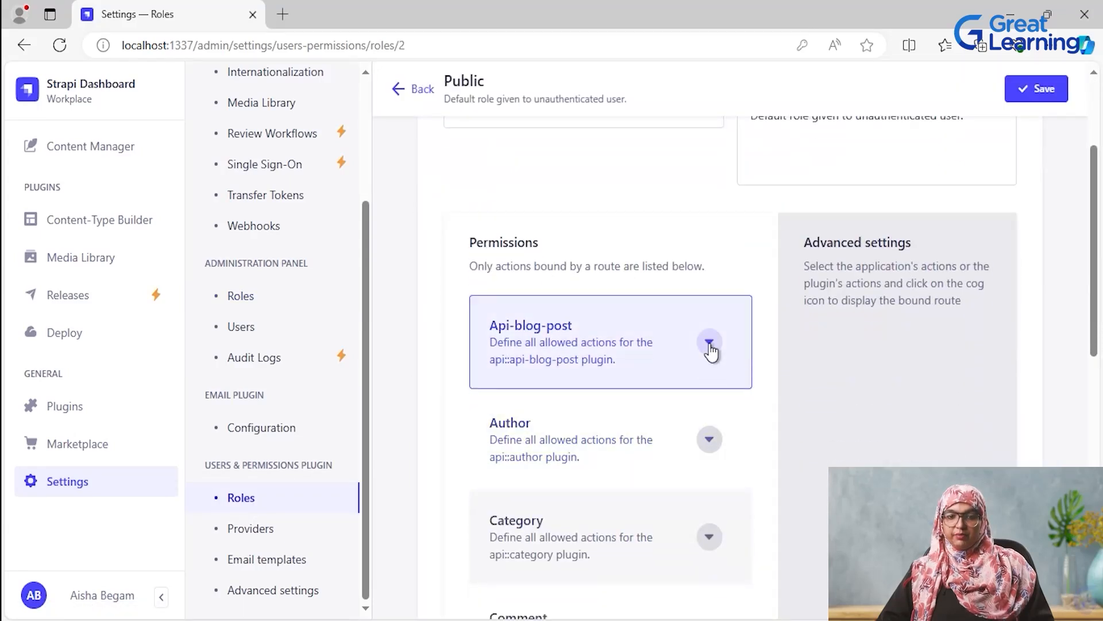
left_click(711, 345)
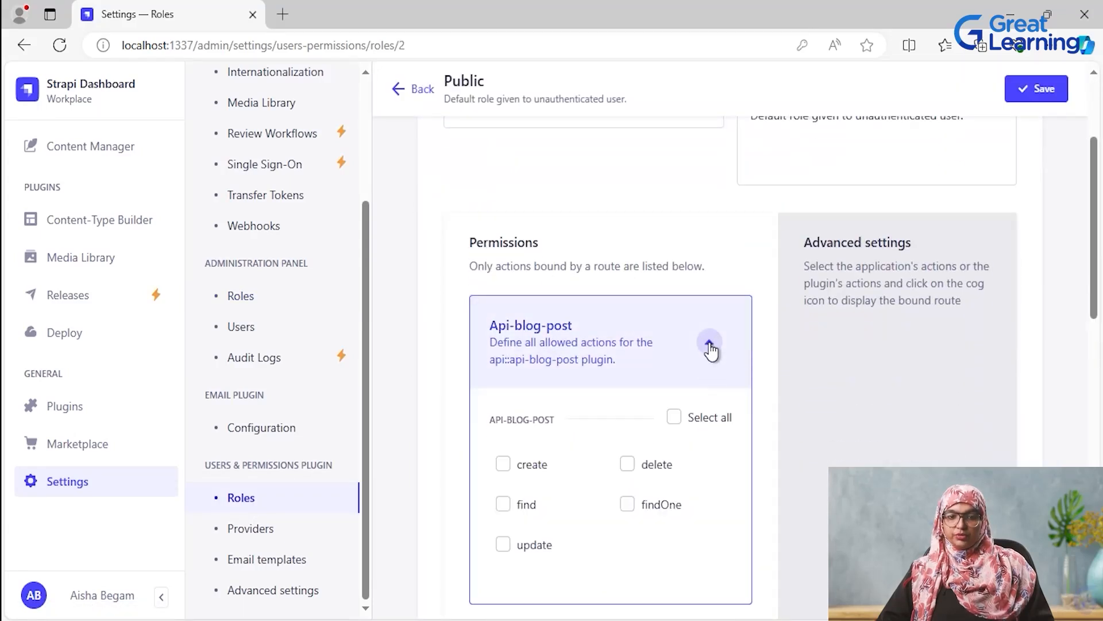
left_click(677, 417)
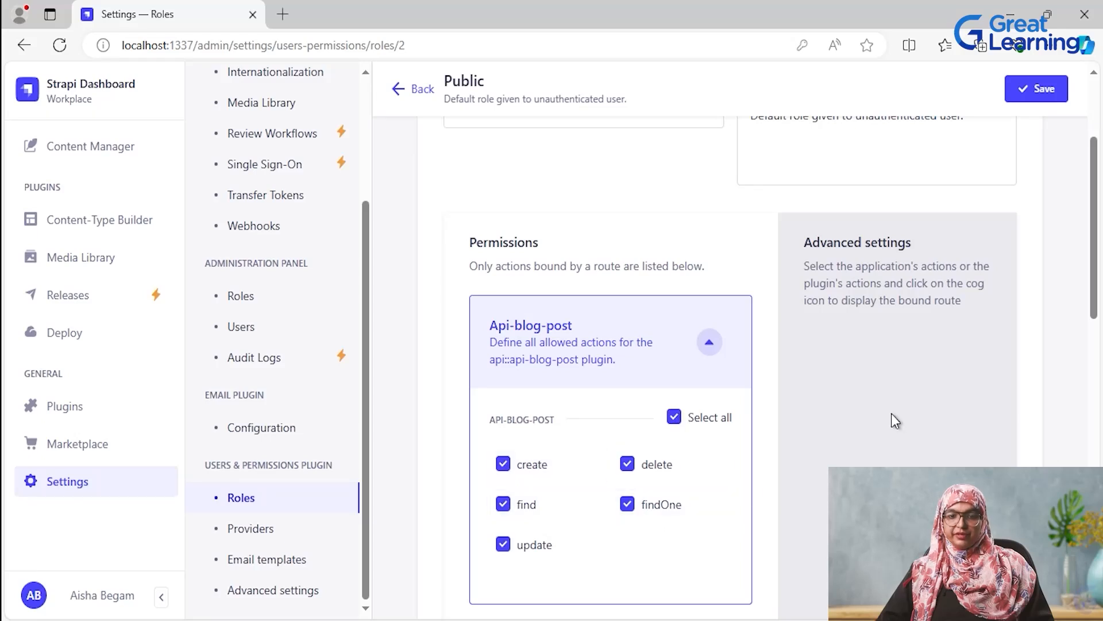
scroll(877, 427, "down", 12)
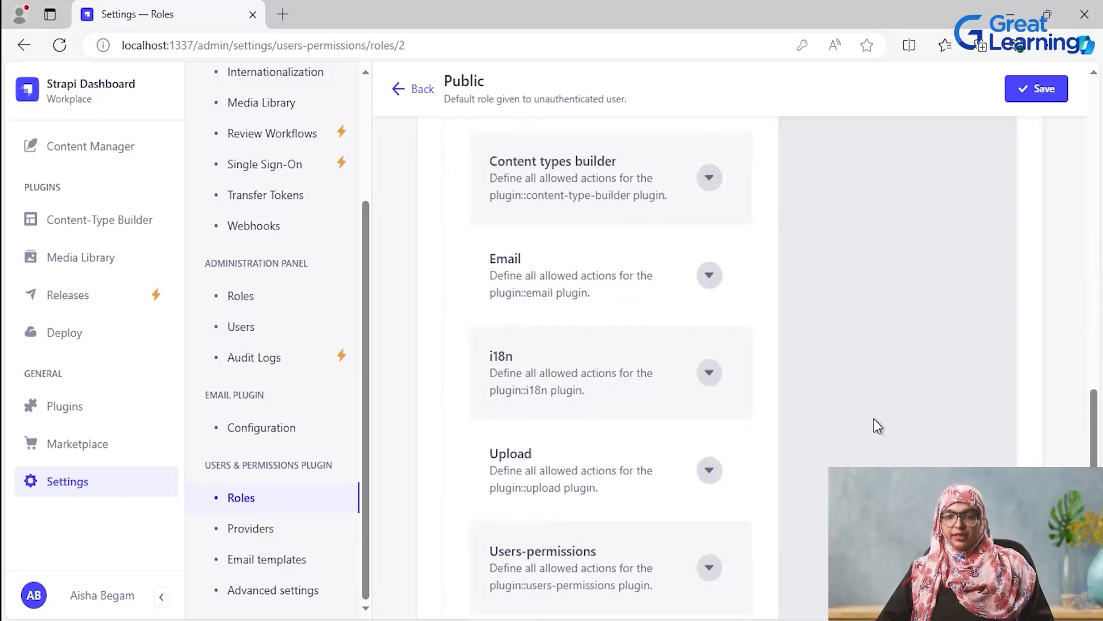
scroll(939, 244, "down", 2)
left_click(1046, 103)
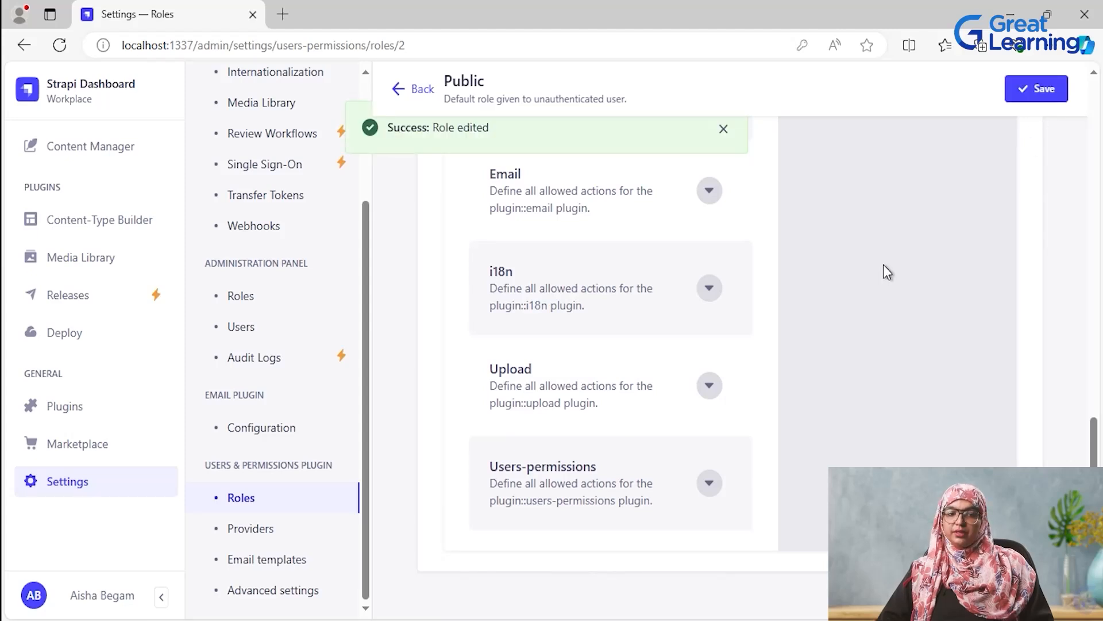
- Create a new API Blog Post entry with the title Strapi and the content "Blog Post for Strapi"
scroll(884, 263, "up", 15)
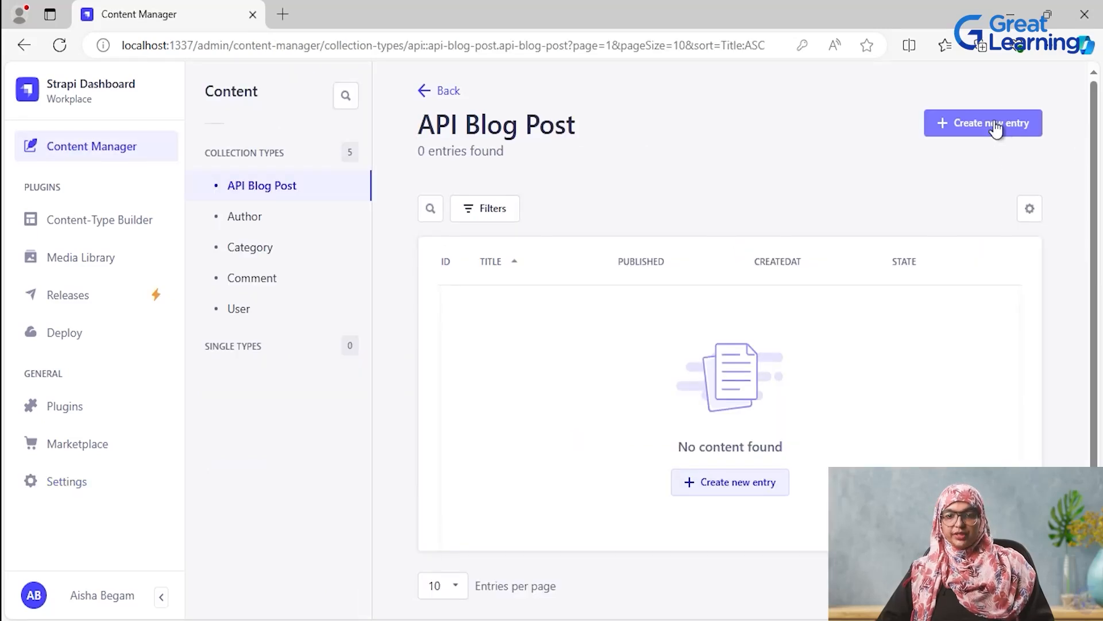
left_click(994, 127)
left_click(543, 251)
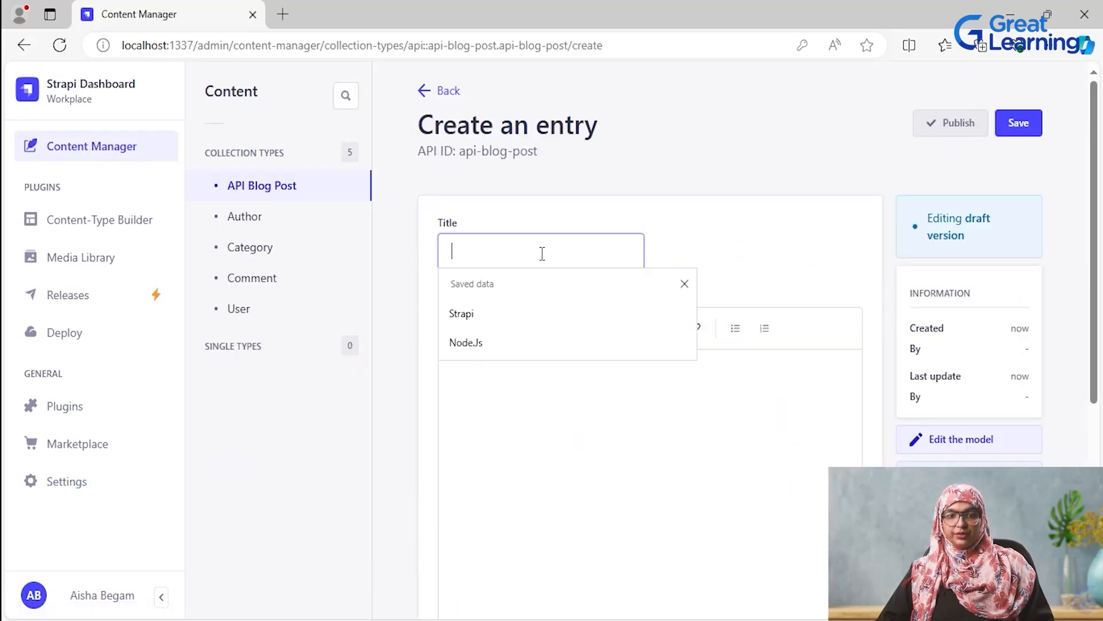
left_click(527, 318)
left_click(553, 408)
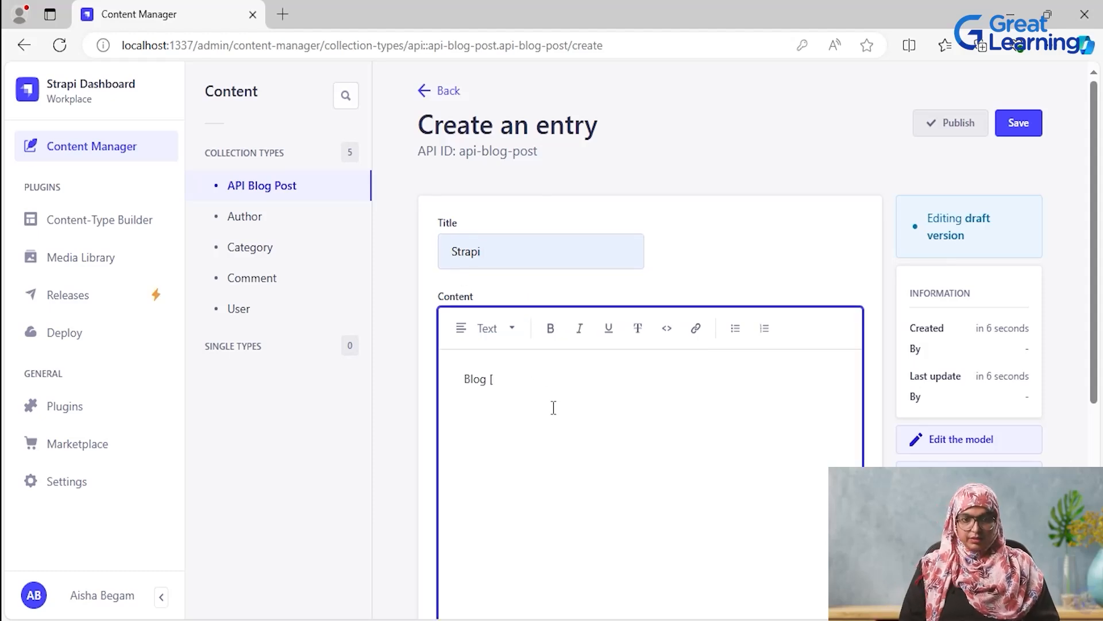
type("ost")
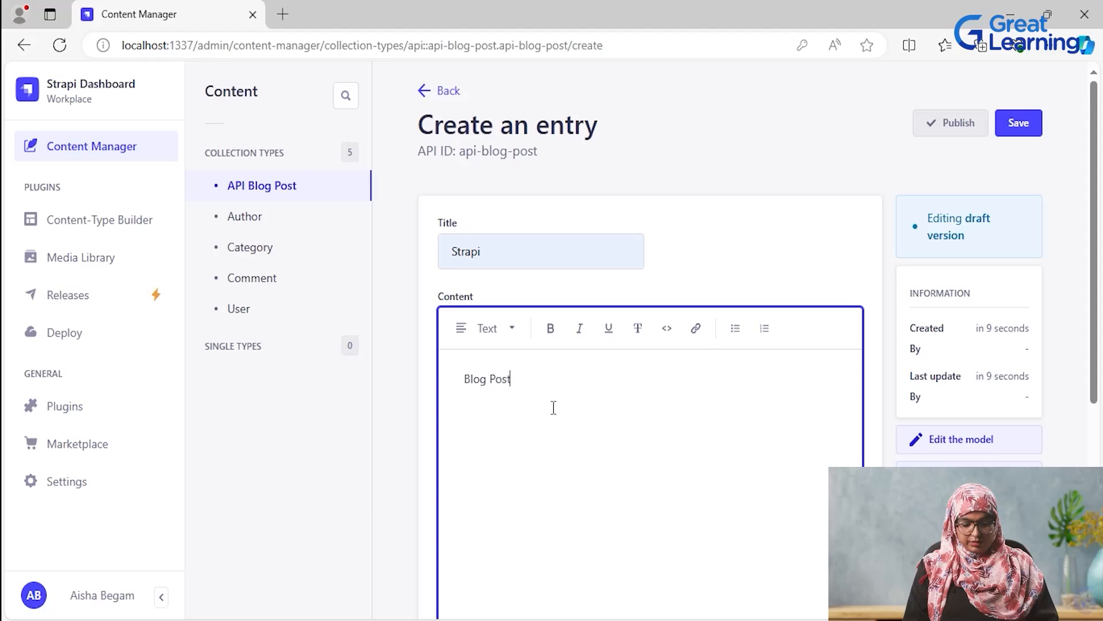
type(" for Strapi")
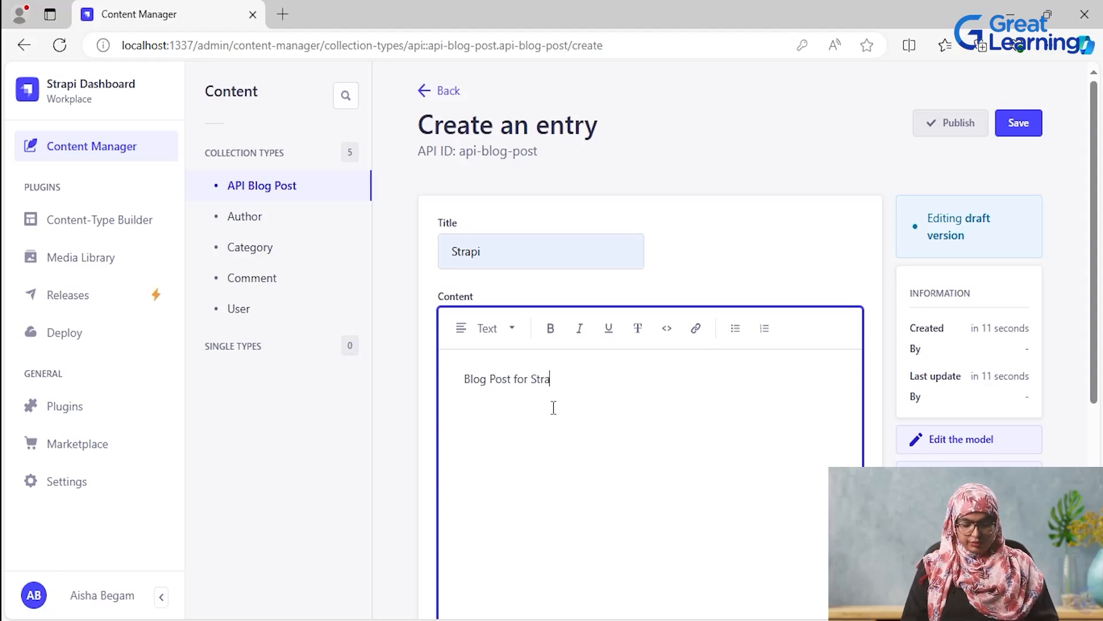
- Set the blog post entry's Published date to 08/19/2024
scroll(561, 409, "down", 5)
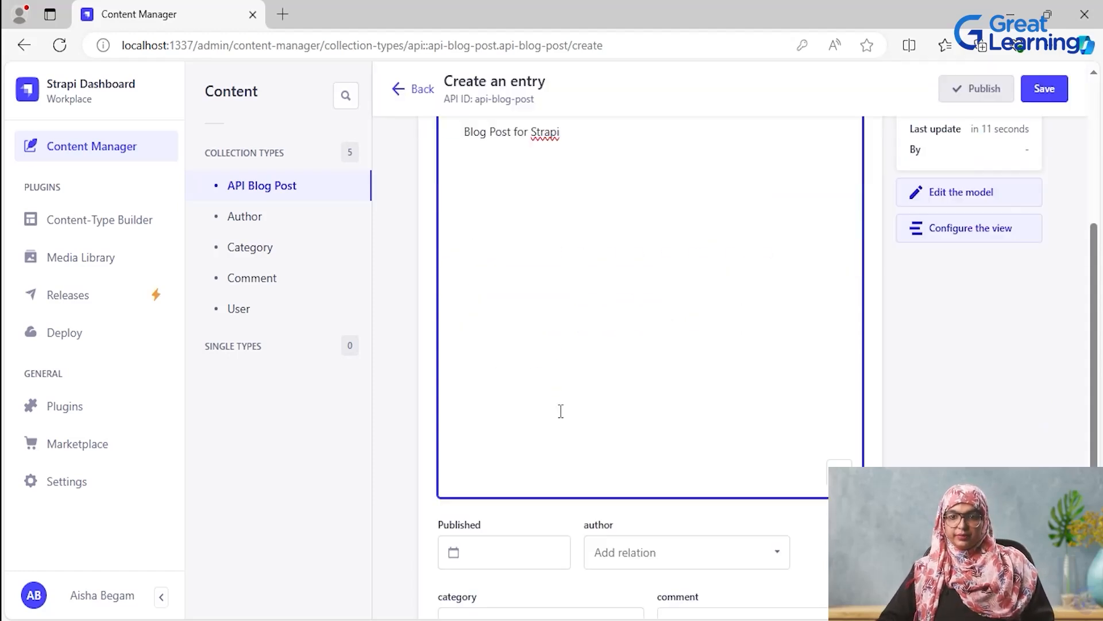
left_click(512, 462)
left_click(494, 354)
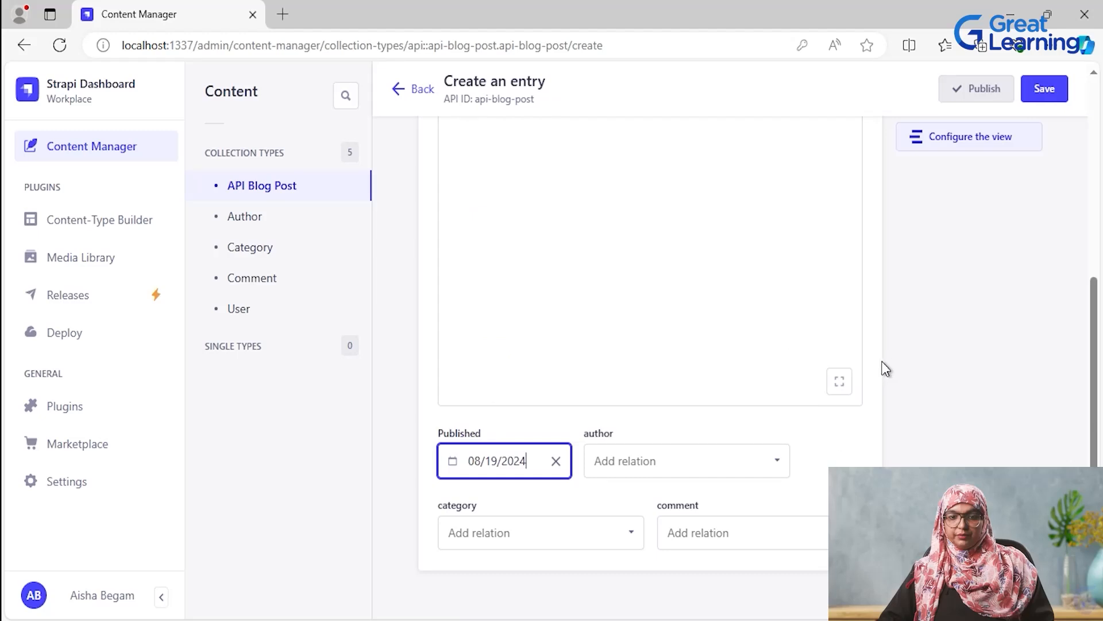
- Save and publish the Strapi blog post entry, and return to the API Blog Post entry list
scroll(884, 447, "up", 5)
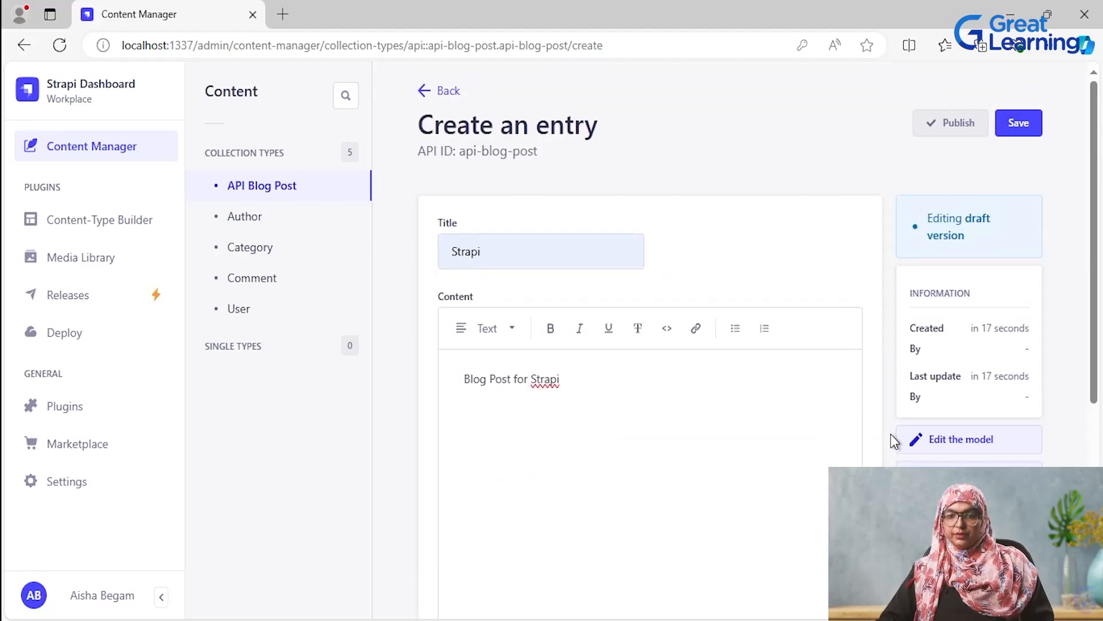
left_click(1021, 120)
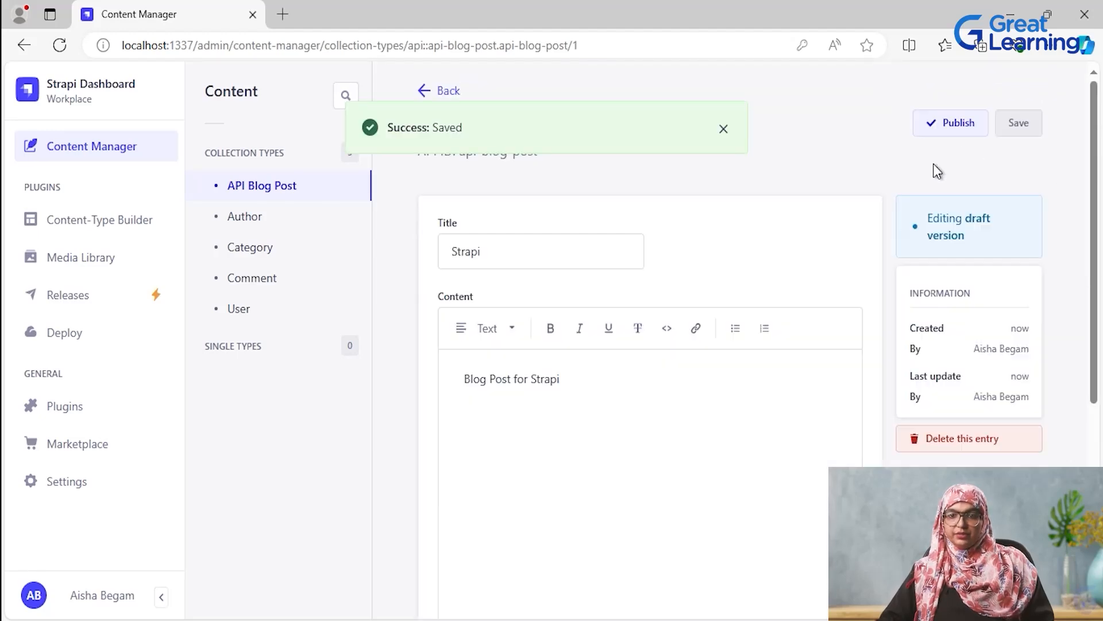
left_click(958, 120)
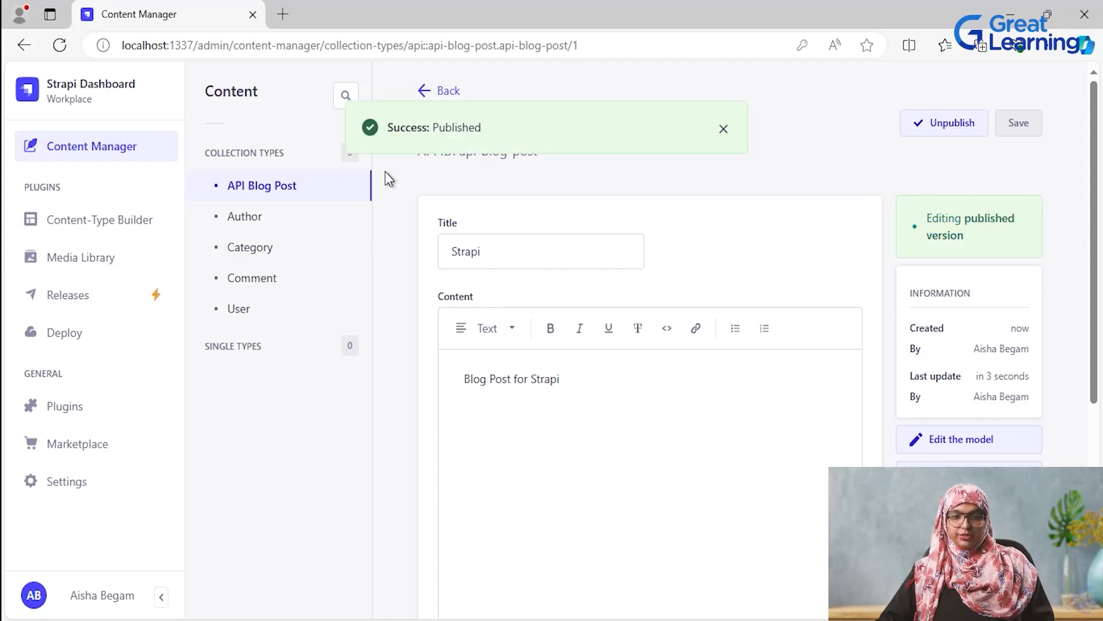
left_click(81, 149)
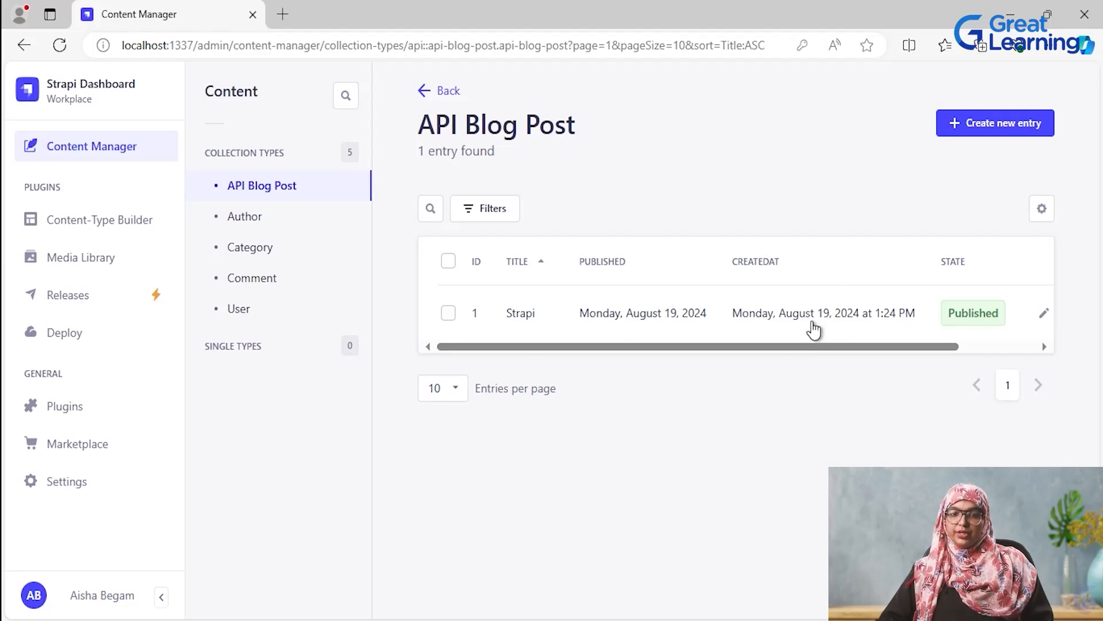
left_click_drag(783, 346, 680, 355)
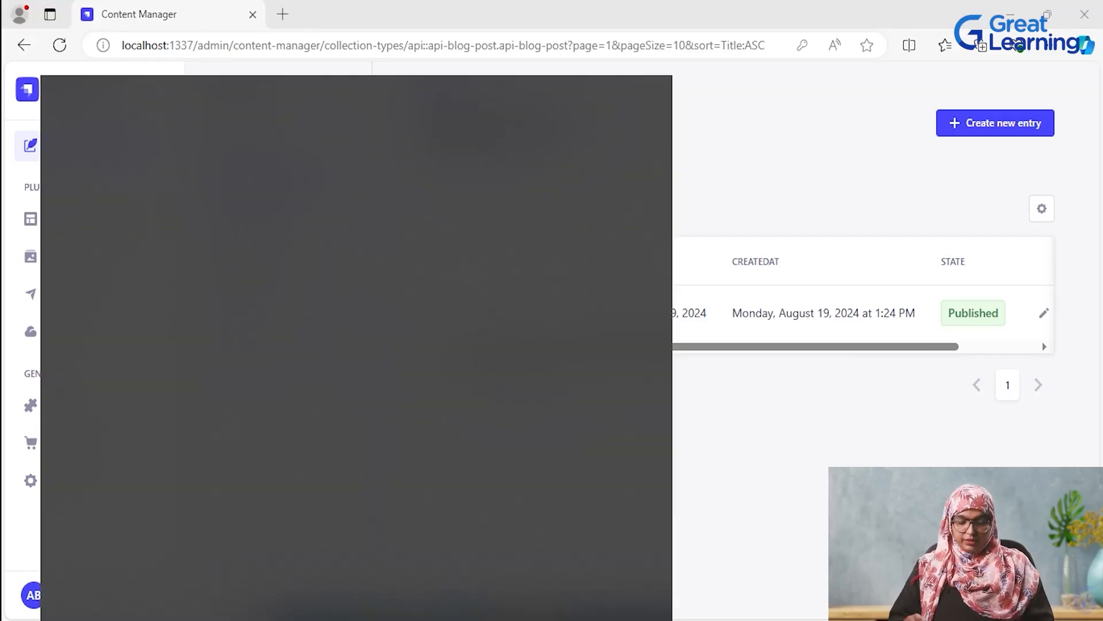
type("postman")
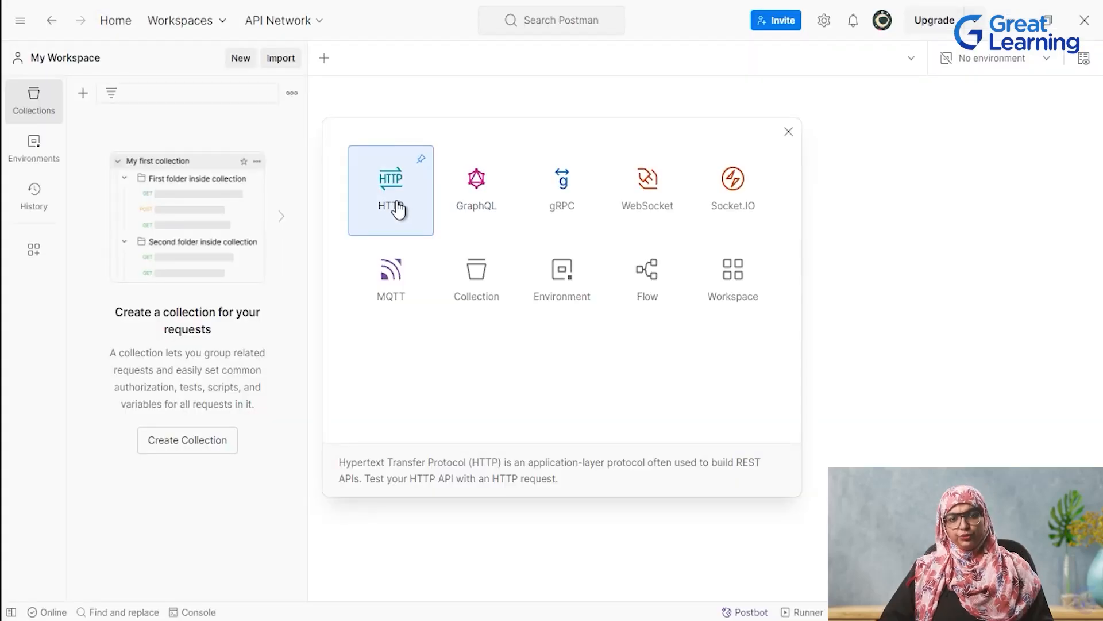
left_click(396, 209)
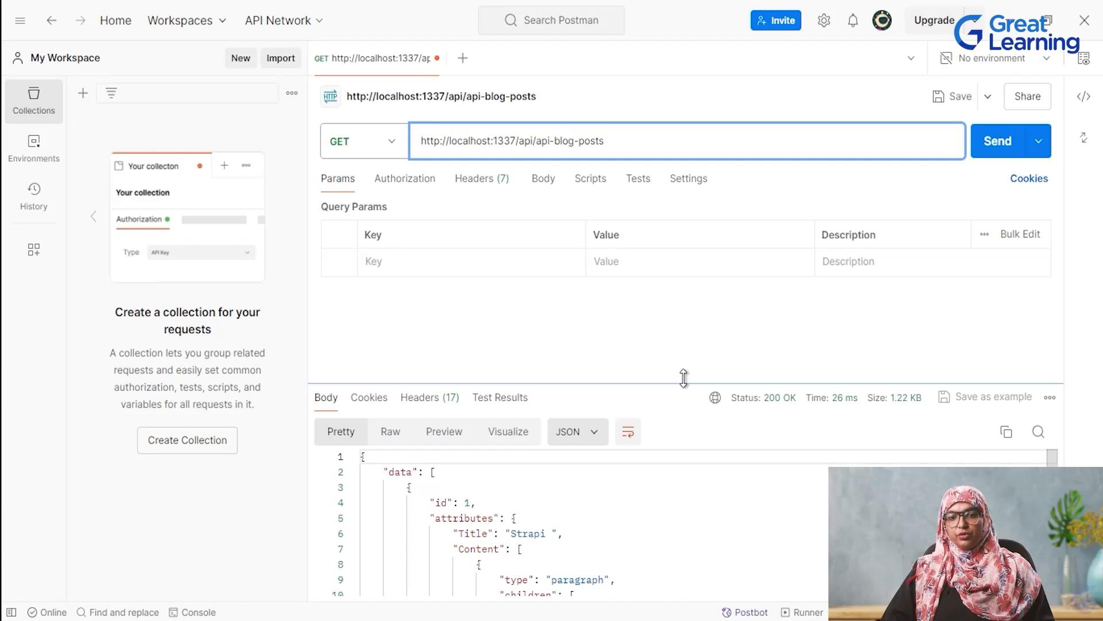
- Enlarge the response area and examine the Strapi post's content text in the returned JSON
left_click_drag(683, 379, 666, 278)
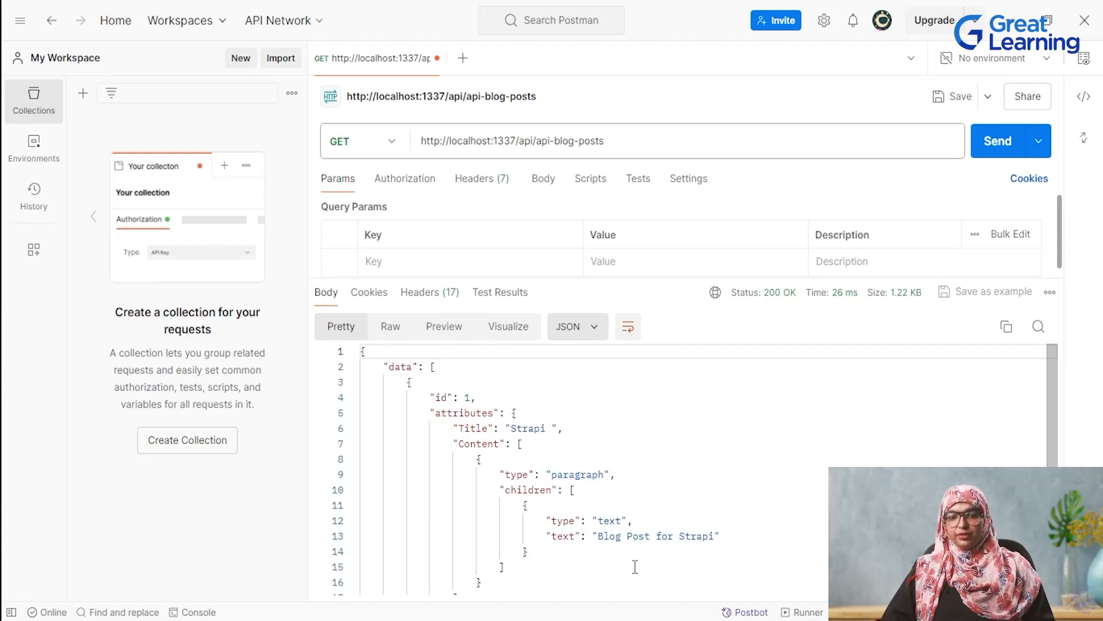
left_click_drag(599, 539, 715, 539)
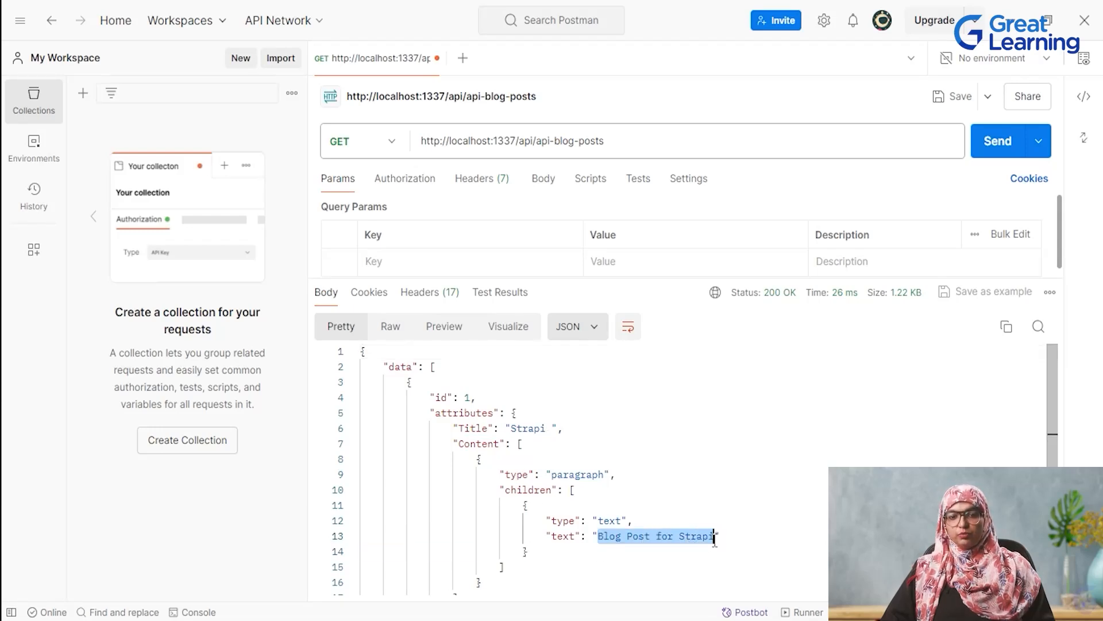
left_click(815, 476)
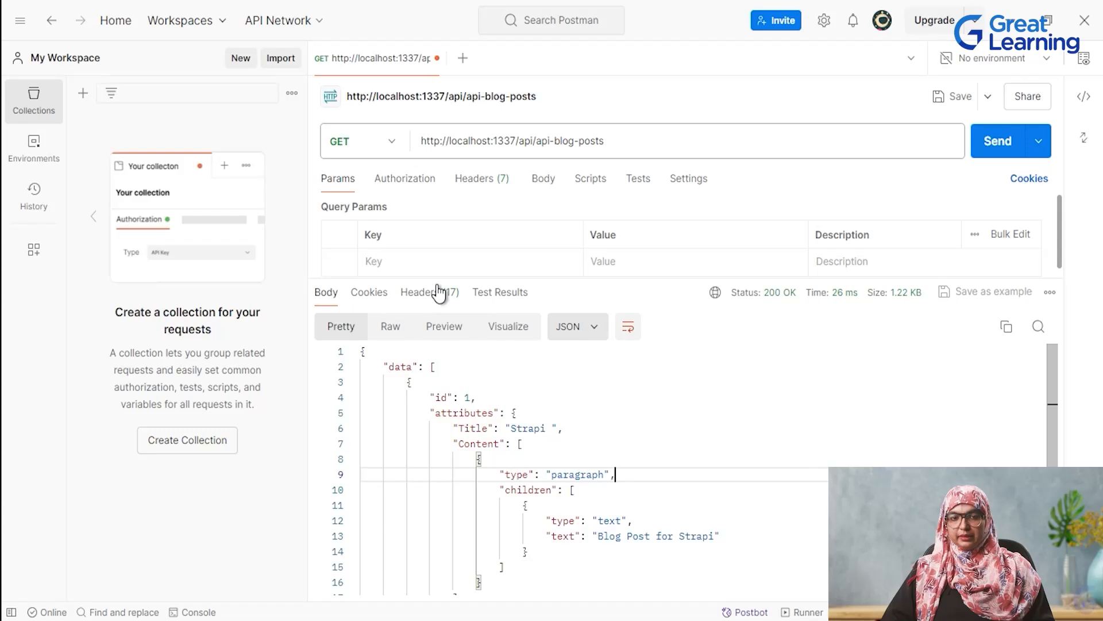
- Change the request method to POST and add a Content-Type header with the value application/json
left_click(391, 142)
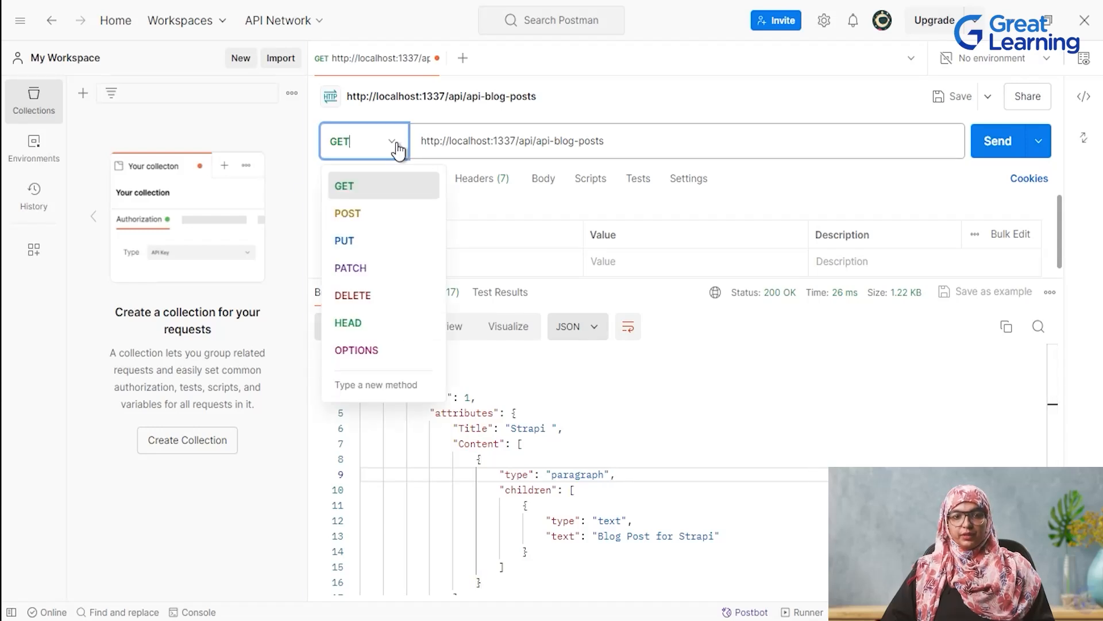
left_click(379, 208)
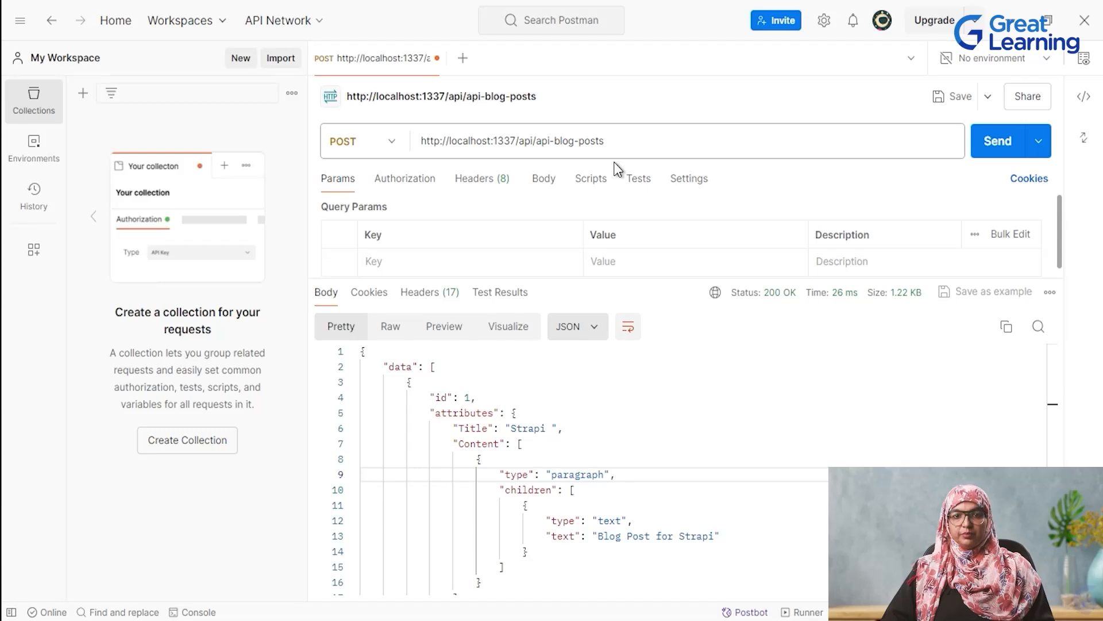
left_click(477, 183)
left_click(446, 261)
type("Content-Type")
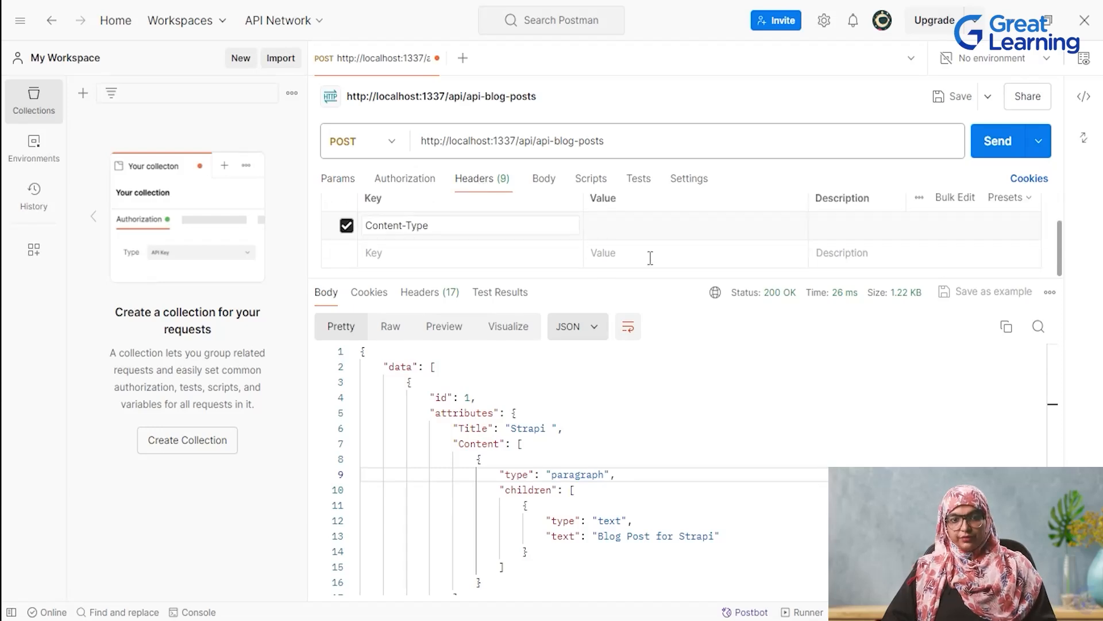
left_click(659, 229)
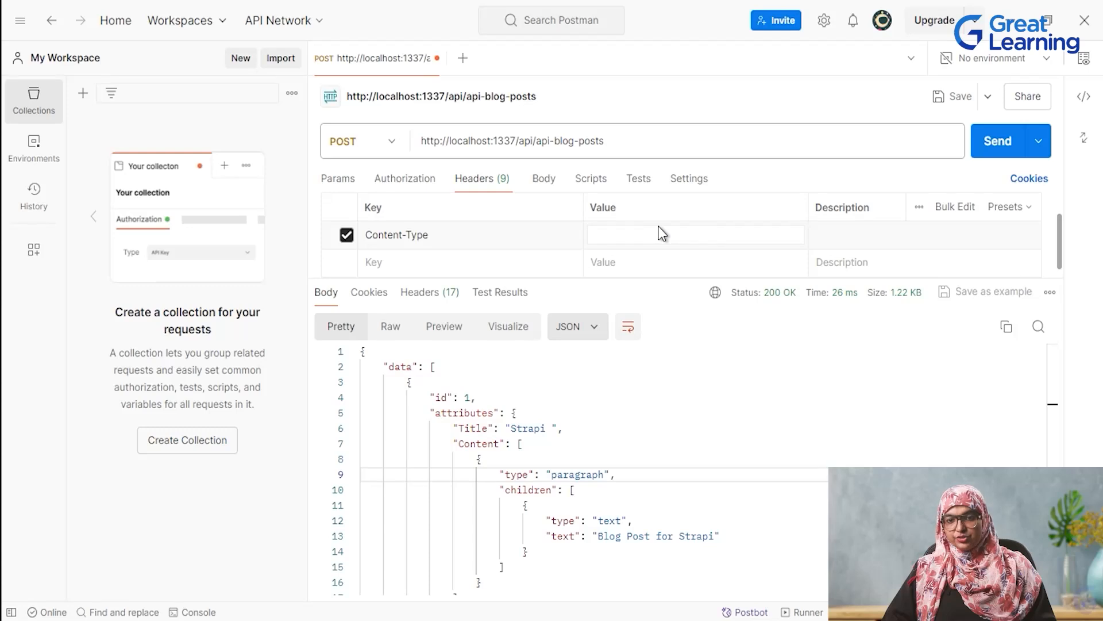
type("application/json")
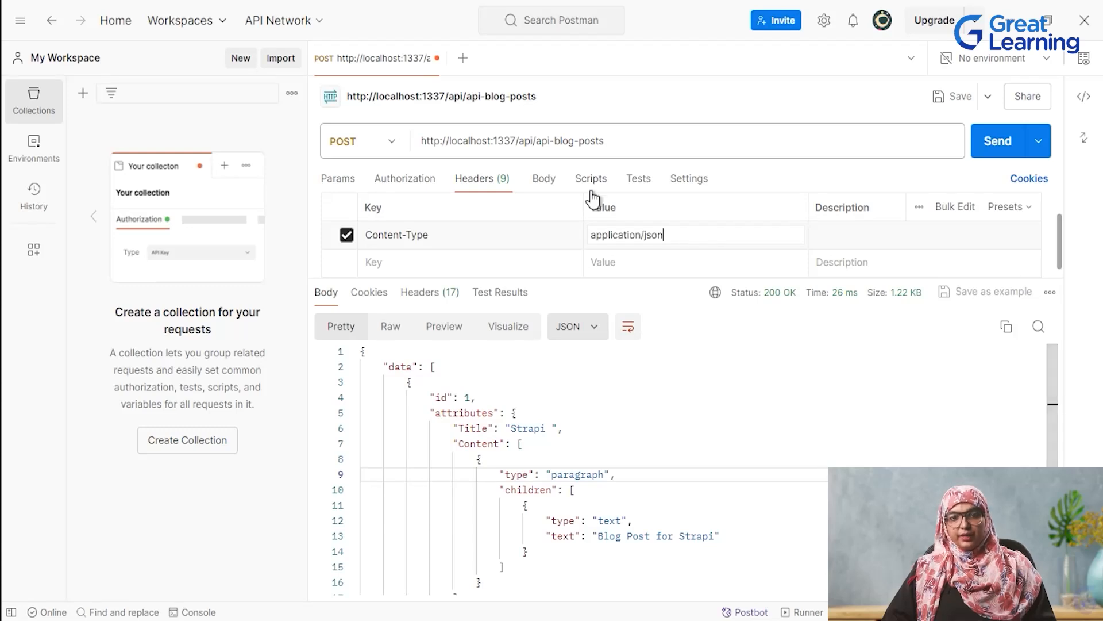
- Send a raw JSON body with Title "My First Blog Post", Content "This is the content of my first blog post.", Published 2024-08-07, author 1 and category 1
left_click(544, 180)
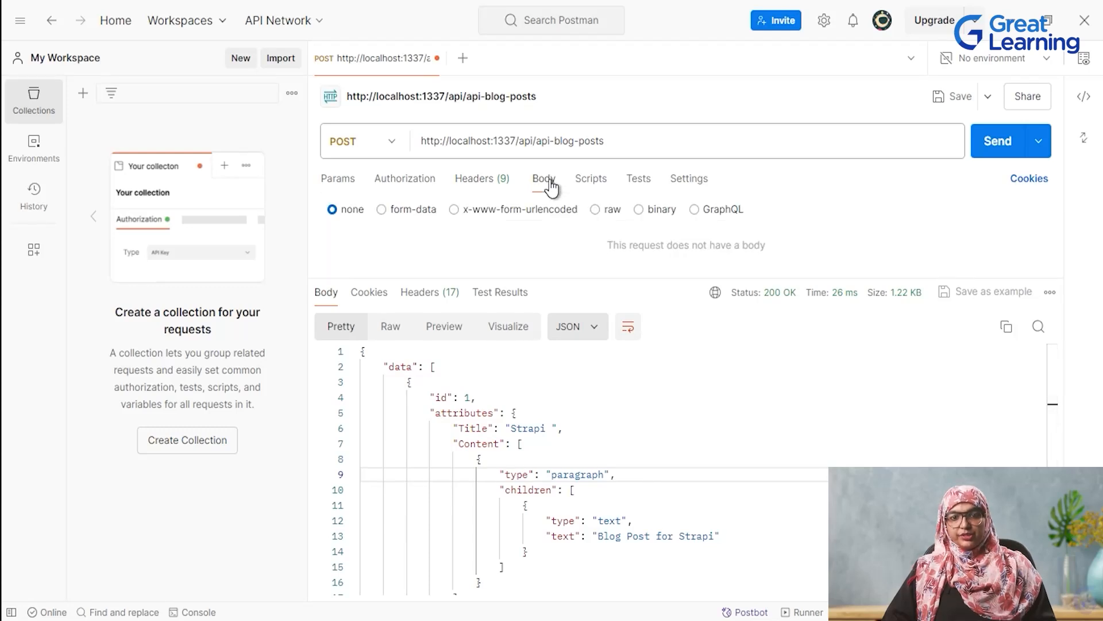
left_click(596, 211)
left_click_drag(662, 274, 761, 438)
left_click(776, 210)
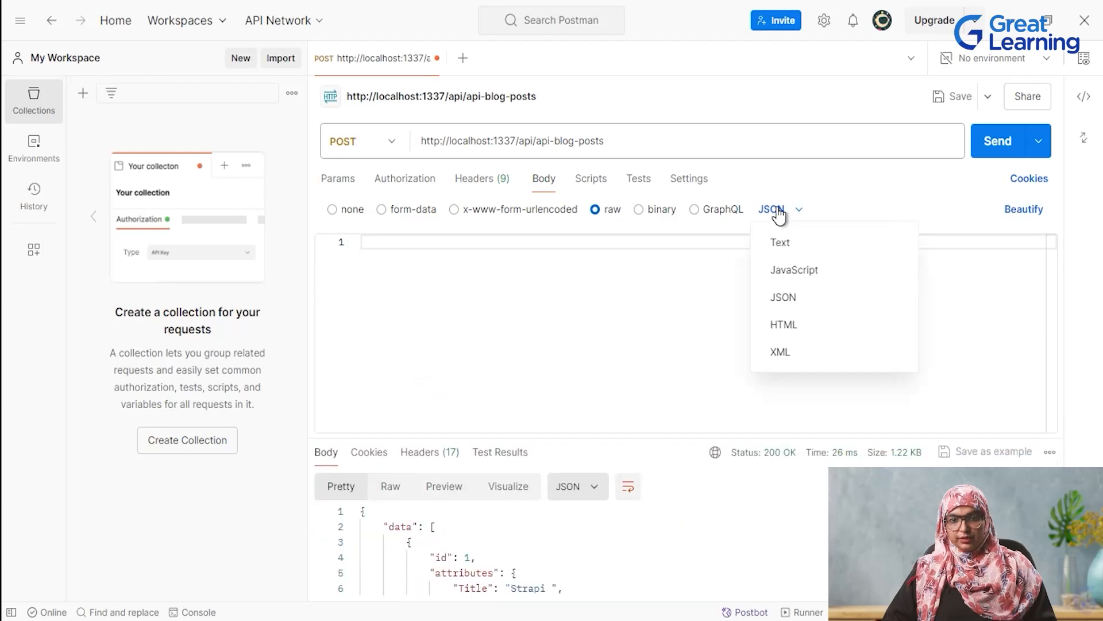
left_click(805, 296)
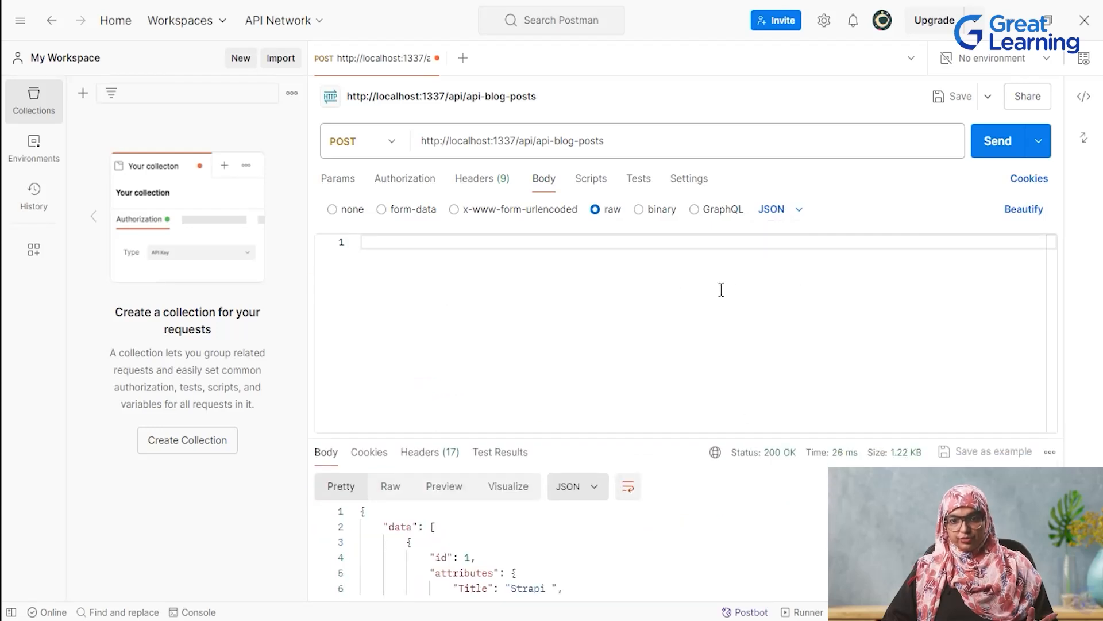
type("{   \"data\": {     \"Title\": \"My First Blog Post\",     \"Content\": \"This is the content of my first blog post.\",     \"Published\": \"2024-08-07\",     \"author\": 1,  // Replace with a valid author ID     \"category\": 1  // Replace with a valid category ID   } }")
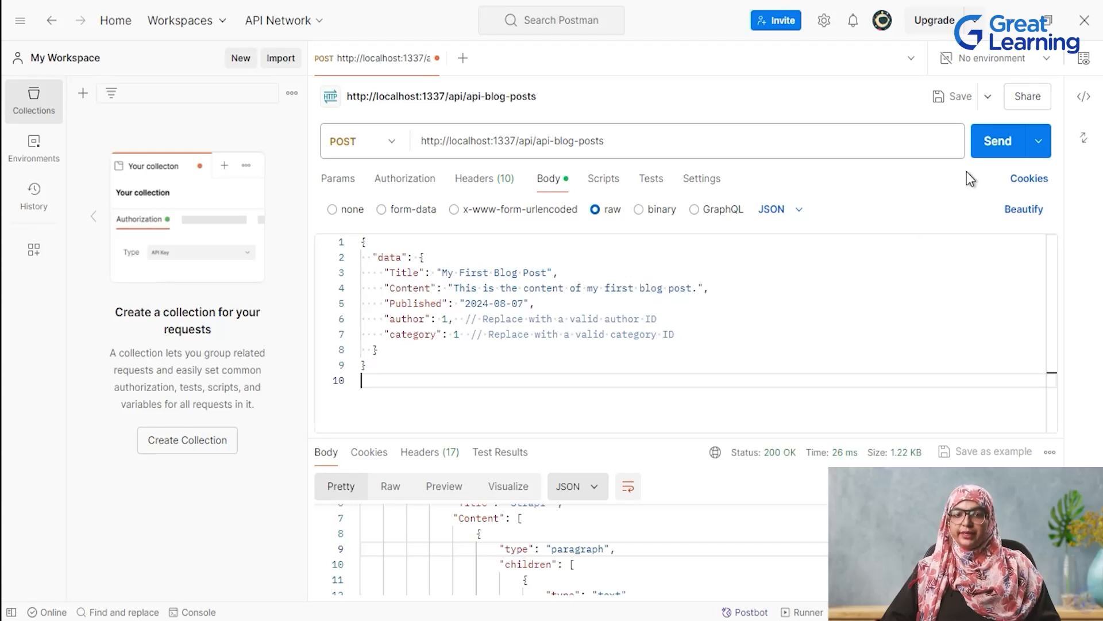
left_click(999, 145)
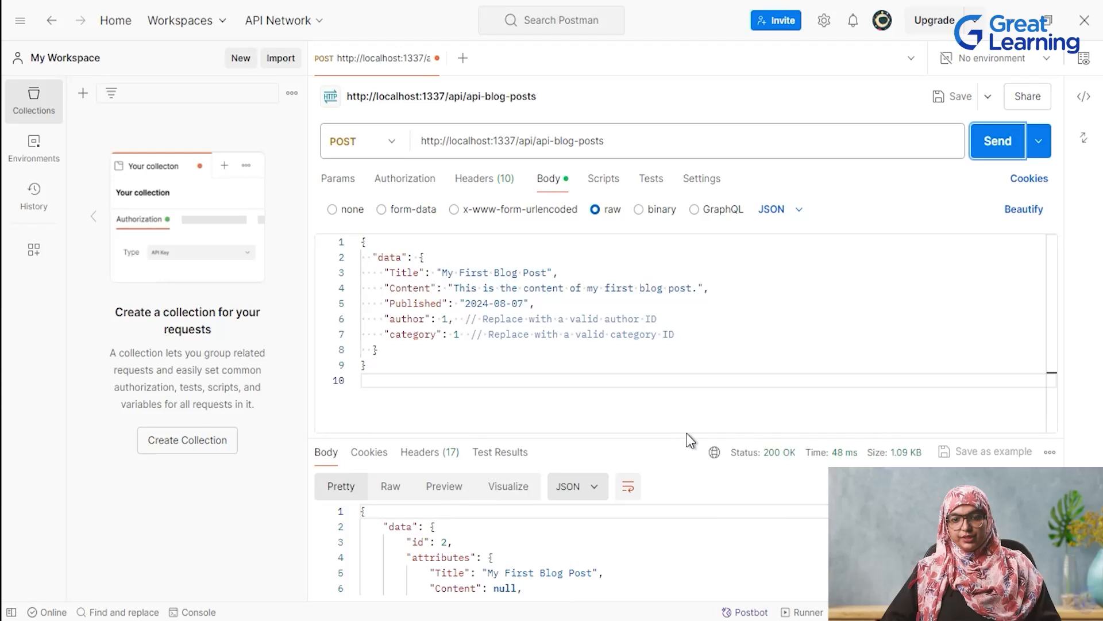
left_click_drag(688, 435, 688, 360)
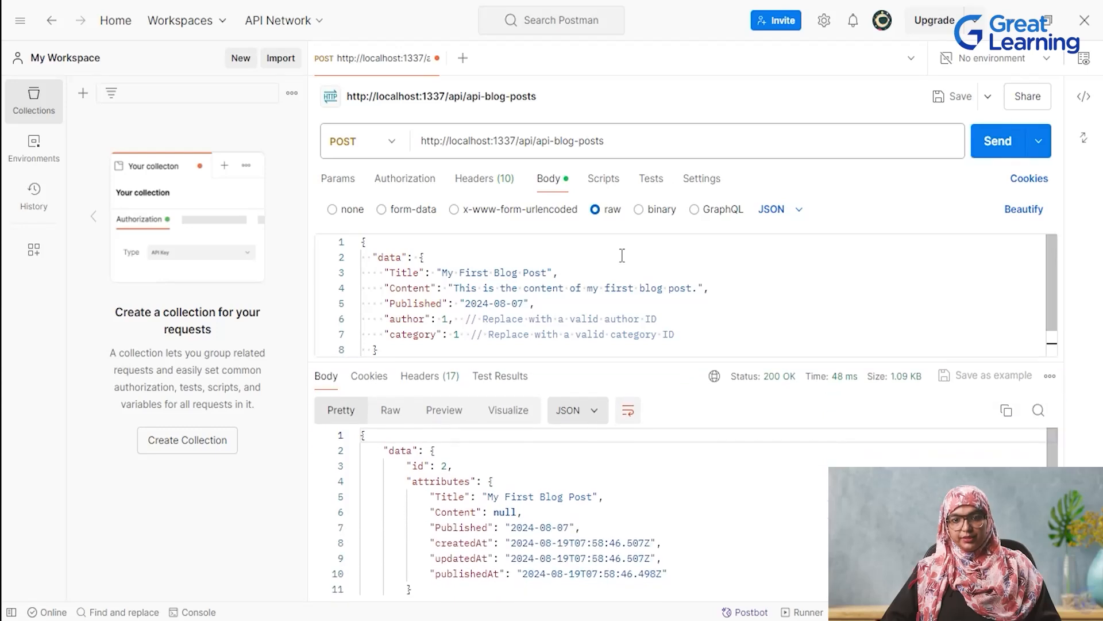
left_click(609, 141)
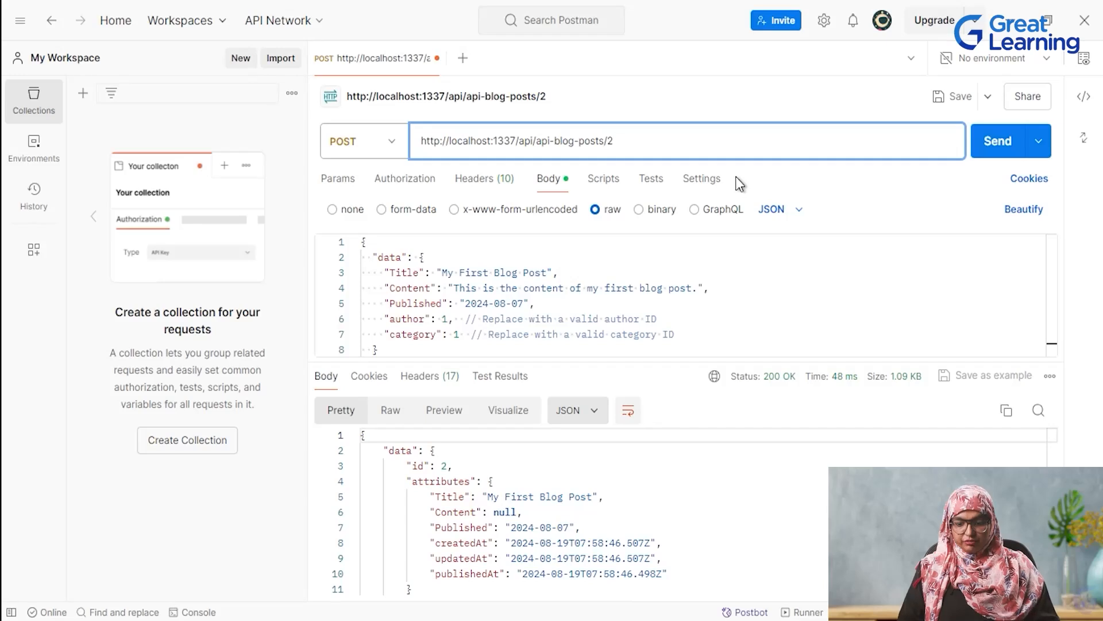
key("Return")
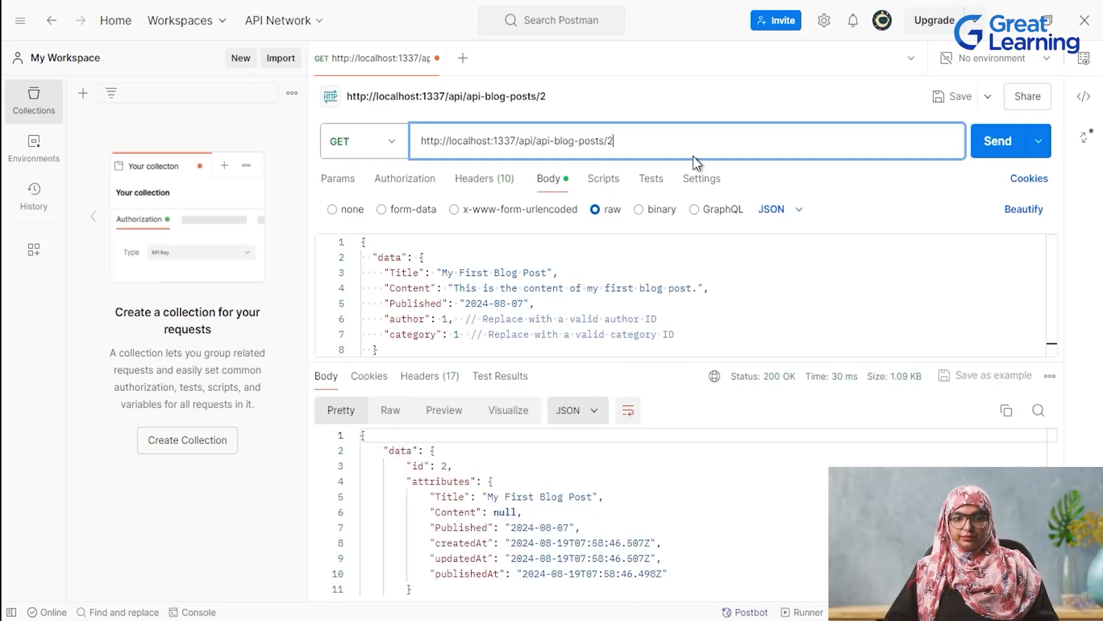
scroll(723, 546, "down", 1)
scroll(727, 533, "up", 1)
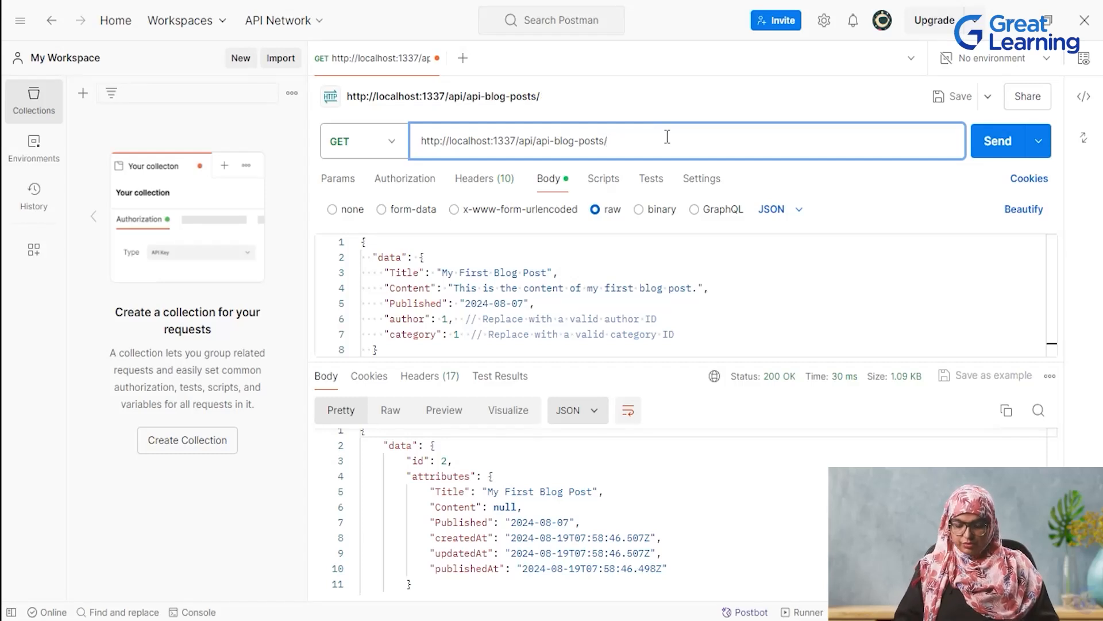
key("Return")
scroll(673, 520, "down", 1)
scroll(672, 520, "down", 3)
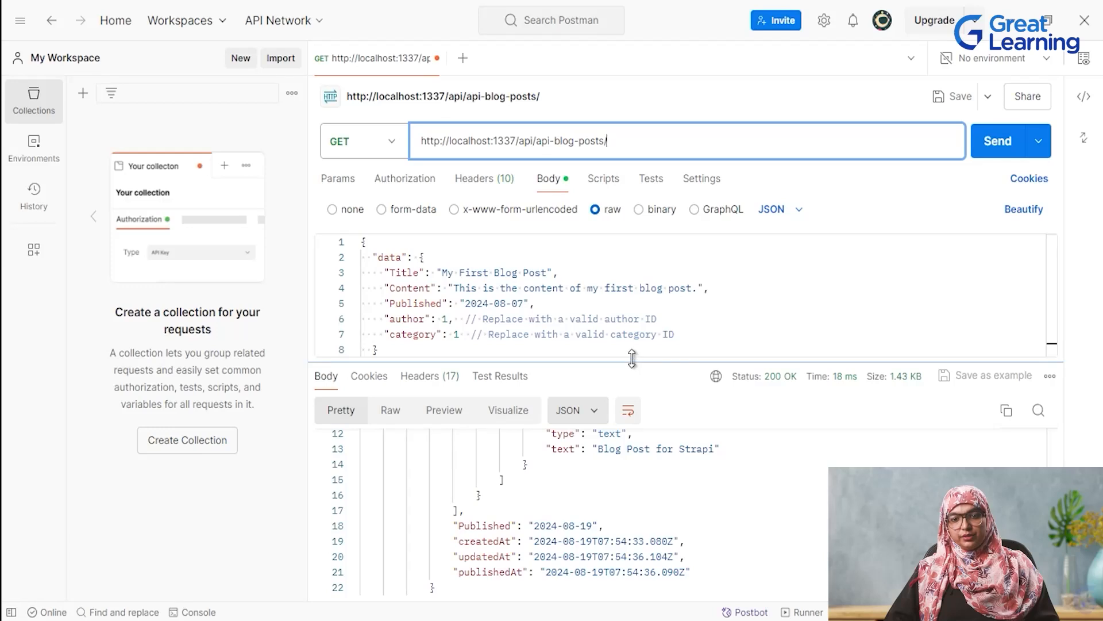
left_click_drag(636, 361, 599, 270)
scroll(736, 525, "down", 6)
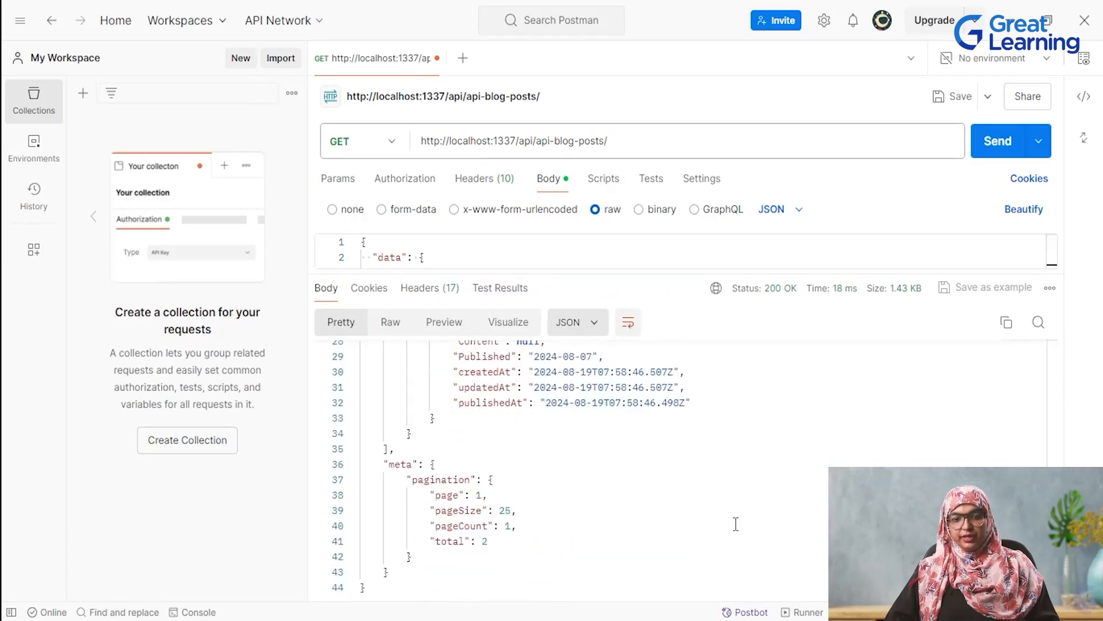
scroll(736, 525, "up", 5)
key("alt+Tab")
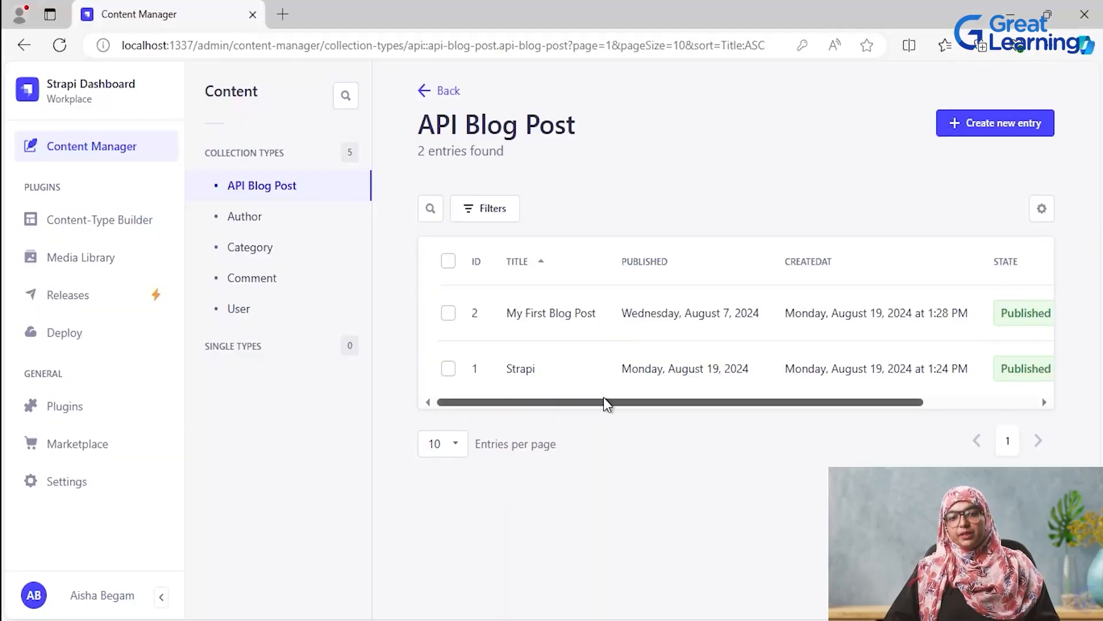
mouse_move(602, 402)
left_mouse_down()
mouse_move(715, 425)
mouse_move(589, 418)
left_mouse_up()
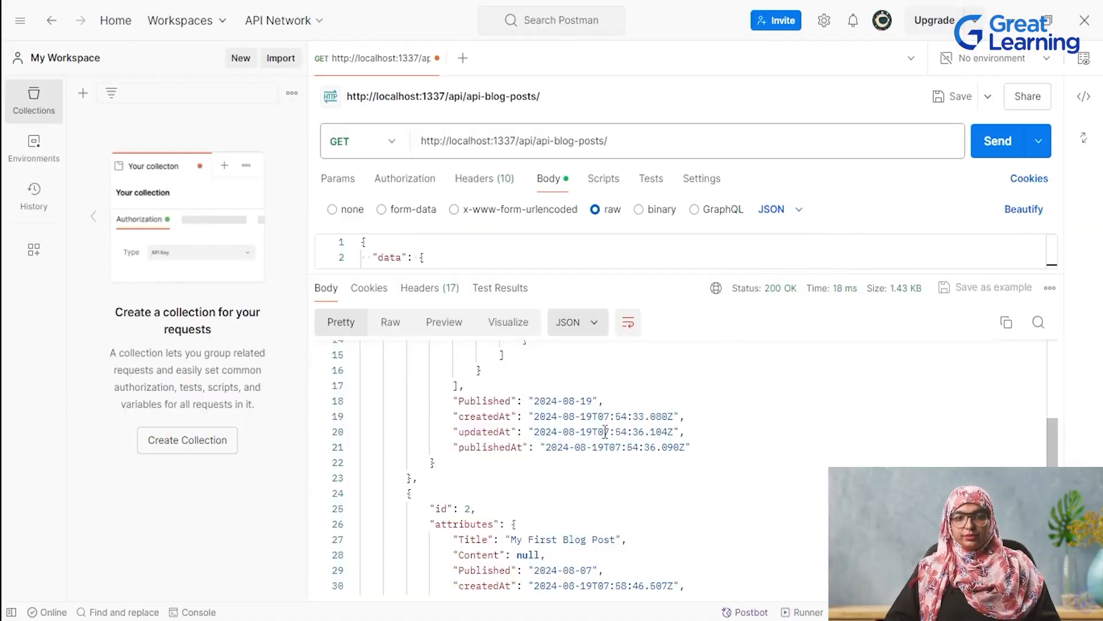
scroll(625, 258, "down", 1)
left_click_drag(624, 275, 624, 443)
left_click(368, 144)
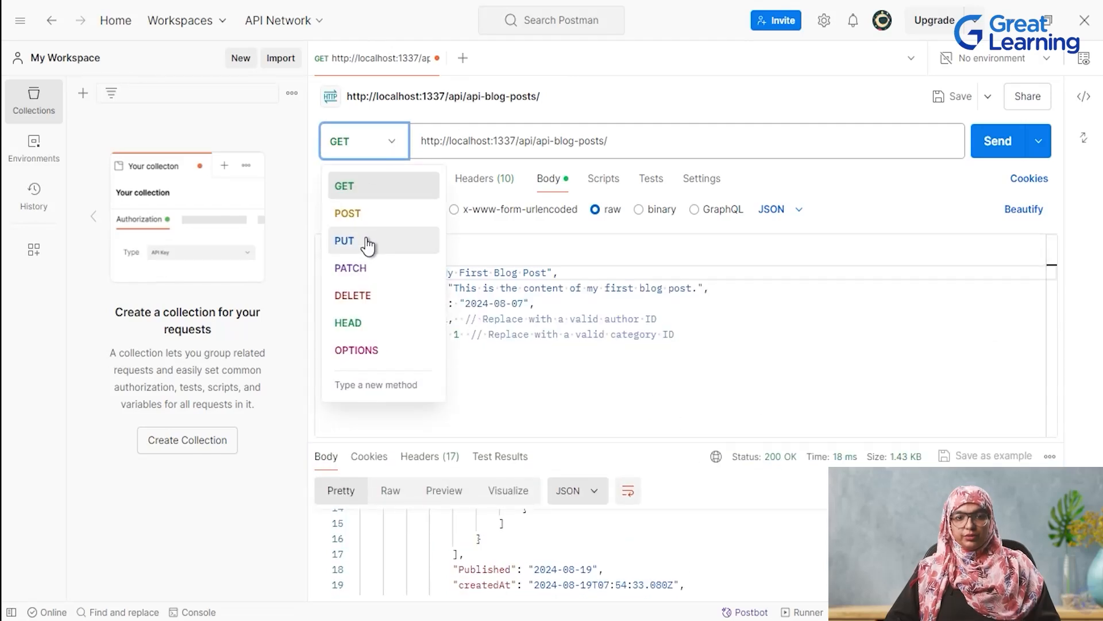
left_click(364, 241)
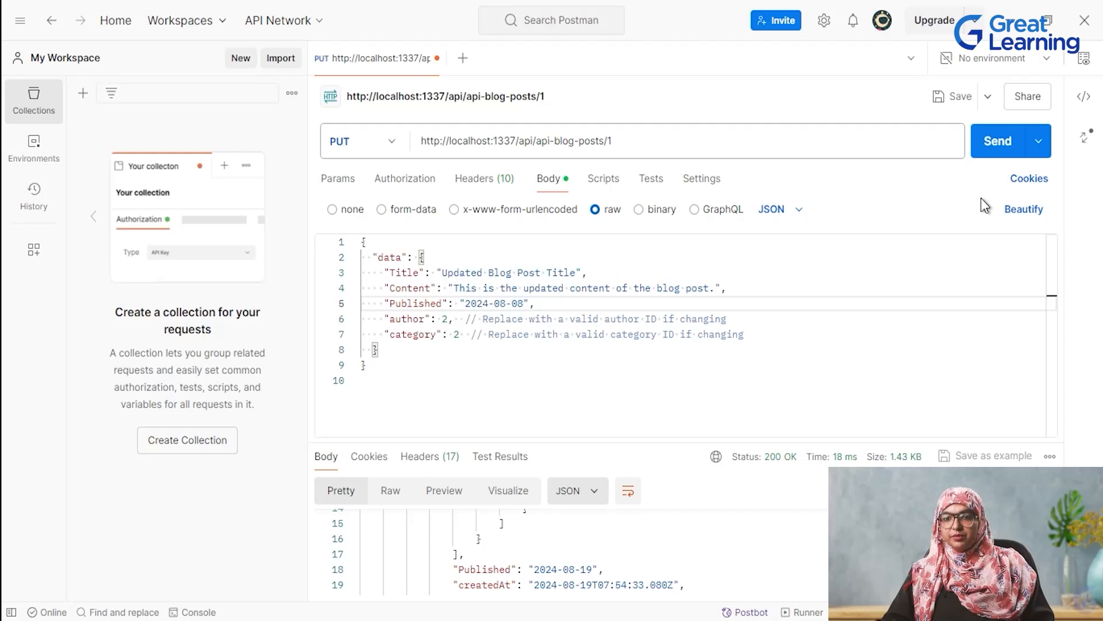
left_click(994, 144)
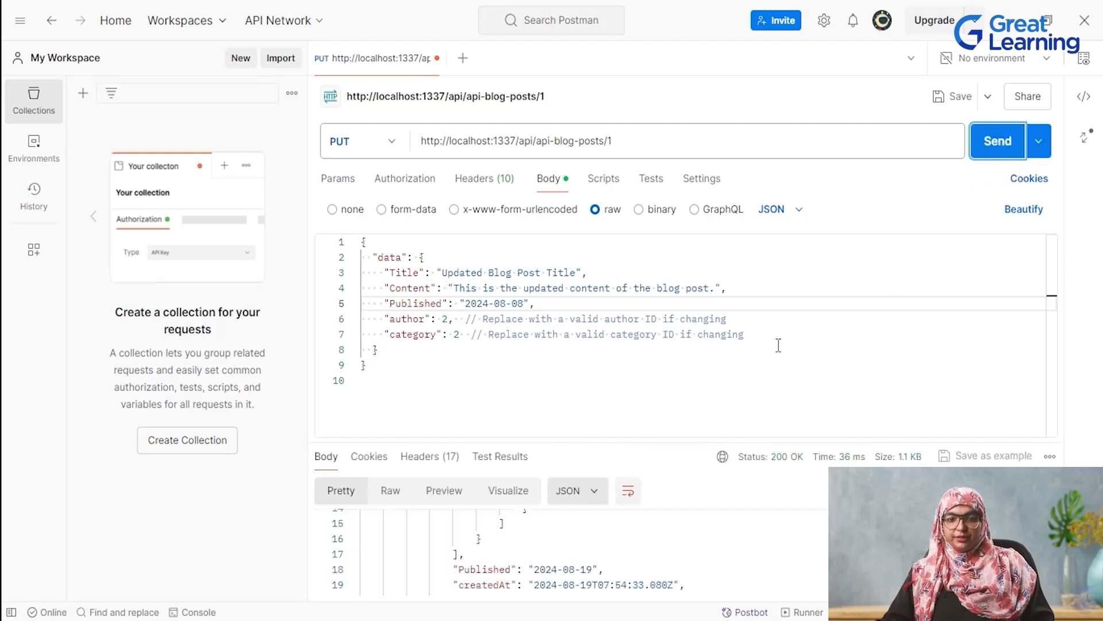
left_click_drag(646, 441, 647, 378)
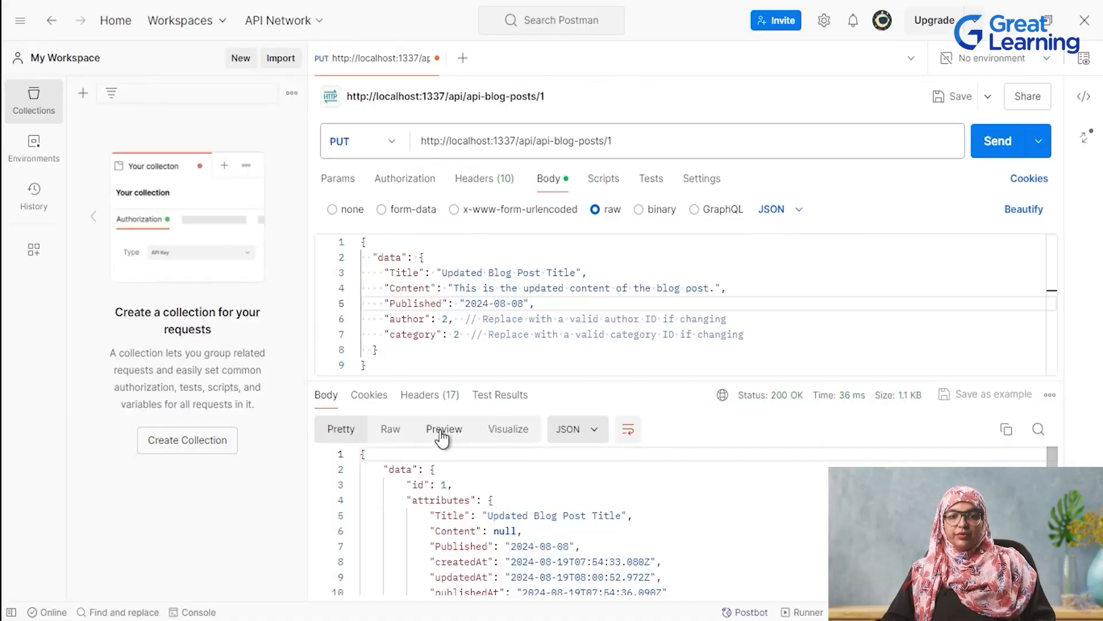
left_click(391, 147)
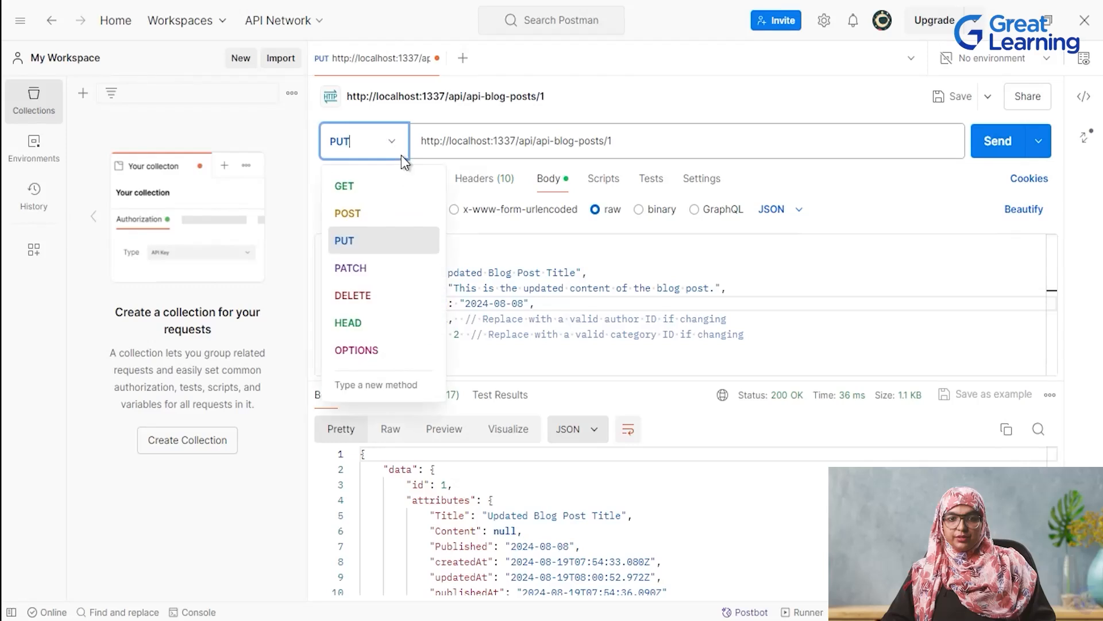
left_click(402, 294)
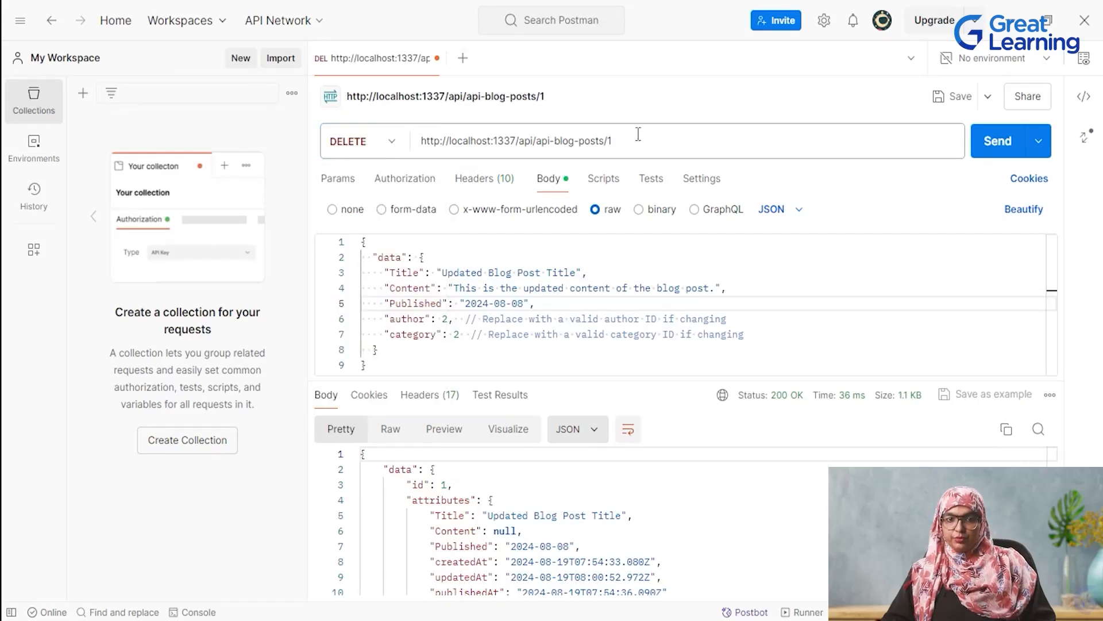
left_click_drag(385, 369, 340, 244)
key("BackSpace")
left_click(998, 151)
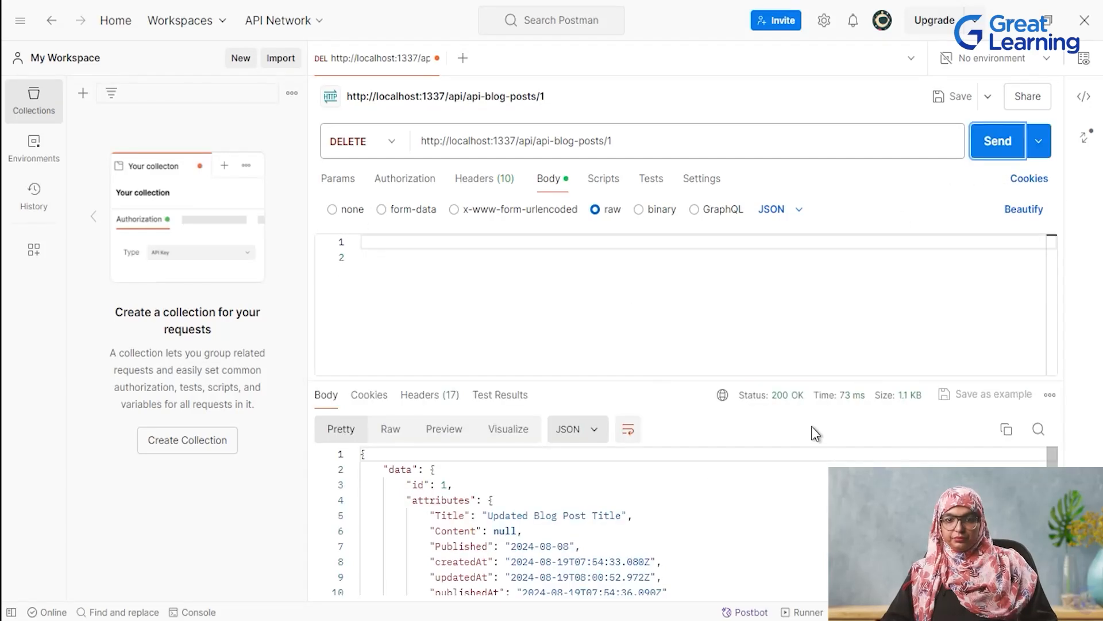
mouse_move(800, 408)
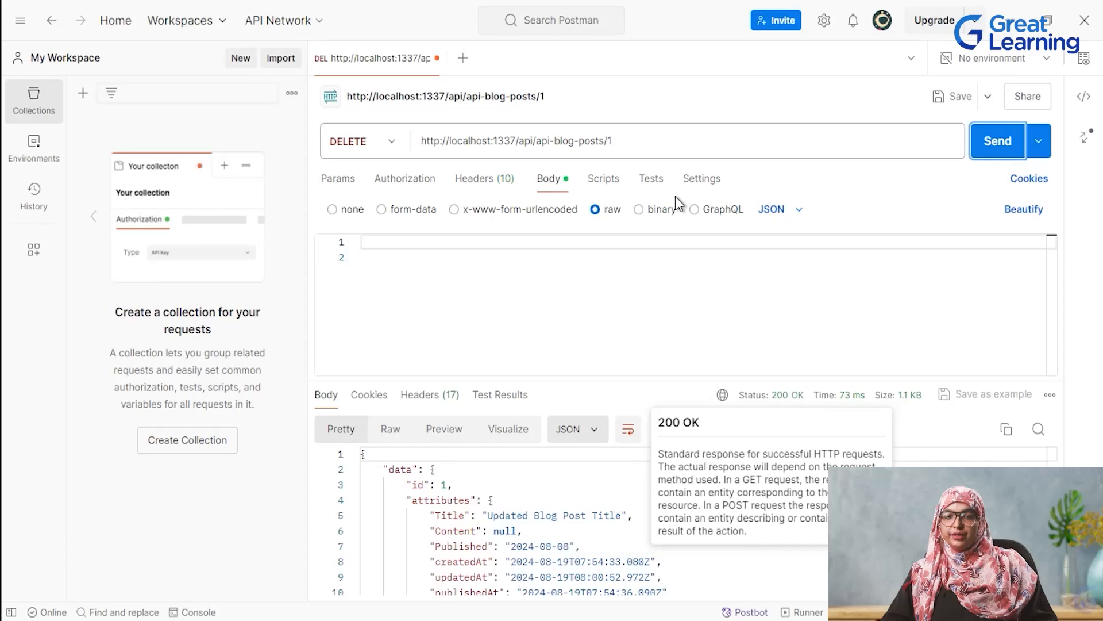
key("alt+Tab")
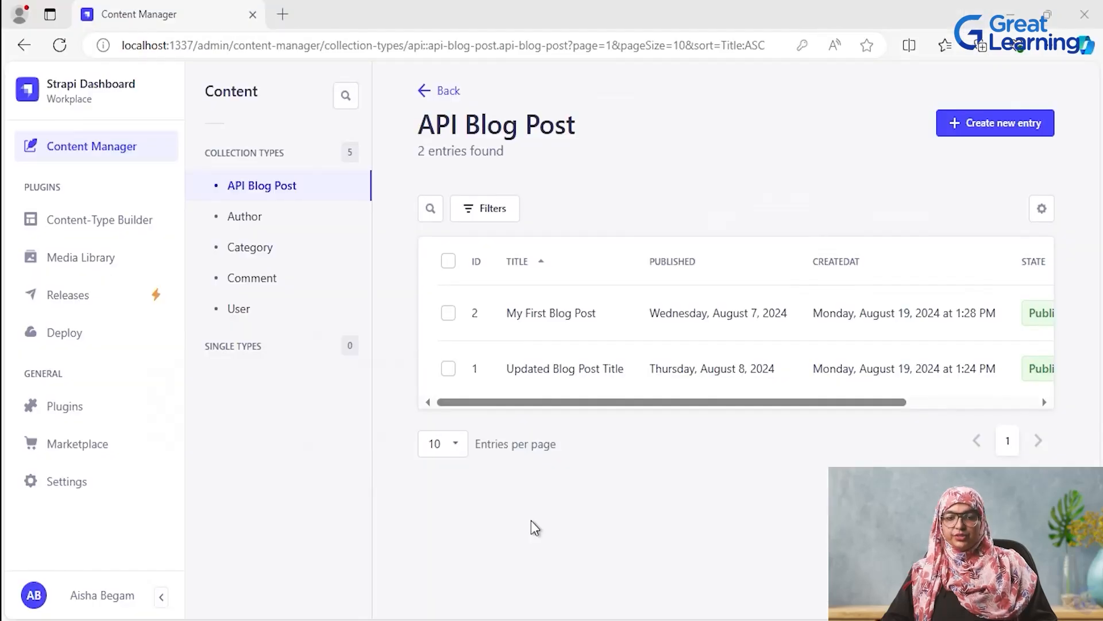